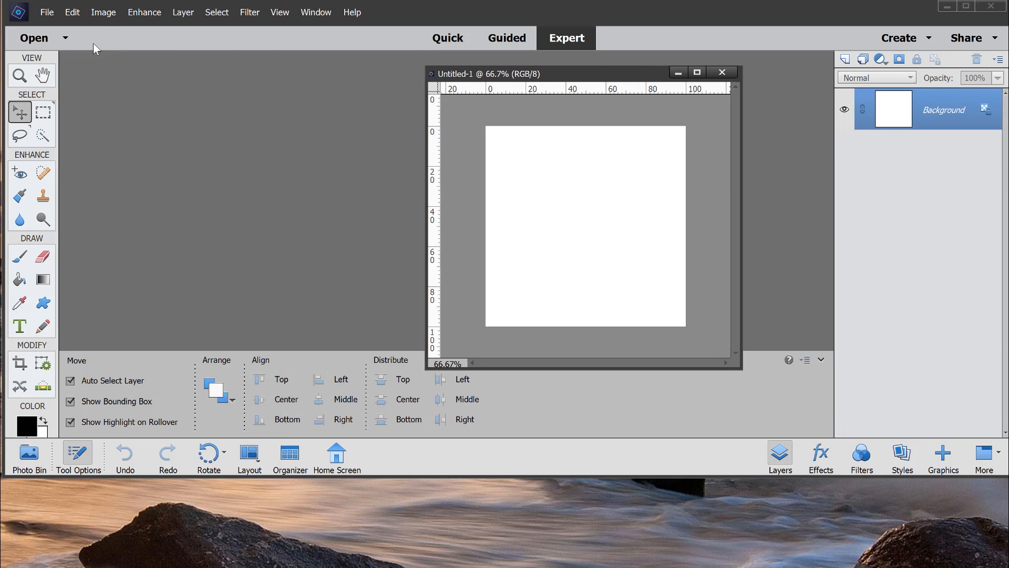
Open the General preferences for review and close the dialog
{"action": "left_click", "coordinate": [48, 12]}
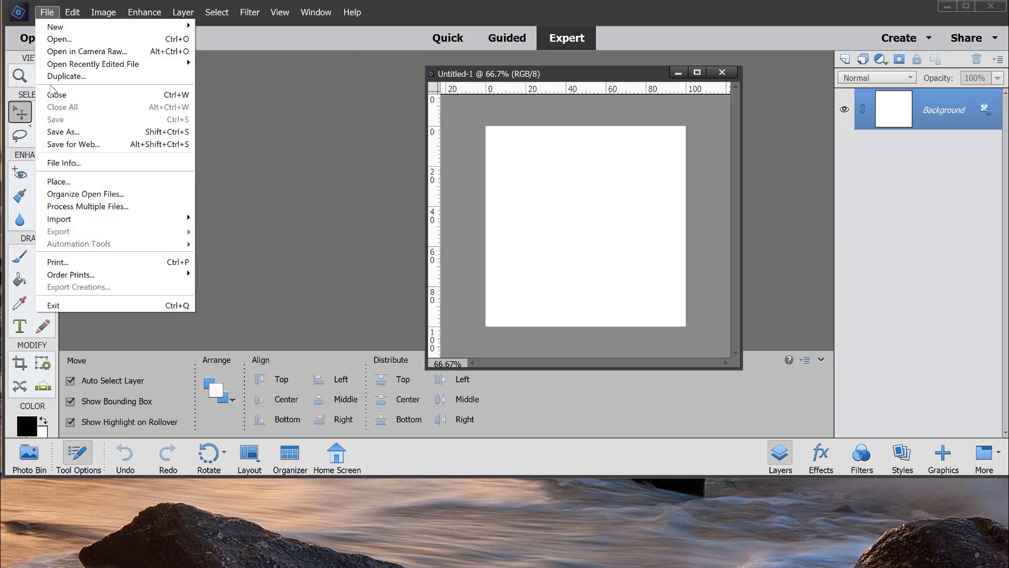
{"action": "mouse_move", "coordinate": [80, 13]}
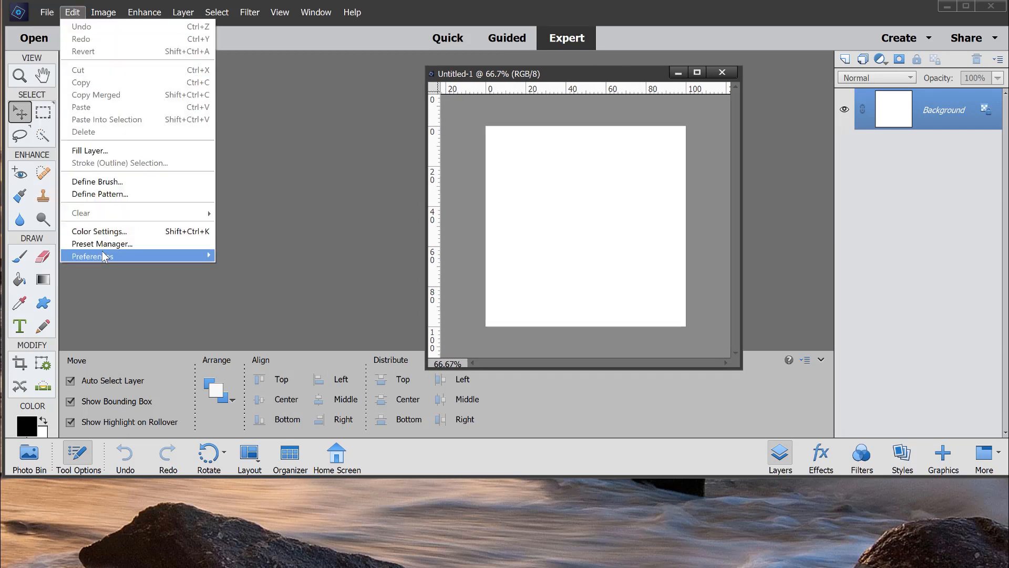
{"action": "mouse_move", "coordinate": [105, 256]}
{"action": "left_click", "coordinate": [256, 254]}
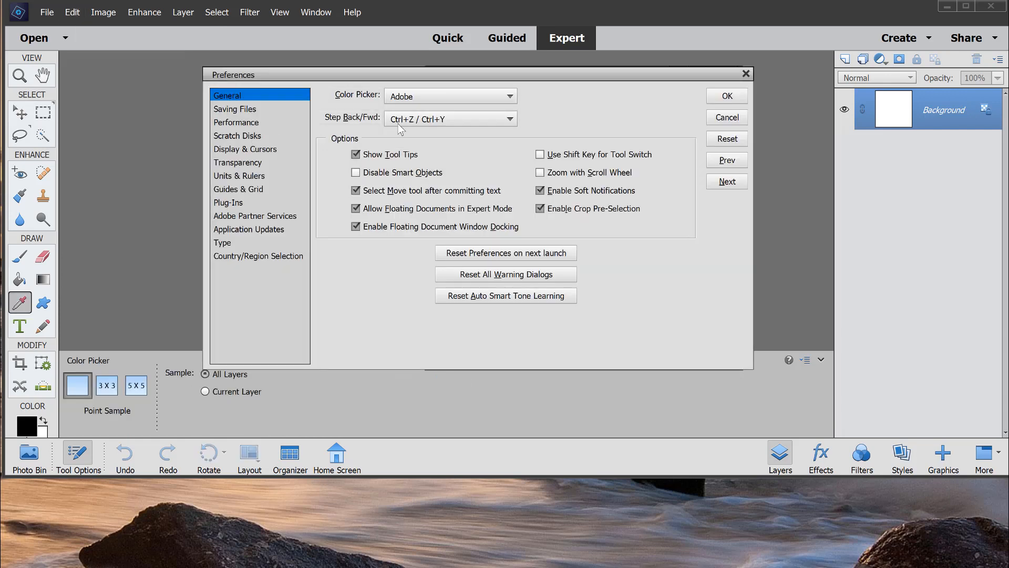
{"action": "left_click", "coordinate": [718, 100]}
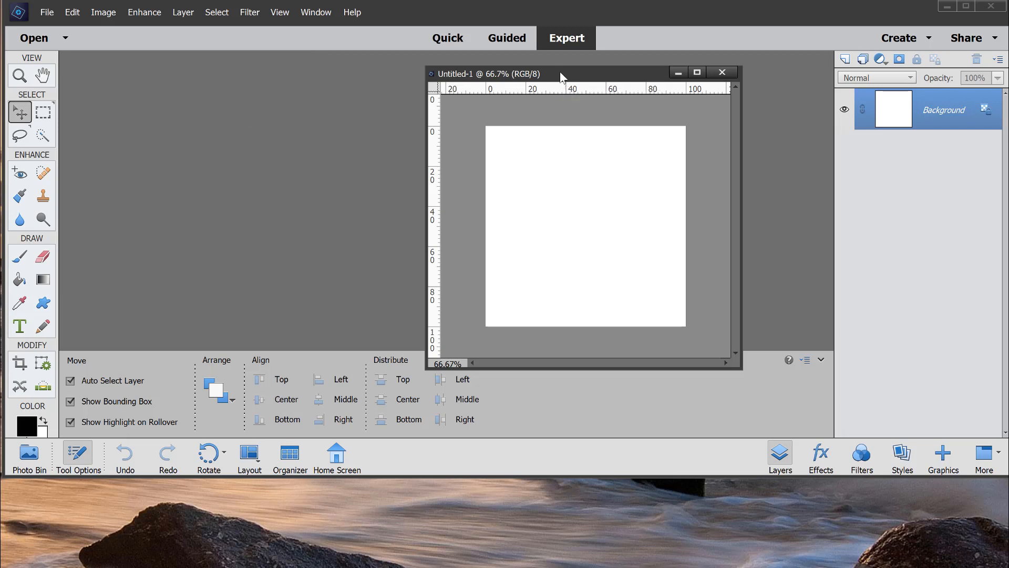
Move the document window clear of the workspace centre and place a vertical guide at 50% of the canvas width
{"action": "left_click_drag", "start_coordinate": [561, 72], "coordinate": [429, 64]}
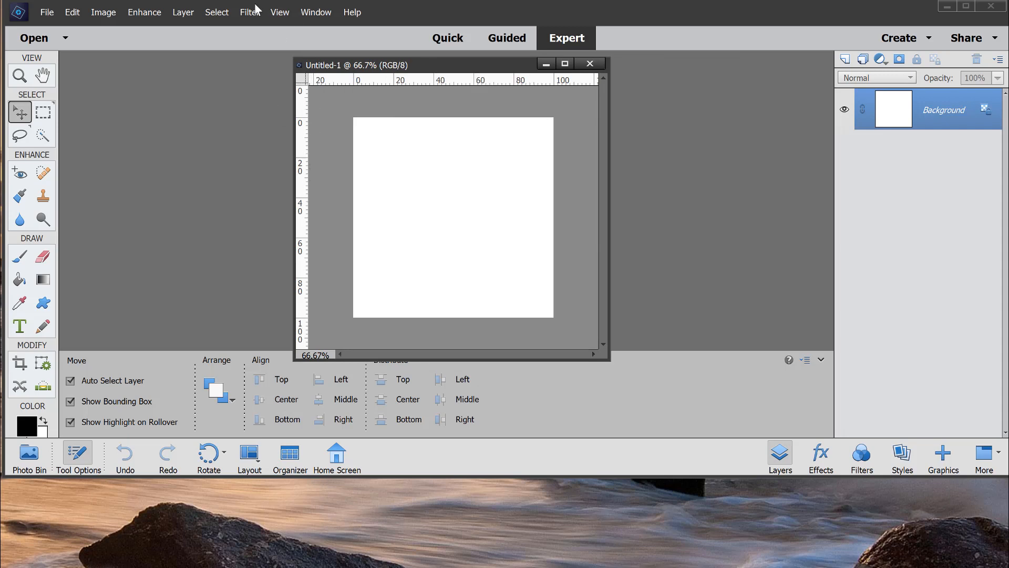
{"action": "left_click", "coordinate": [281, 13]}
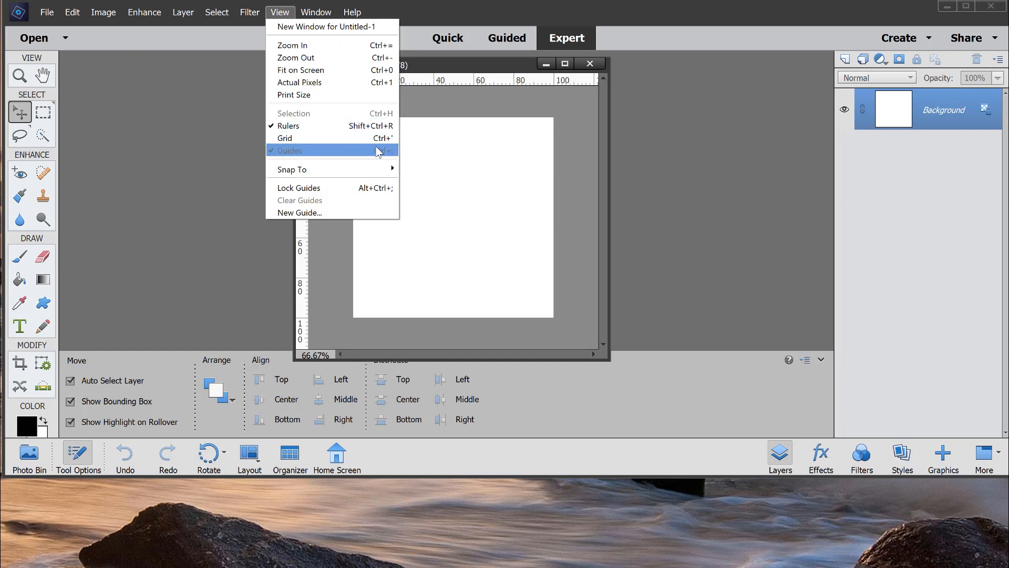
{"action": "left_click", "coordinate": [431, 109]}
{"action": "left_click_drag", "start_coordinate": [303, 134], "coordinate": [454, 132]}
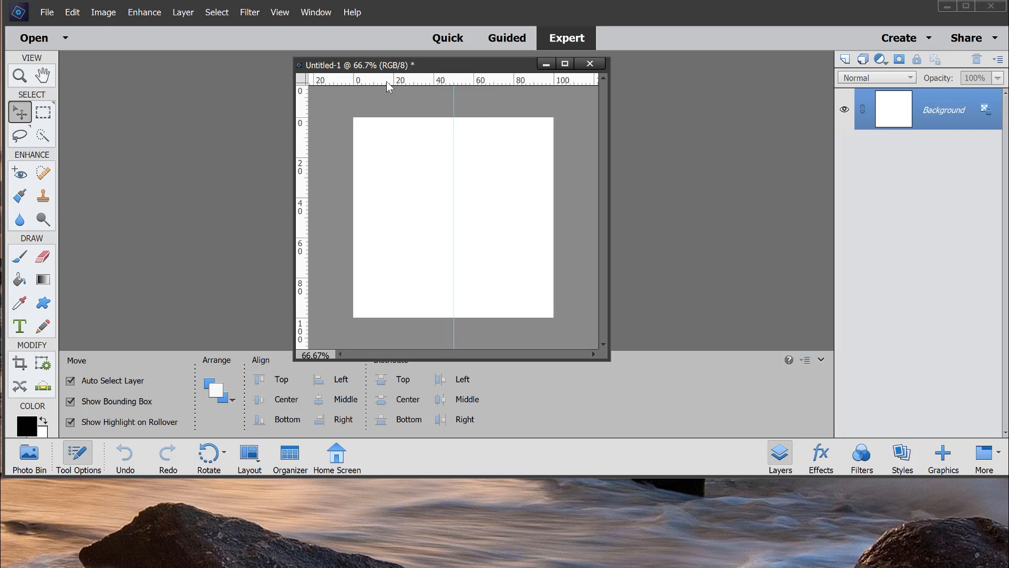
Switch the ruler units to pixels and to inches, and return them to percent
{"action": "right_click", "coordinate": [505, 76]}
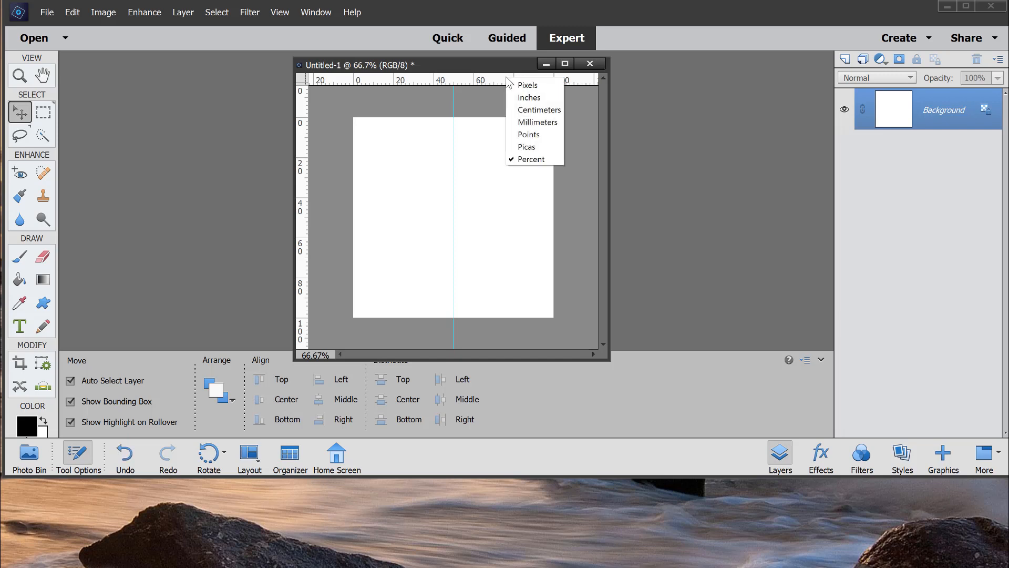
{"action": "left_click", "coordinate": [521, 85]}
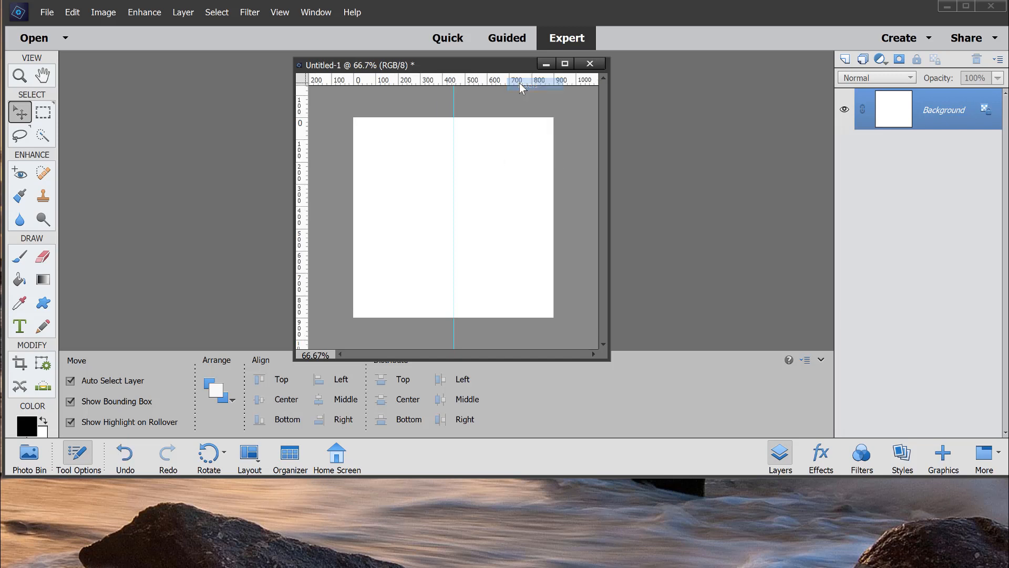
{"action": "right_click", "coordinate": [500, 84]}
{"action": "left_click", "coordinate": [517, 102]}
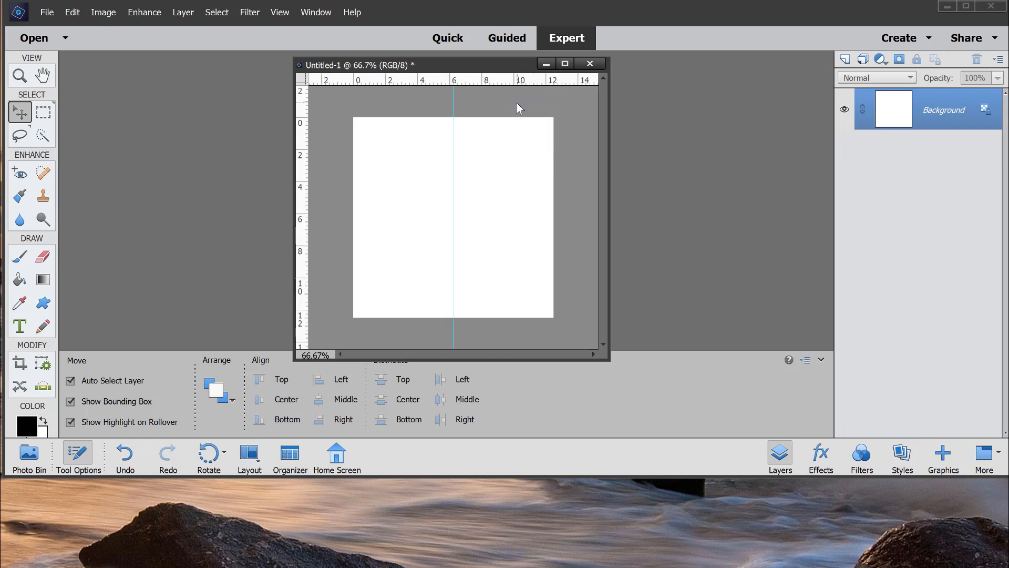
{"action": "right_click", "coordinate": [500, 82]}
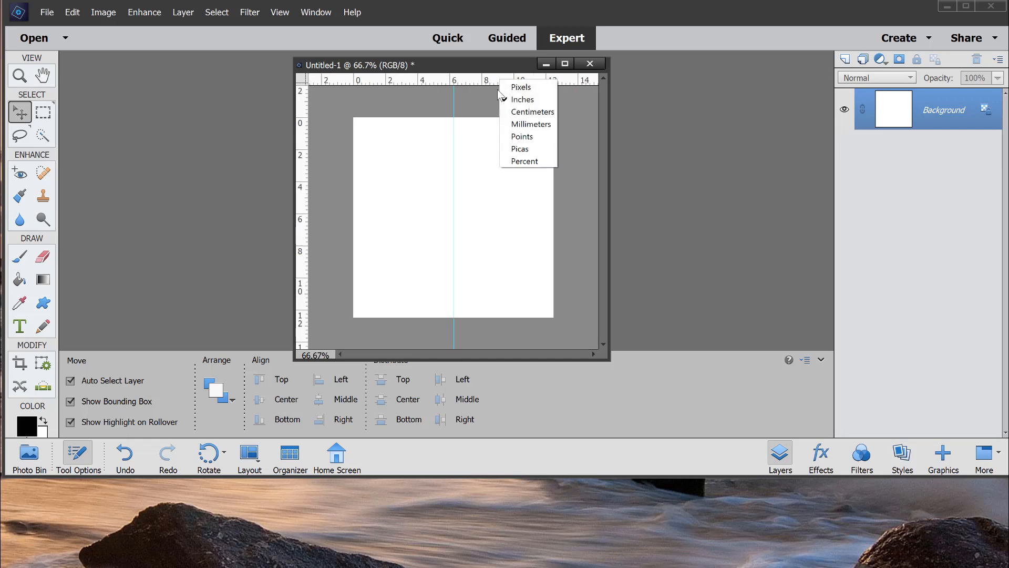
{"action": "left_click", "coordinate": [521, 160]}
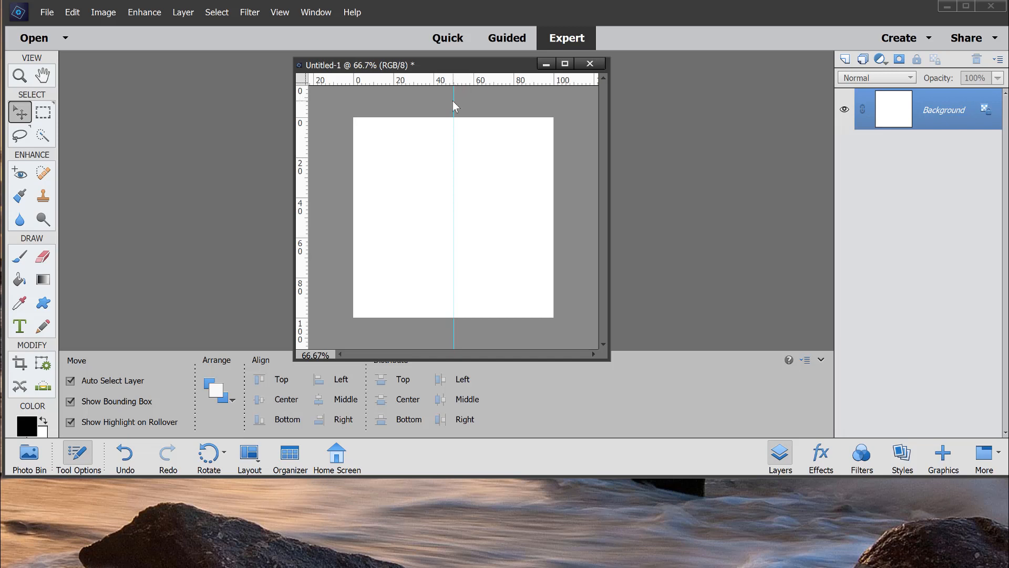
Add vertical and horizontal margin guides at about 6% and 94% of the canvas on both axes
{"action": "left_click_drag", "start_coordinate": [305, 145], "coordinate": [545, 155]}
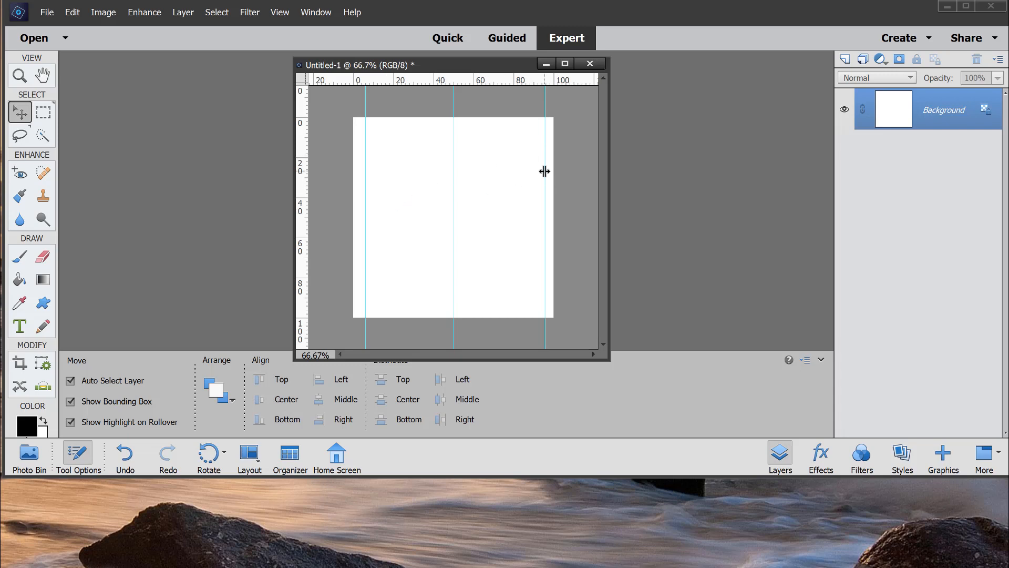
{"action": "left_click_drag", "start_coordinate": [544, 171], "coordinate": [542, 172]}
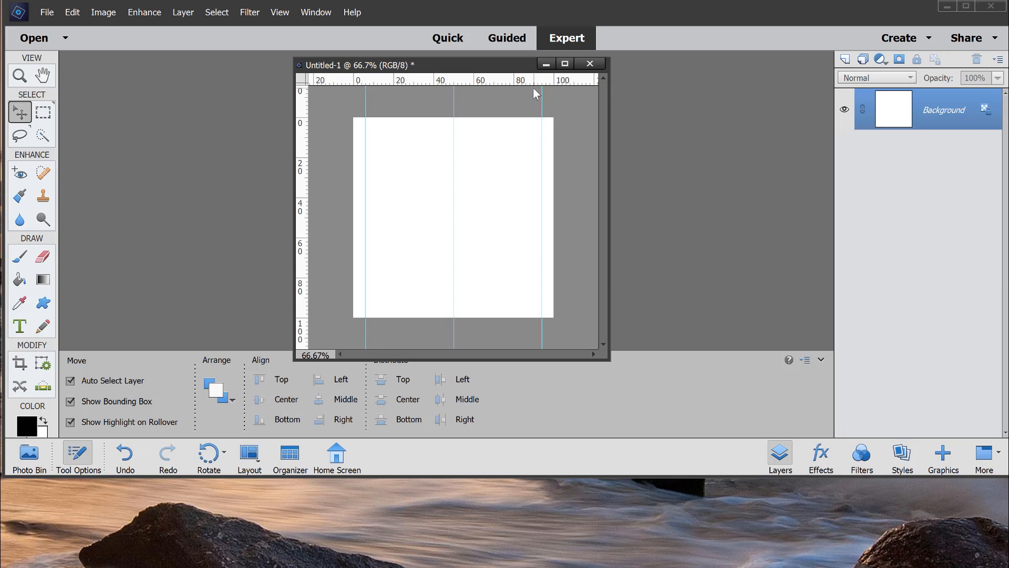
{"action": "left_click_drag", "start_coordinate": [429, 77], "coordinate": [414, 131]}
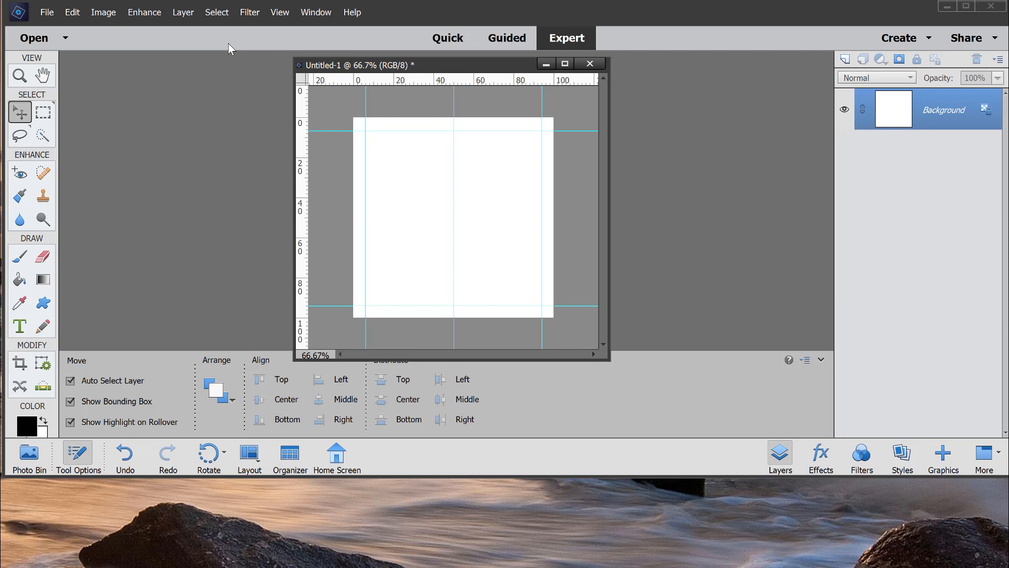
Add a new layer and place Logo1-loRes.png on it, scaled down to about 40% of the canvas width
{"action": "left_click", "coordinate": [844, 59]}
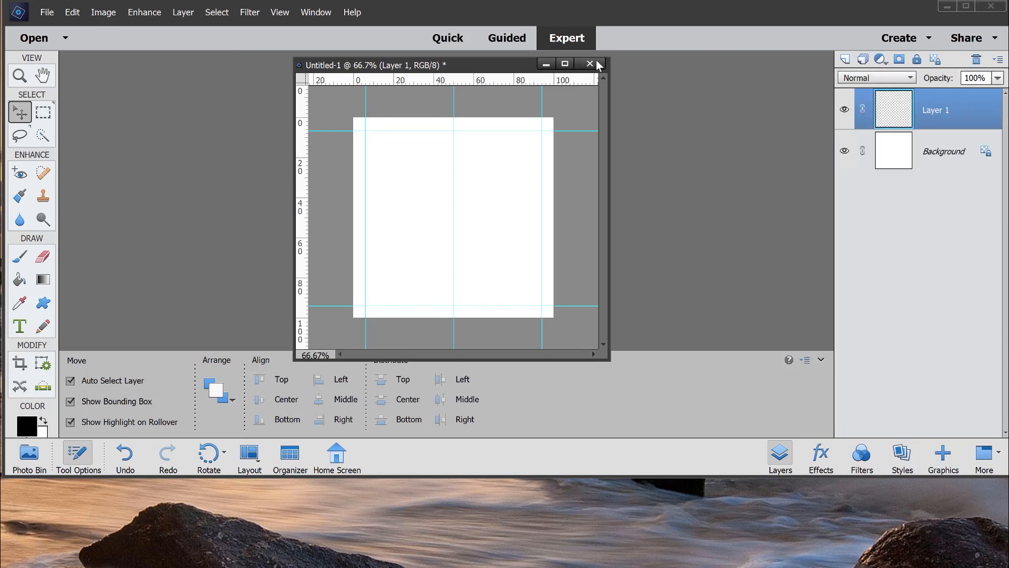
{"action": "left_click", "coordinate": [47, 13]}
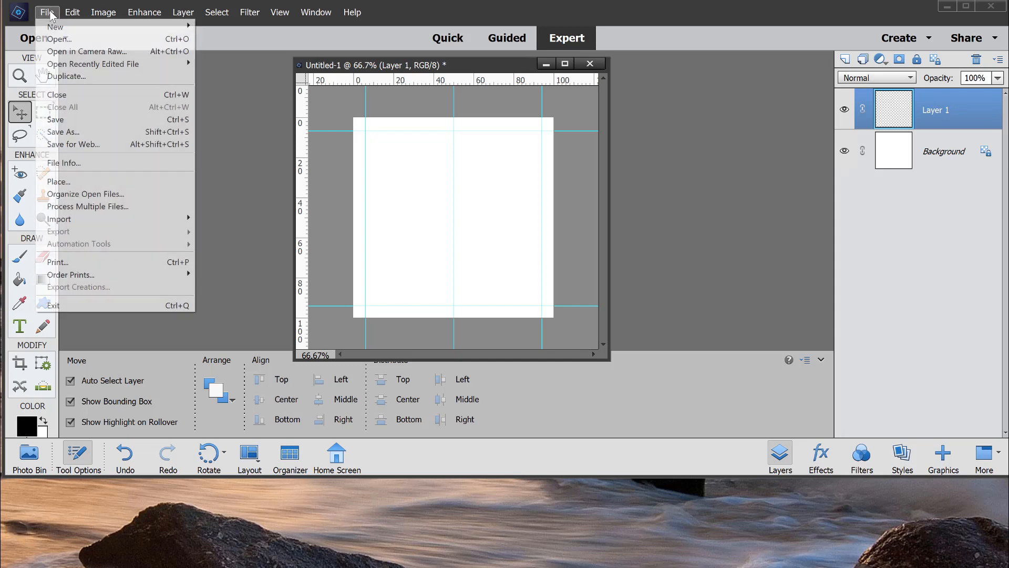
{"action": "left_click", "coordinate": [91, 181]}
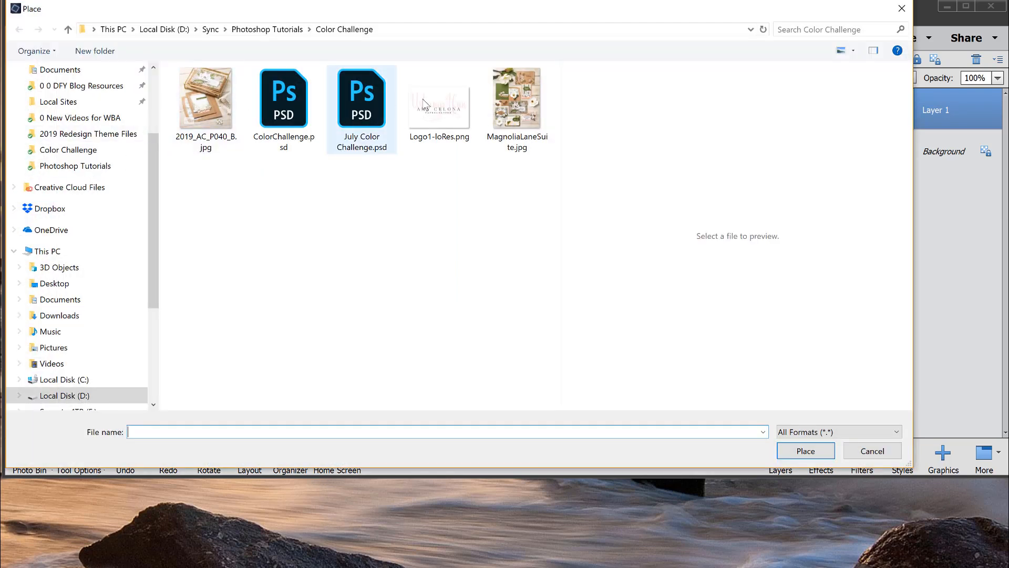
{"action": "left_click", "coordinate": [438, 105]}
{"action": "left_click", "coordinate": [806, 451]}
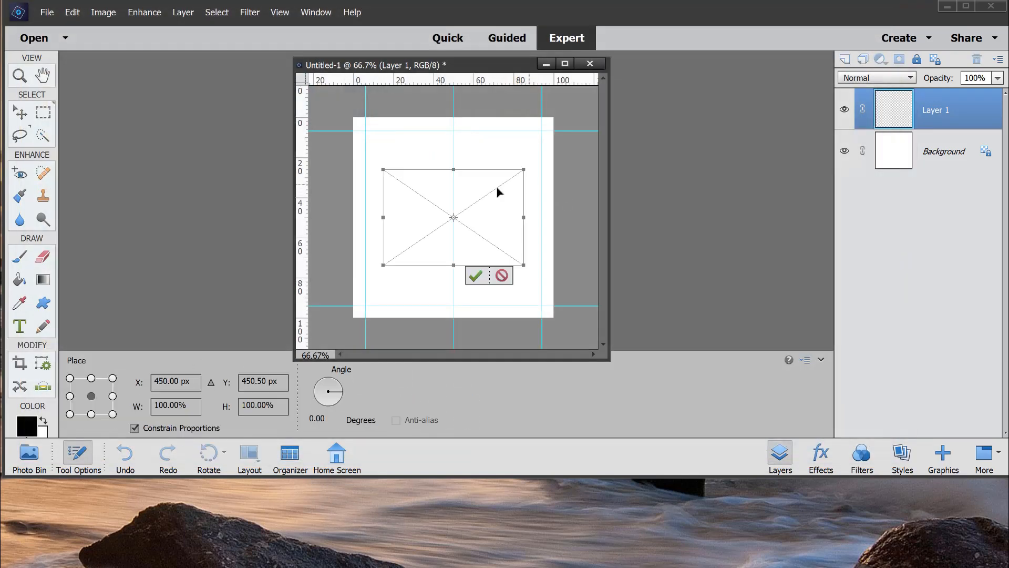
{"action": "left_click_drag", "start_coordinate": [524, 266], "coordinate": [463, 224]}
{"action": "left_click", "coordinate": [414, 233]}
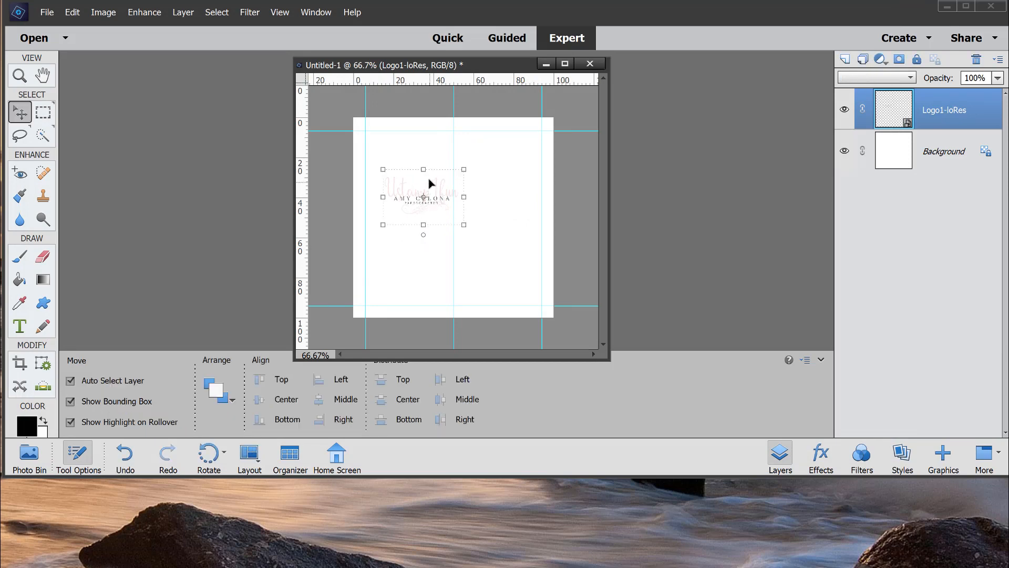
Move the logo into the canvas's upper-left corner against the left and top margin guides, and deselect it
{"action": "left_click_drag", "start_coordinate": [421, 183], "coordinate": [419, 147]}
{"action": "left_click_drag", "start_coordinate": [414, 200], "coordinate": [409, 191]}
{"action": "mouse_move", "coordinate": [409, 193]}
{"action": "left_mouse_down"}
{"action": "mouse_move", "coordinate": [406, 168]}
{"action": "mouse_move", "coordinate": [388, 166]}
{"action": "left_mouse_up"}
{"action": "left_click_drag", "start_coordinate": [443, 198], "coordinate": [428, 156]}
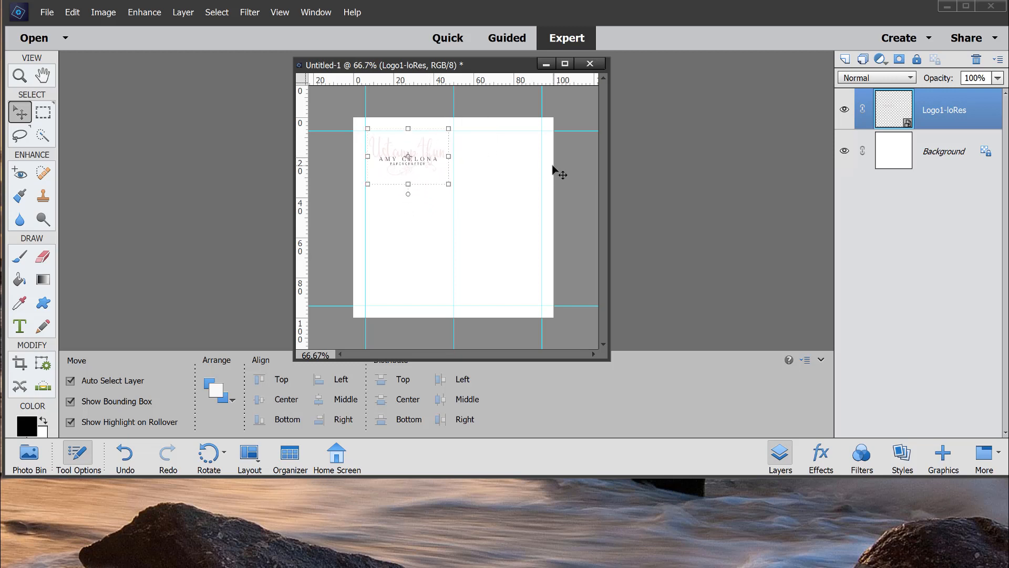
{"action": "left_click", "coordinate": [479, 180]}
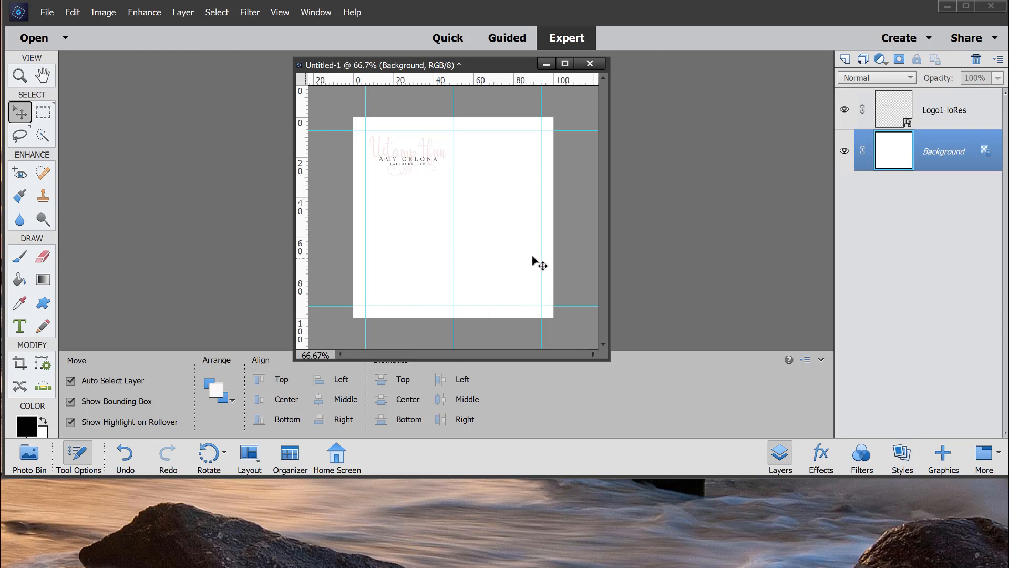
Rename the Logo1-loRes layer to "logo"
{"action": "left_click", "coordinate": [946, 111]}
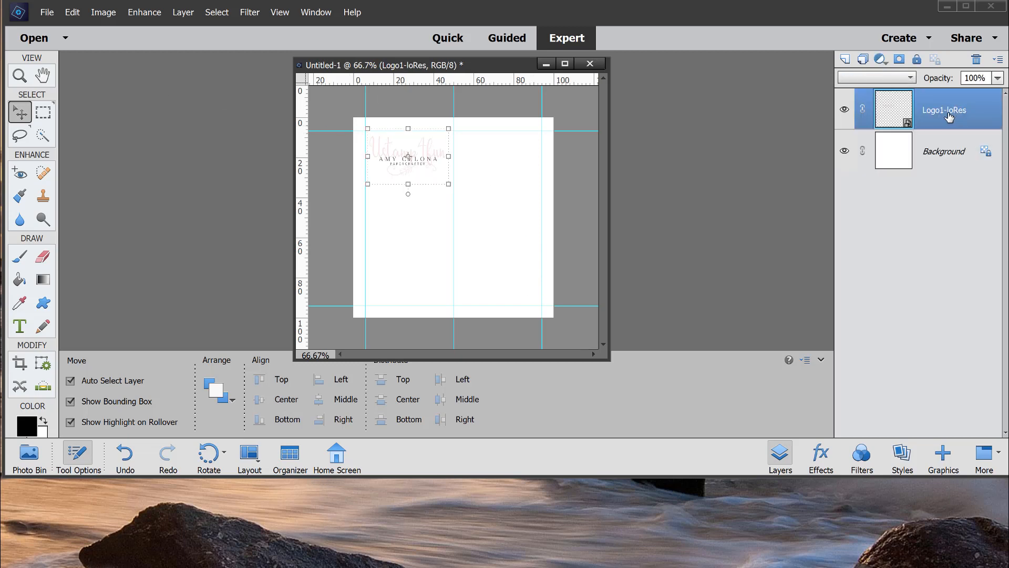
{"action": "double_click", "coordinate": [948, 112]}
{"action": "type", "text": "loo"}
{"action": "key", "text": "BackSpace"}
{"action": "key", "text": "BackSpace"}
{"action": "type", "text": "go"}
{"action": "left_click", "coordinate": [980, 120]}
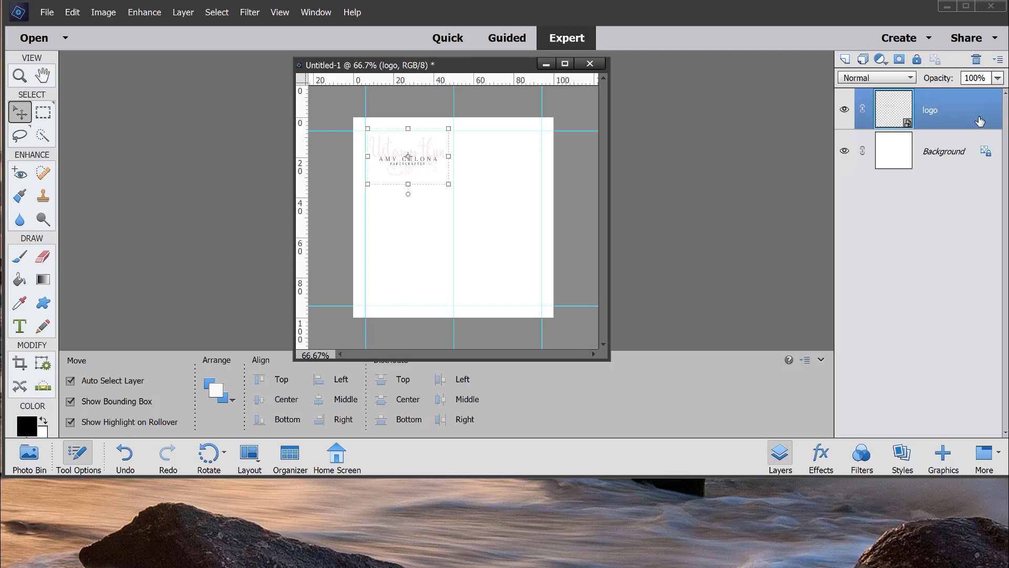
Add a new layer above the logo layer and name it "title"
{"action": "left_click", "coordinate": [184, 13]}
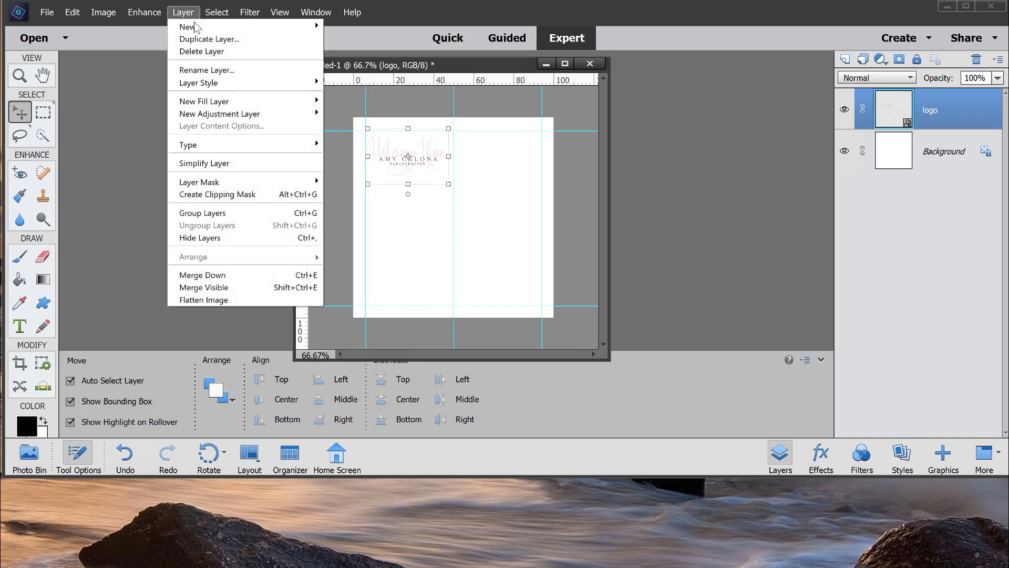
{"action": "mouse_move", "coordinate": [197, 26]}
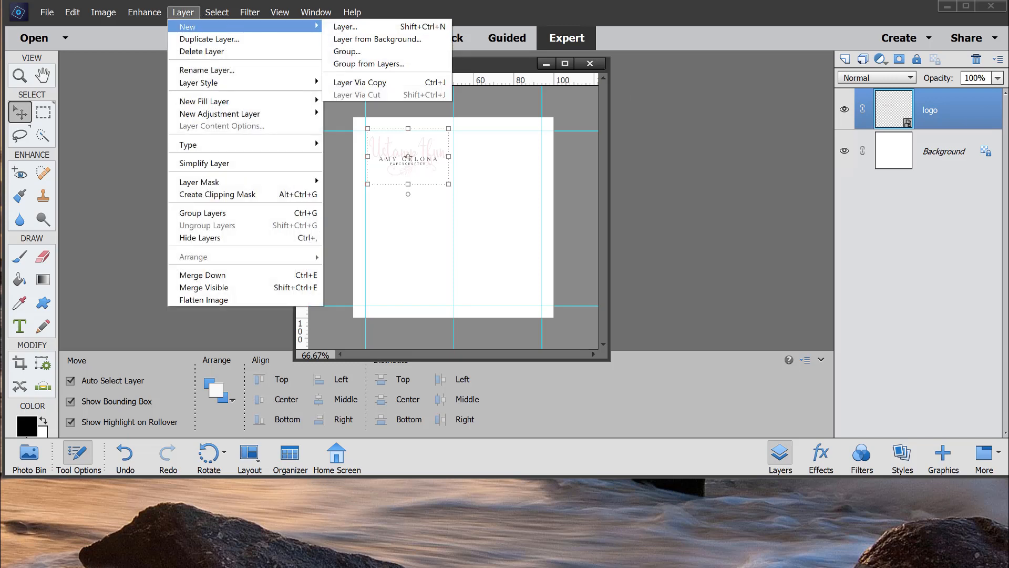
{"action": "left_click", "coordinate": [846, 61]}
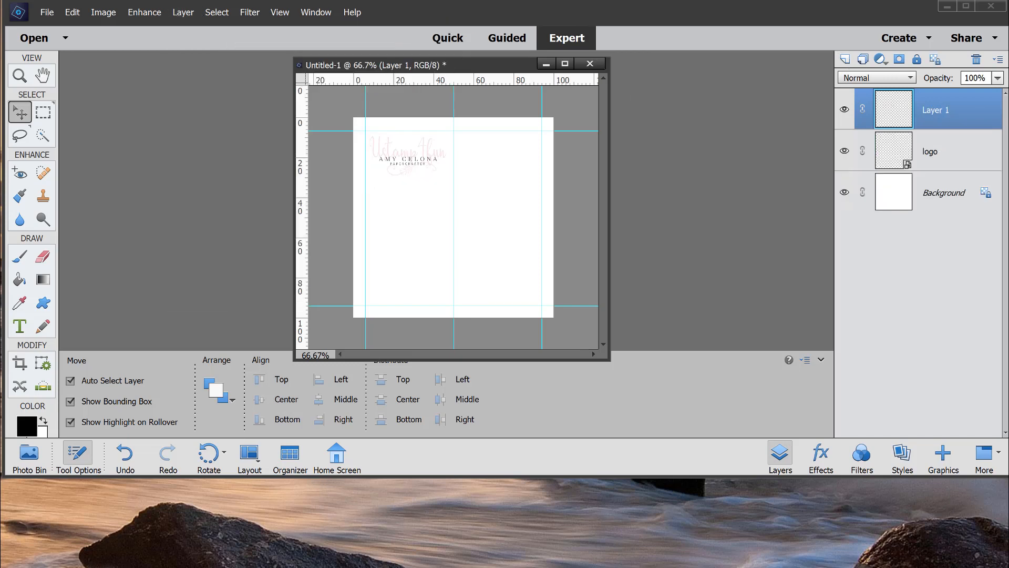
{"action": "double_click", "coordinate": [929, 109]}
{"action": "type", "text": "title"}
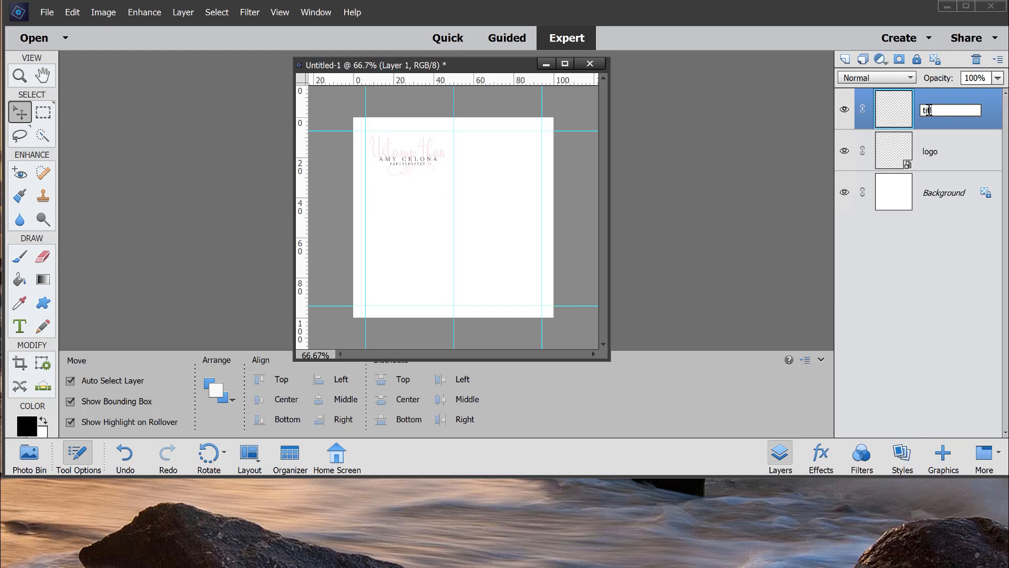
{"action": "left_click", "coordinate": [991, 118]}
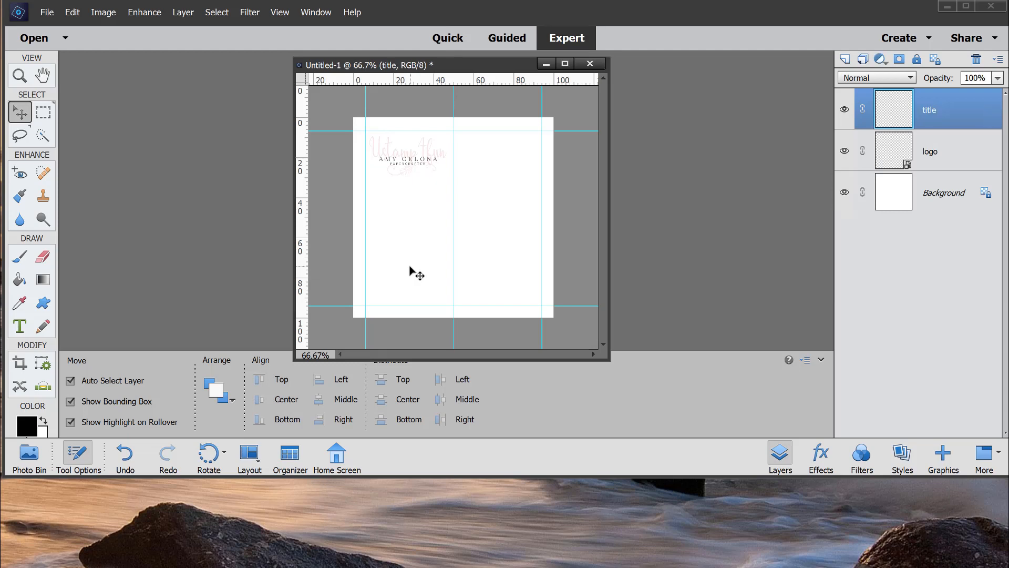
Activate the horizontal Type tool and set its font to Garamond Regular
{"action": "left_click", "coordinate": [20, 327]}
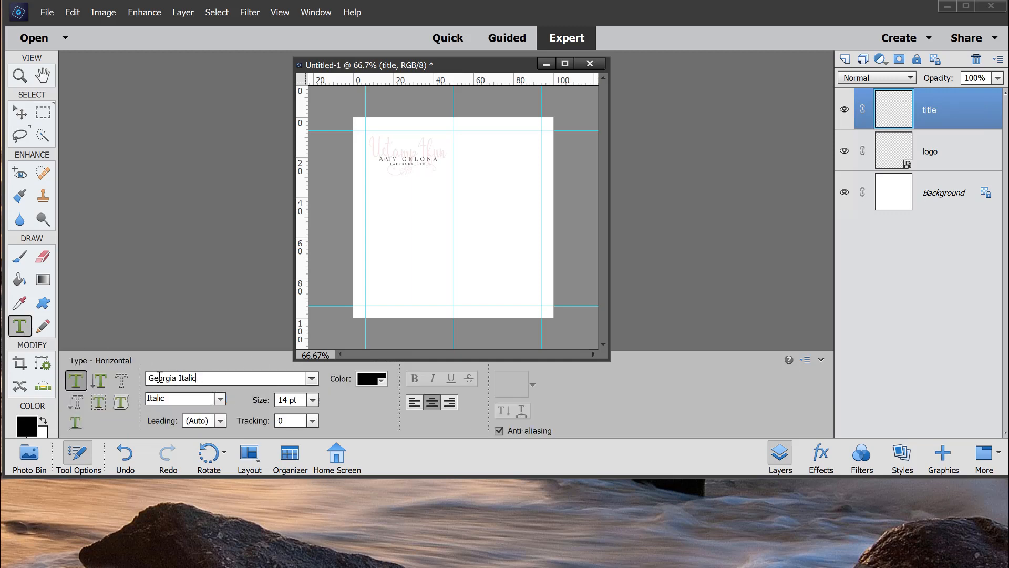
{"action": "left_click", "coordinate": [145, 377]}
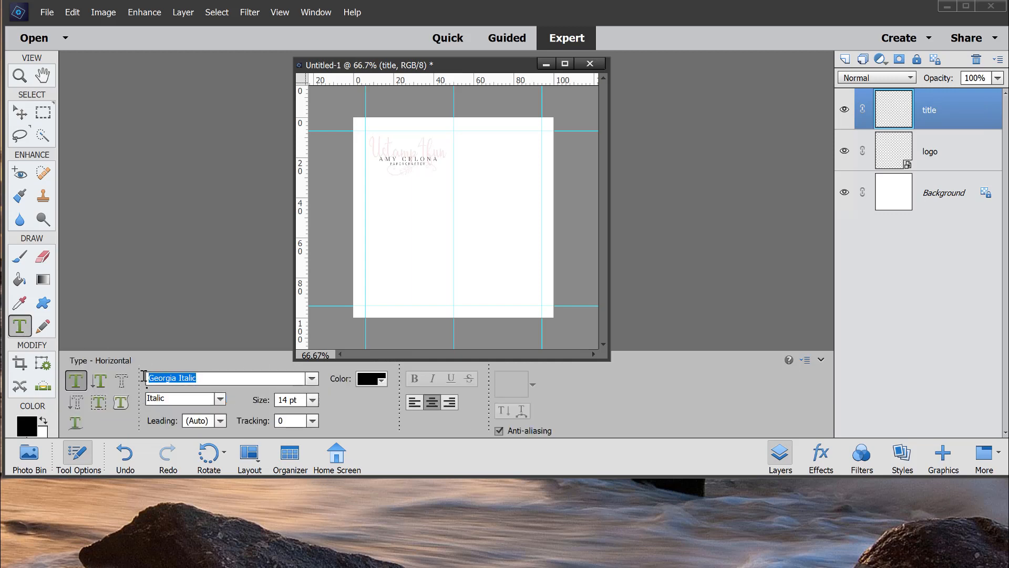
{"action": "type", "text": "georgia"}
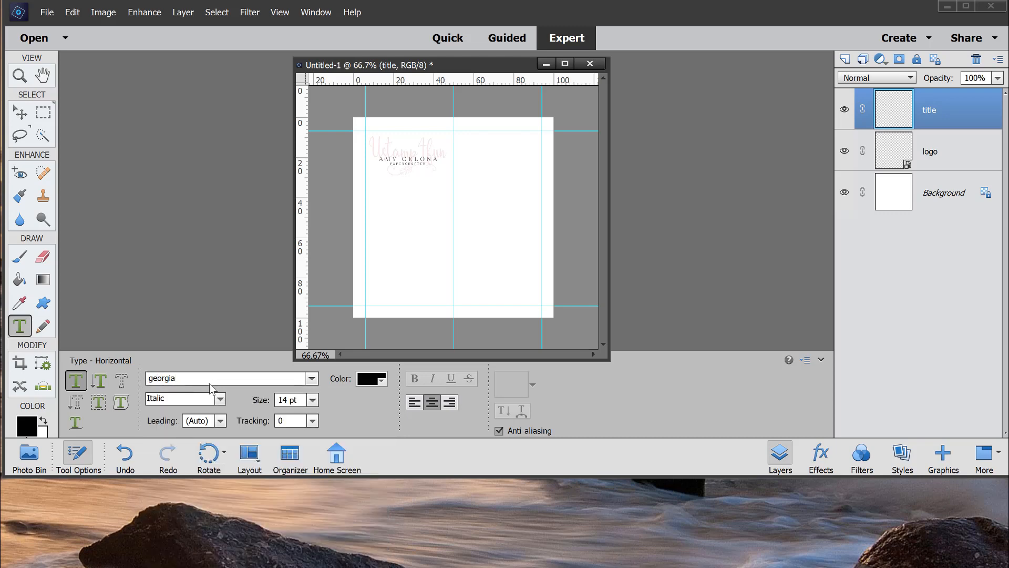
{"action": "key", "text": "Return"}
{"action": "left_click", "coordinate": [312, 379]}
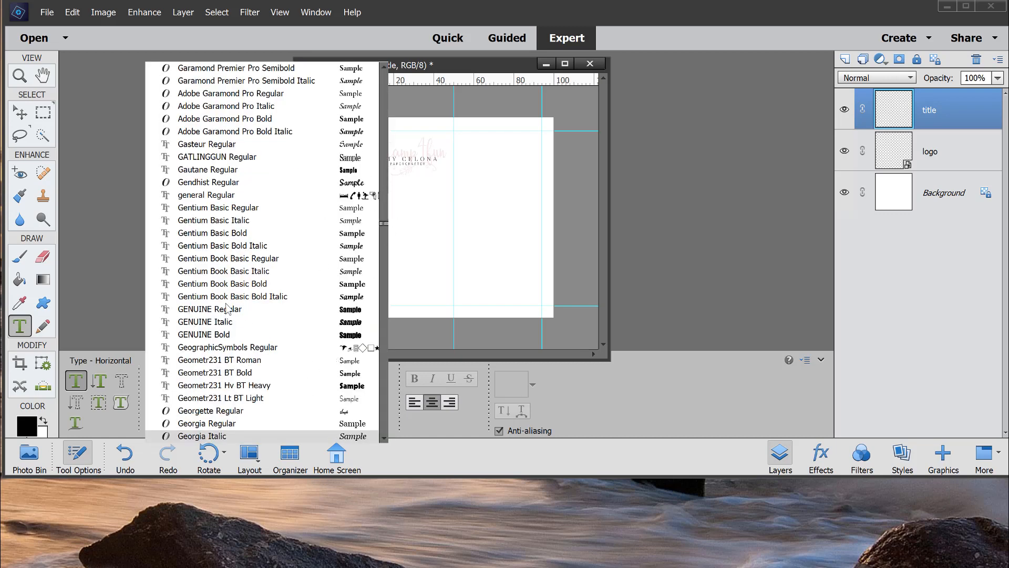
{"action": "scroll", "coordinate": [326, 304], "scroll_direction": "up", "scroll_amount": 2}
{"action": "scroll", "coordinate": [327, 307], "scroll_direction": "up", "scroll_amount": 6}
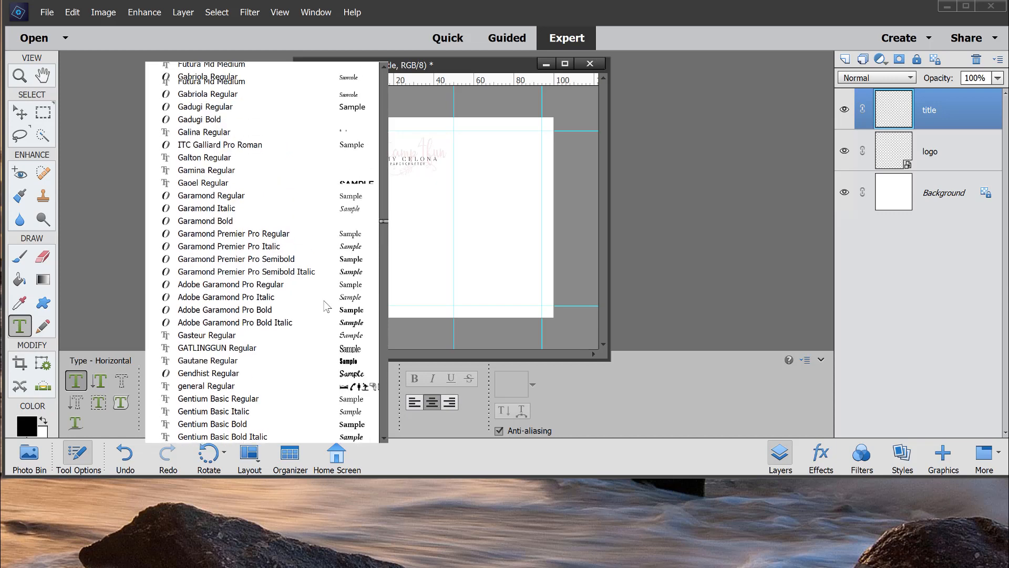
{"action": "scroll", "coordinate": [326, 307], "scroll_direction": "up", "scroll_amount": 5}
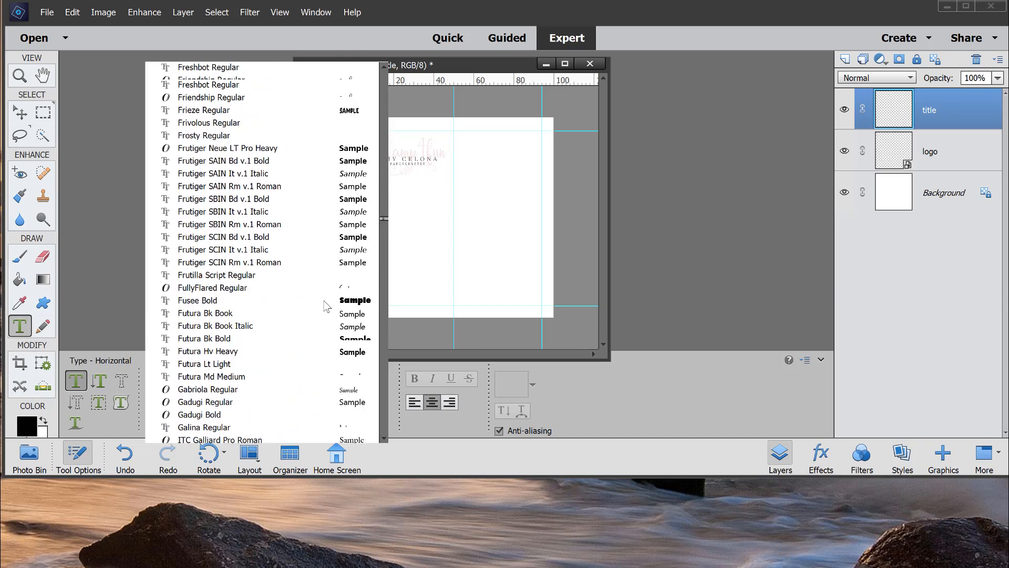
{"action": "scroll", "coordinate": [326, 306], "scroll_direction": "down", "scroll_amount": 20}
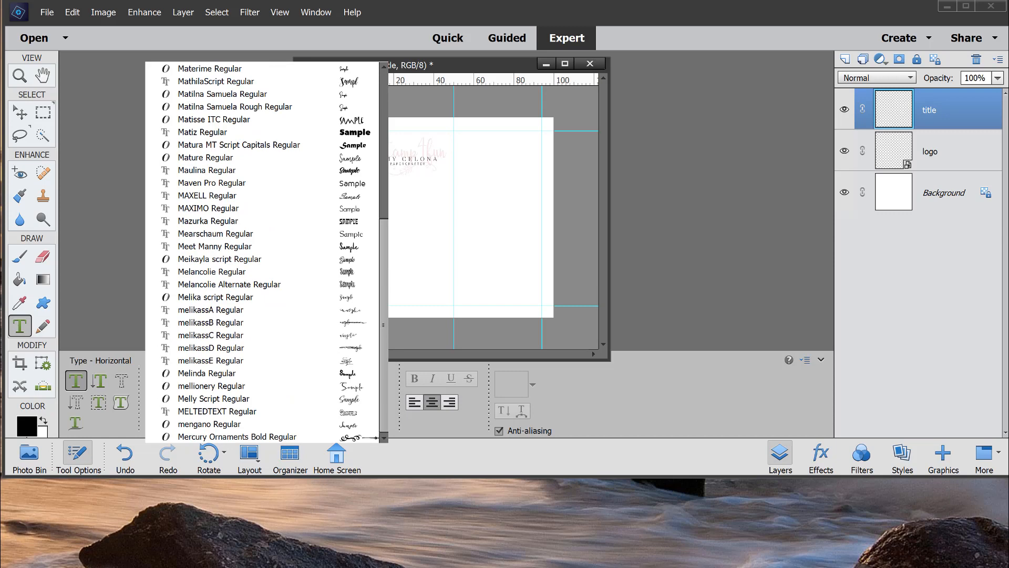
{"action": "type", "text": "garamond"}
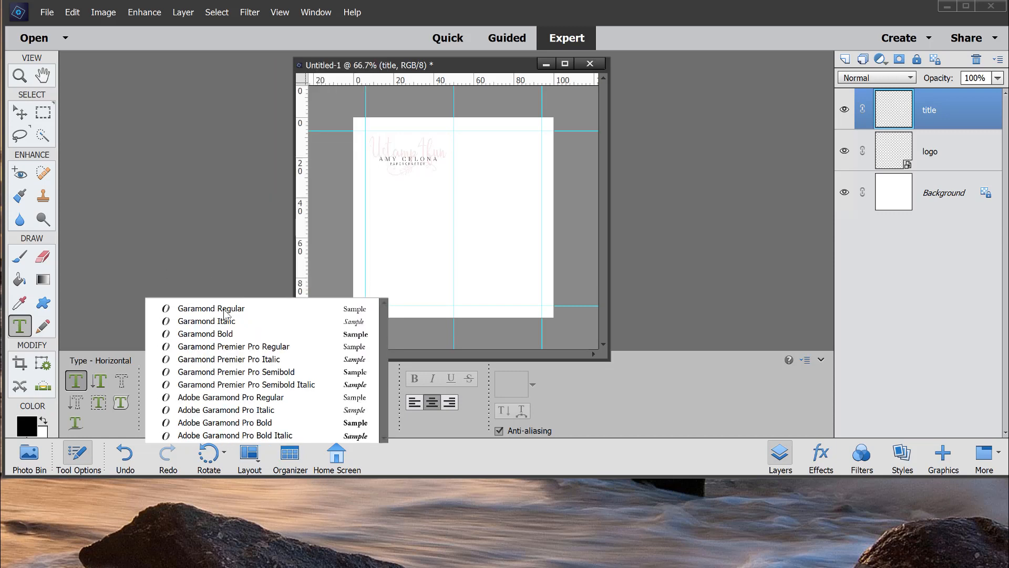
{"action": "left_click", "coordinate": [225, 309]}
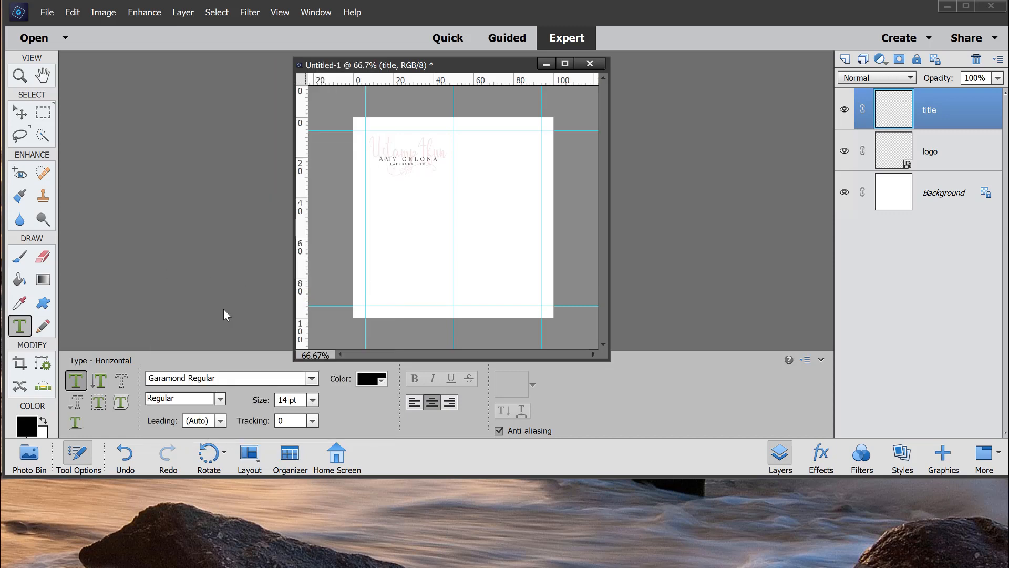
Set the text size to 36 pt and add the text "July Color Challenge" beside the logo in the canvas's upper-right area
{"action": "left_click", "coordinate": [312, 400]}
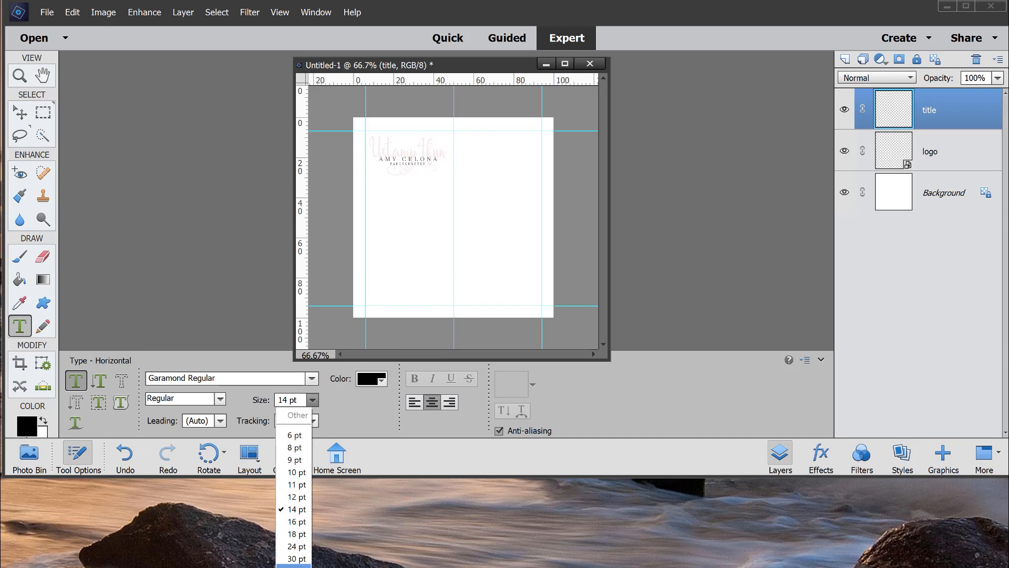
{"action": "left_click", "coordinate": [297, 561]}
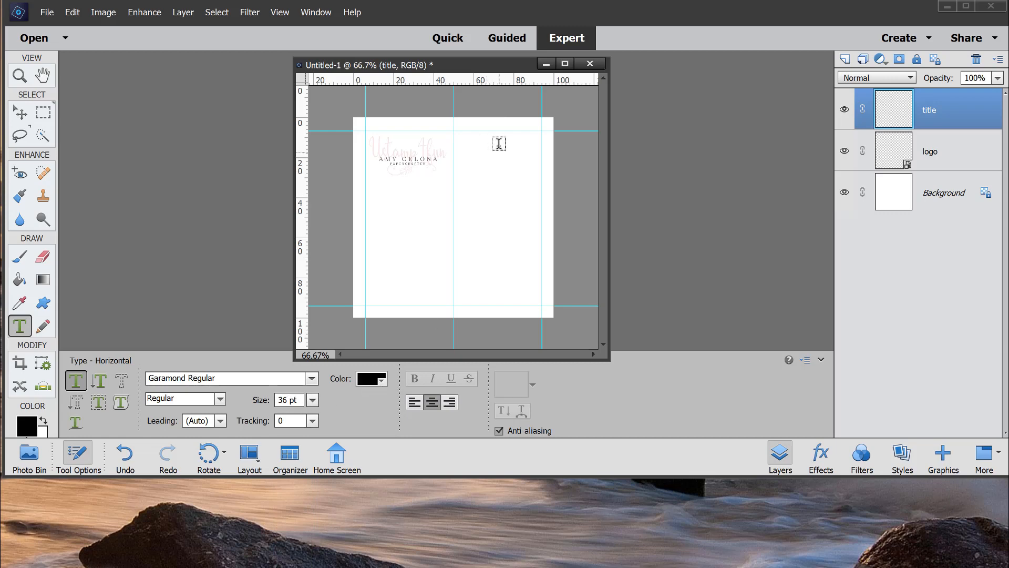
{"action": "left_click", "coordinate": [498, 138]}
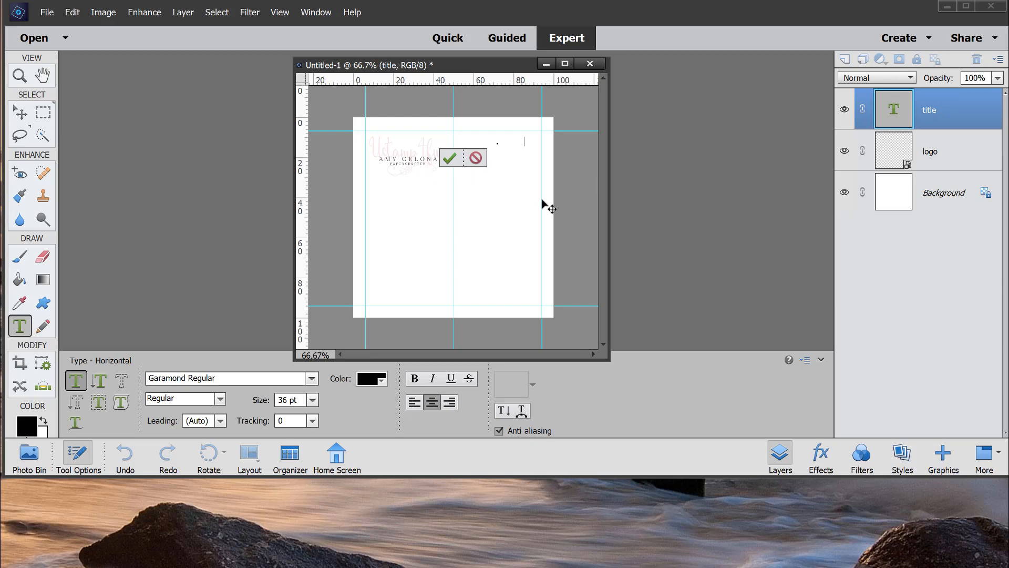
{"action": "left_click", "coordinate": [513, 151]}
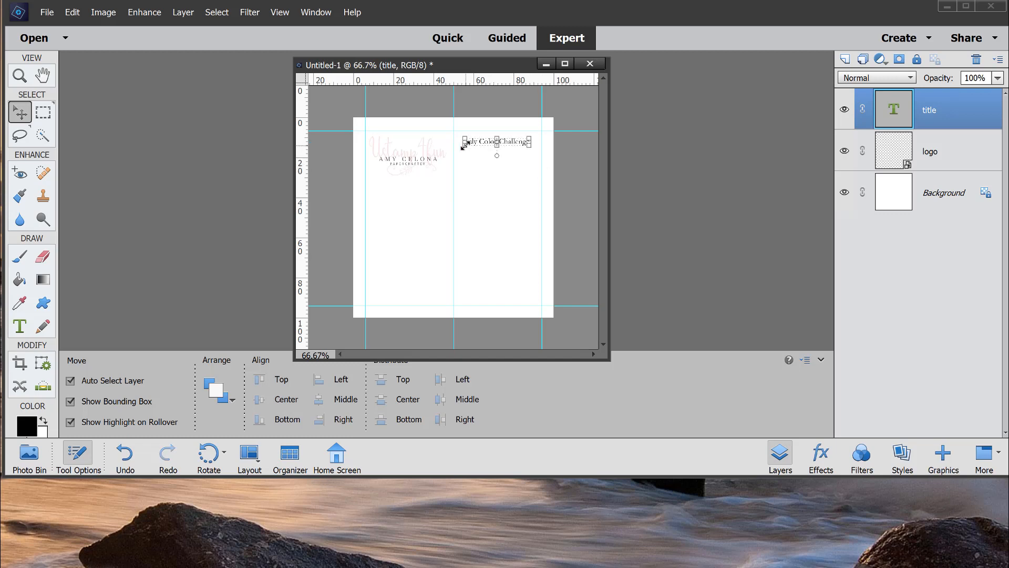
Enlarge the "July Color Challenge" title text to 48 pt and deselect it
{"action": "left_click", "coordinate": [19, 326]}
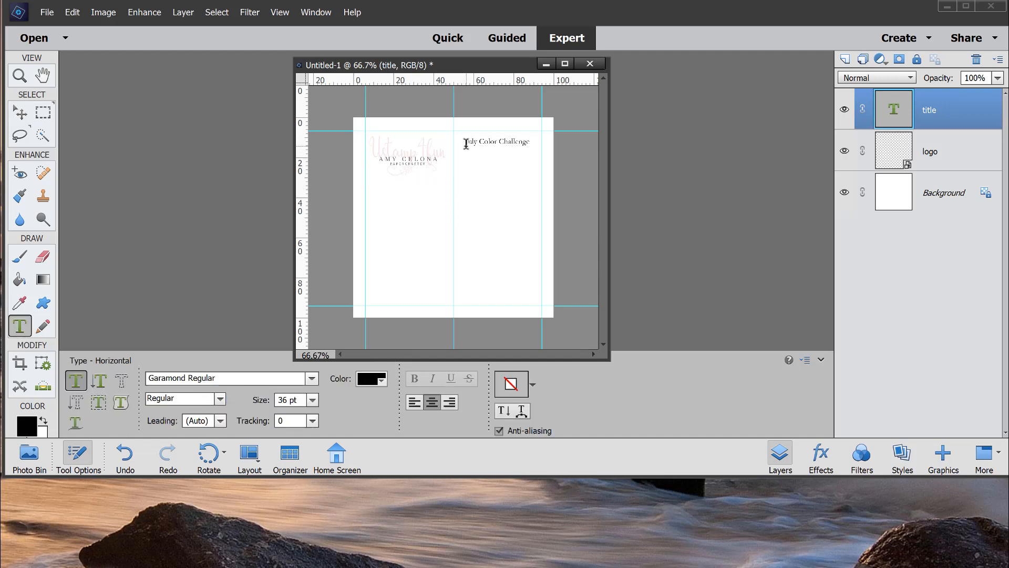
{"action": "left_click_drag", "start_coordinate": [466, 142], "coordinate": [548, 139]}
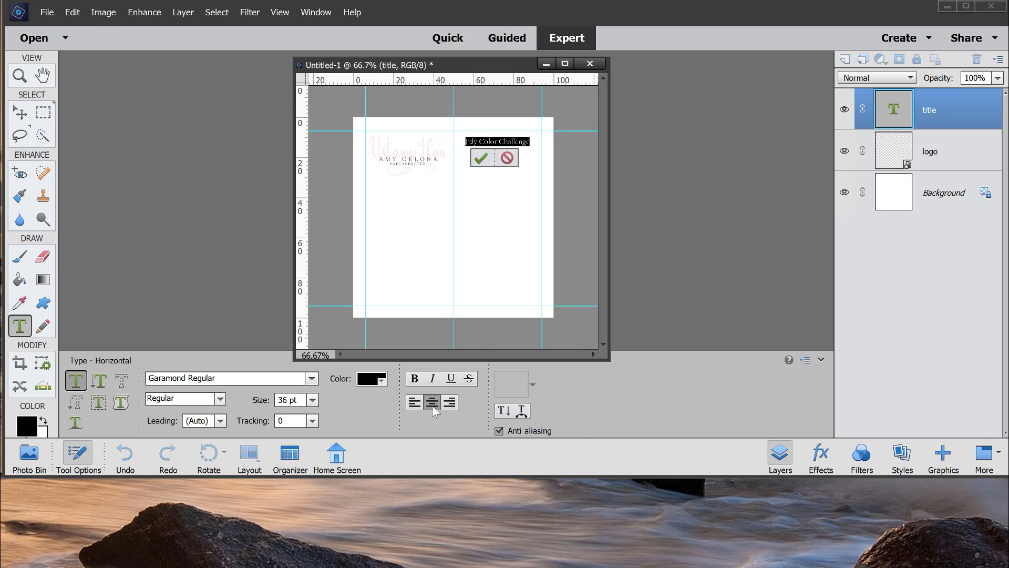
{"action": "left_click", "coordinate": [312, 400]}
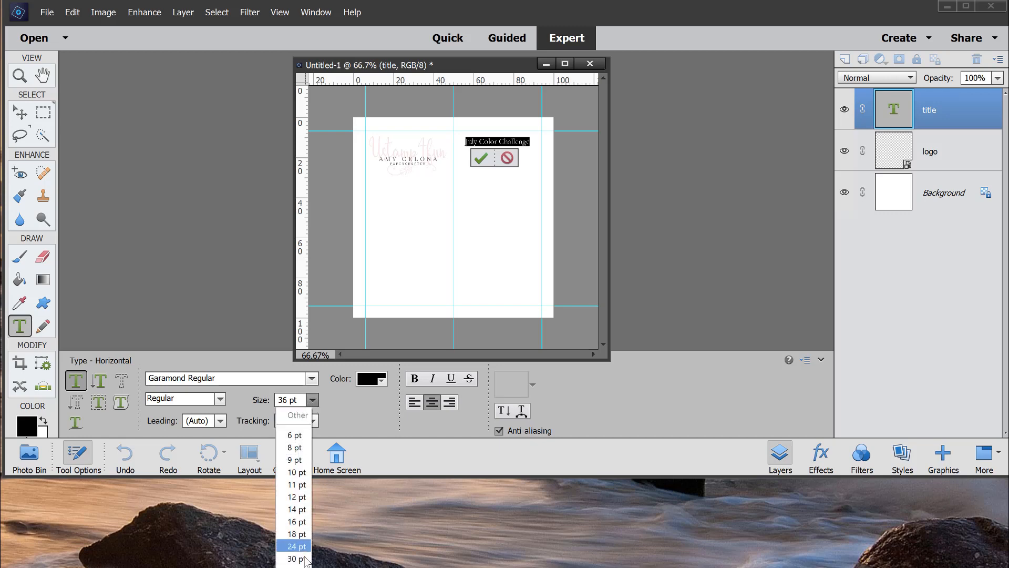
{"action": "left_click", "coordinate": [297, 561]}
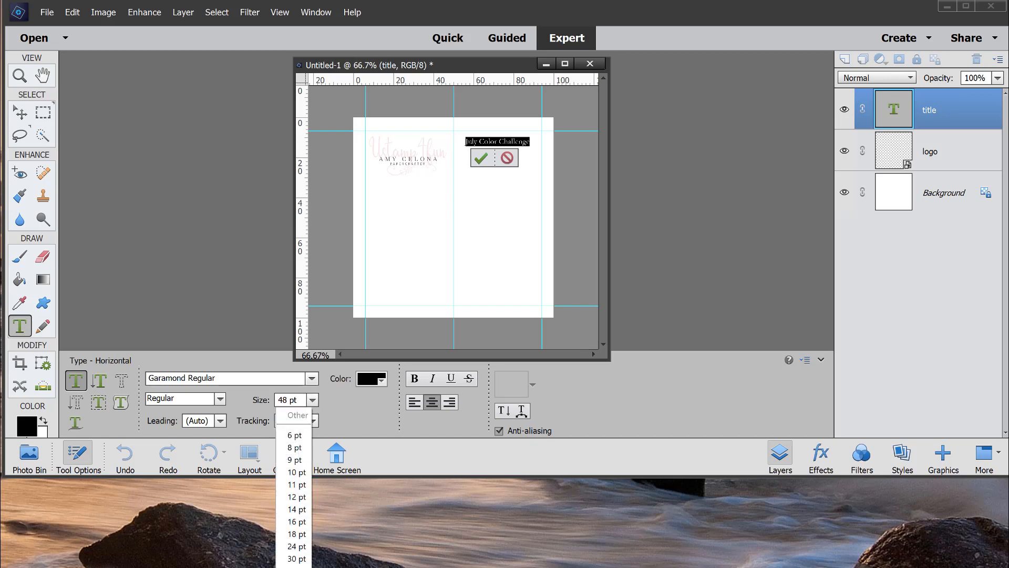
{"action": "left_click", "coordinate": [481, 158]}
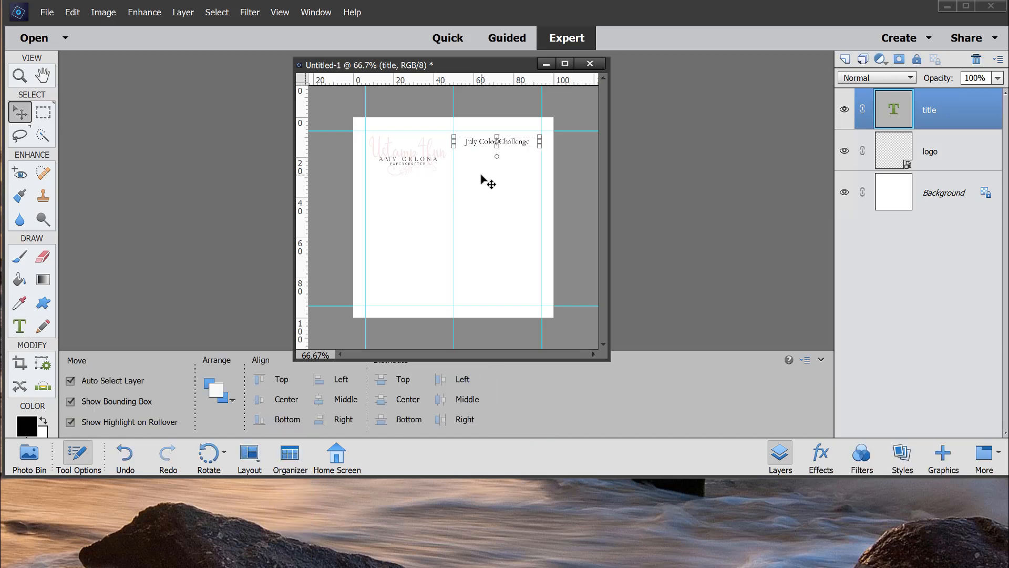
{"action": "left_click", "coordinate": [482, 175]}
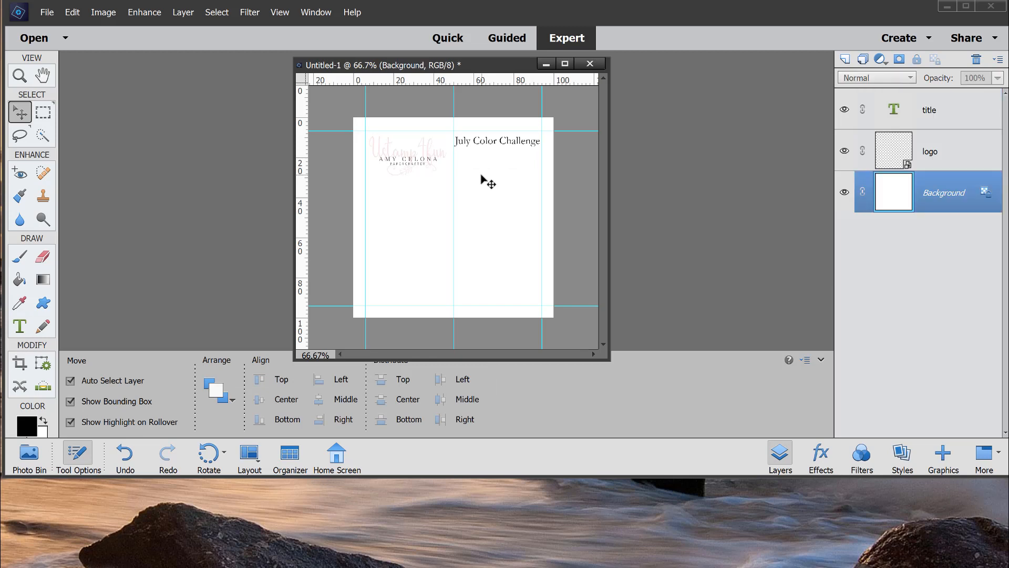
Add the italic 36 pt text "Submit by July 29th" and center it beneath the "July Color Challenge" title
{"action": "left_click", "coordinate": [512, 143]}
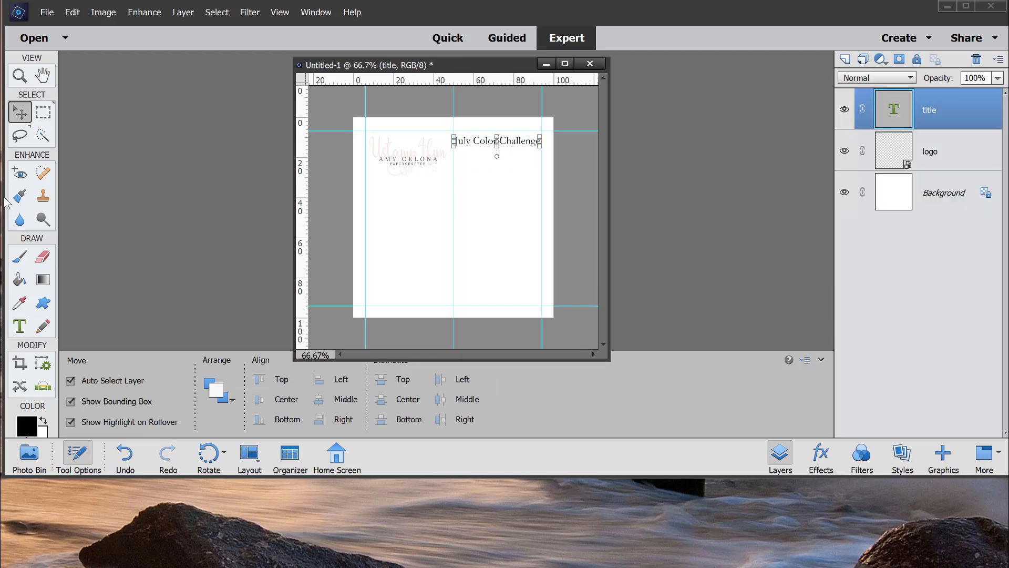
{"action": "left_click", "coordinate": [21, 326]}
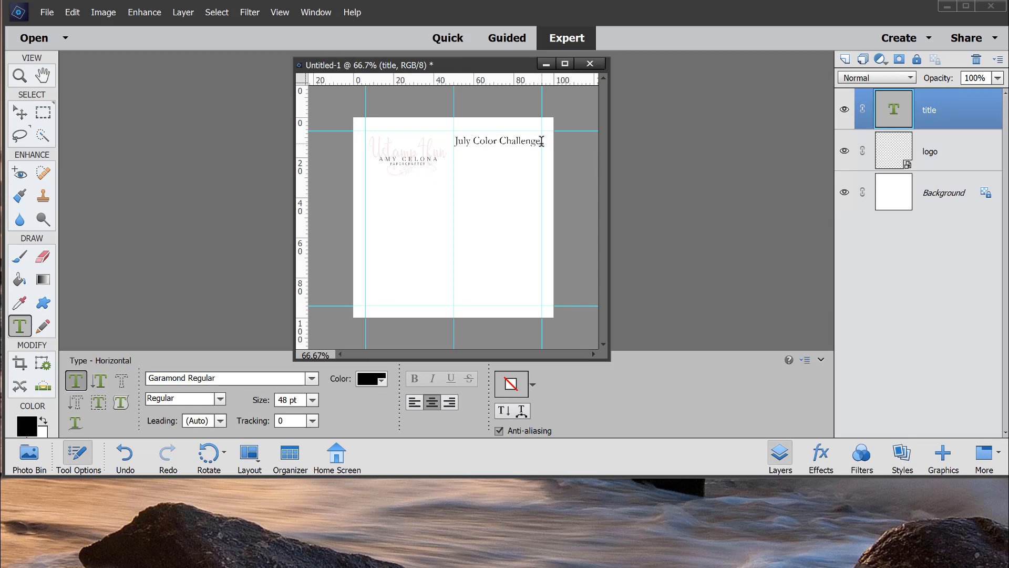
{"action": "left_click", "coordinate": [499, 155]}
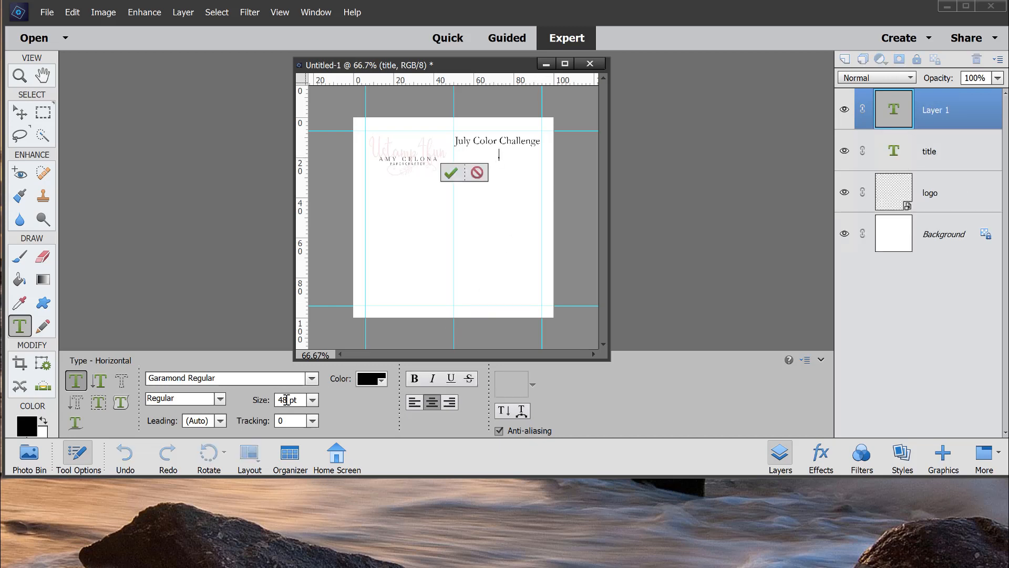
{"action": "left_click", "coordinate": [268, 401]}
{"action": "type", "text": "36"}
{"action": "left_click", "coordinate": [312, 379]}
{"action": "left_click", "coordinate": [227, 409]}
{"action": "type", "text": "Submit by July 29th"}
{"action": "key", "text": "ctrl+Return"}
{"action": "key", "text": "v"}
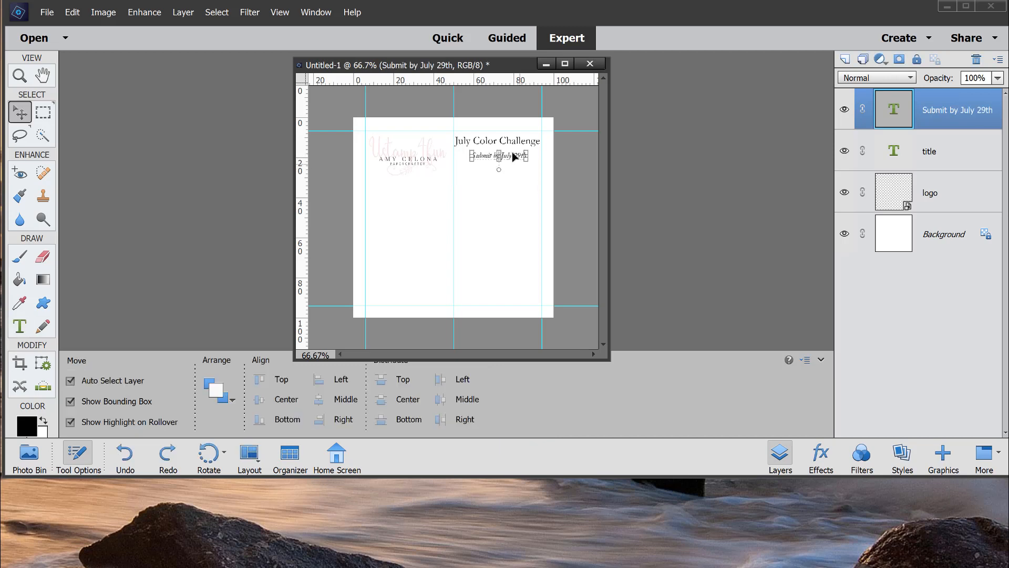
{"action": "left_click_drag", "start_coordinate": [514, 161], "coordinate": [506, 158]}
{"action": "left_click", "coordinate": [489, 208]}
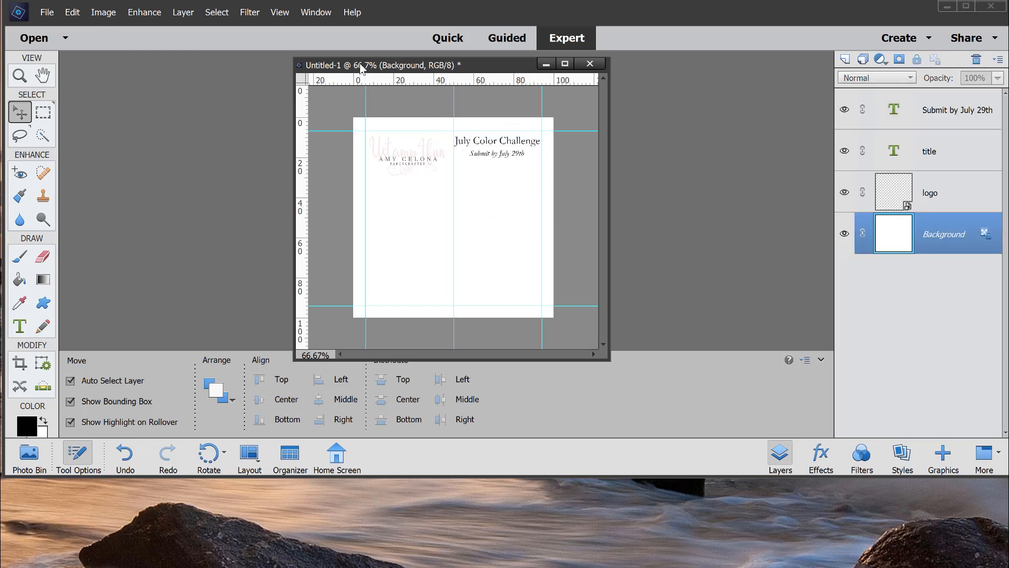
Show the image at 100% and enlarge and reposition its window so the whole canvas fits
{"action": "left_click", "coordinate": [314, 13]}
{"action": "mouse_move", "coordinate": [281, 14]}
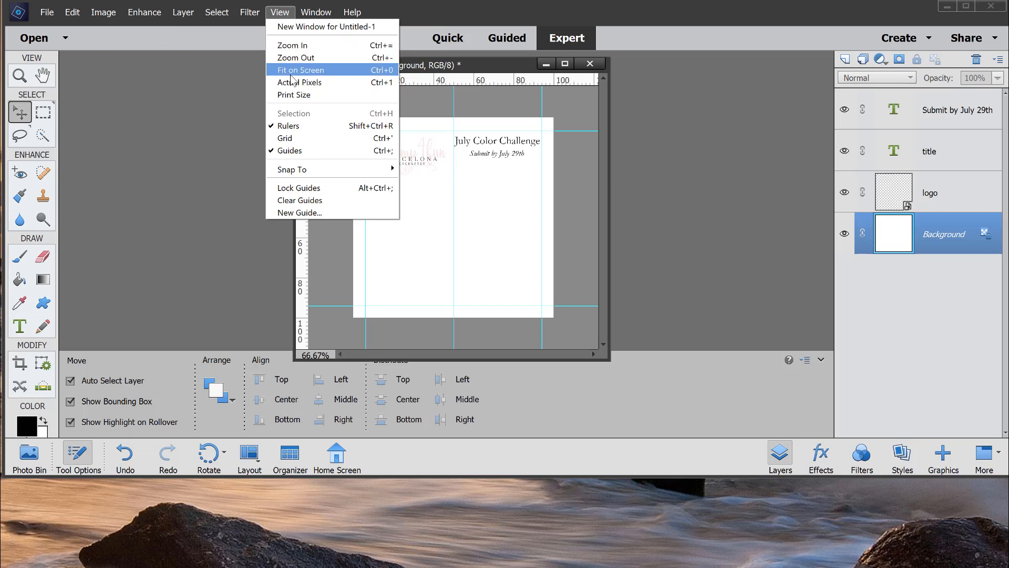
{"action": "left_click", "coordinate": [292, 94]}
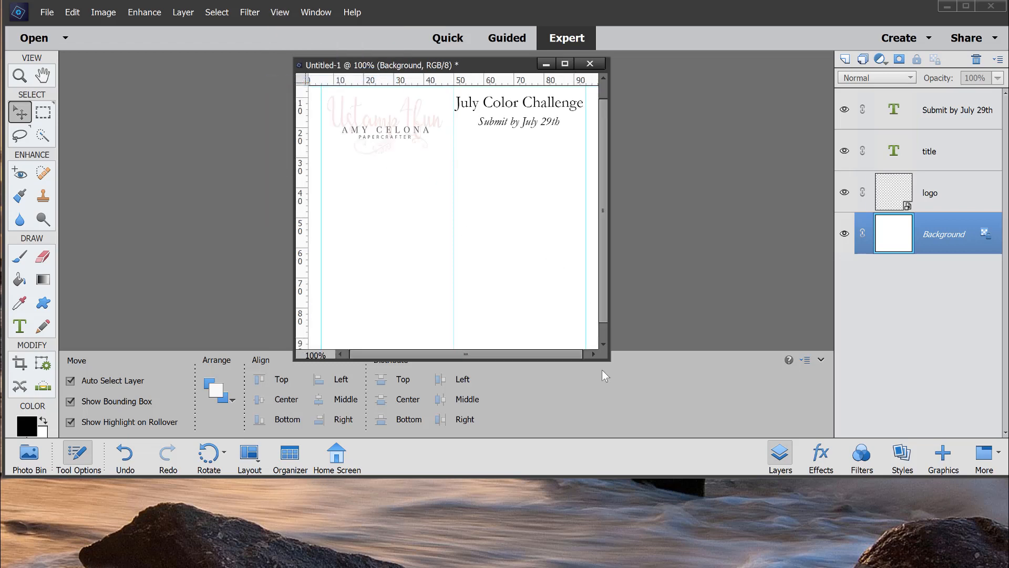
{"action": "left_click_drag", "start_coordinate": [608, 359], "coordinate": [712, 440]}
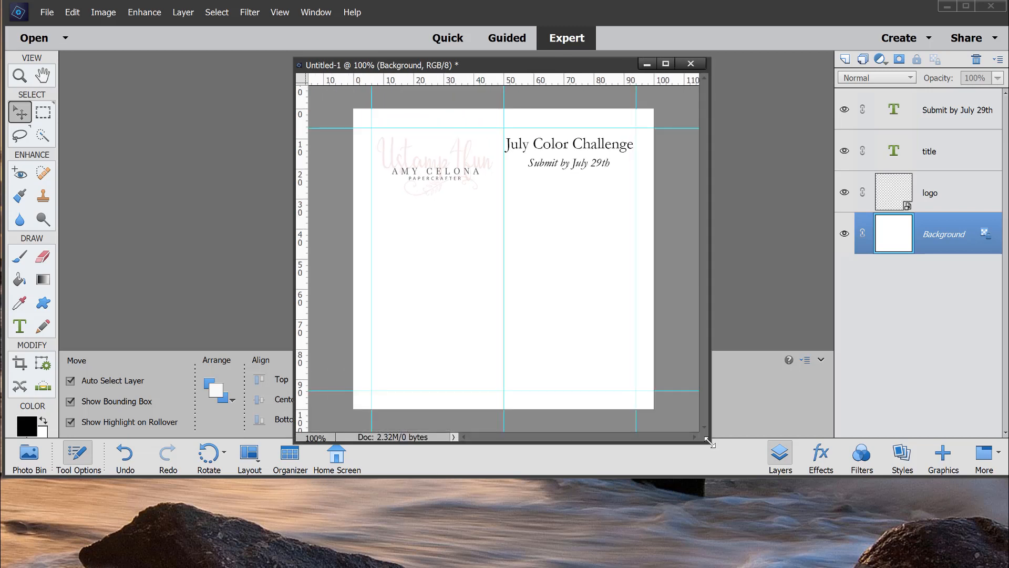
{"action": "left_click_drag", "start_coordinate": [593, 60], "coordinate": [687, 65]}
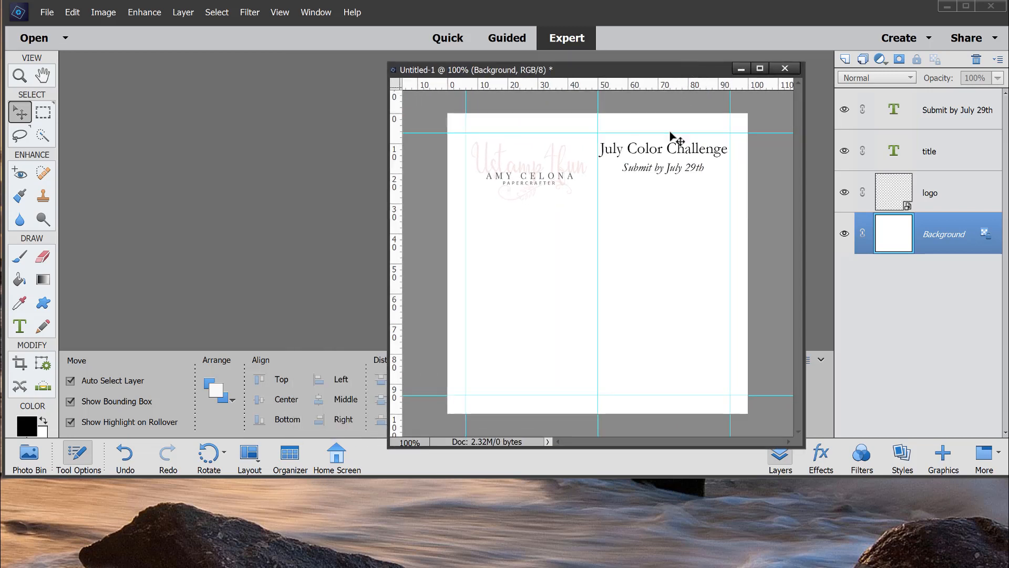
Shift the title and the "Submit by July 29th" line slightly lower beside the logo, keeping them centered on each other
{"action": "left_click", "coordinate": [673, 157]}
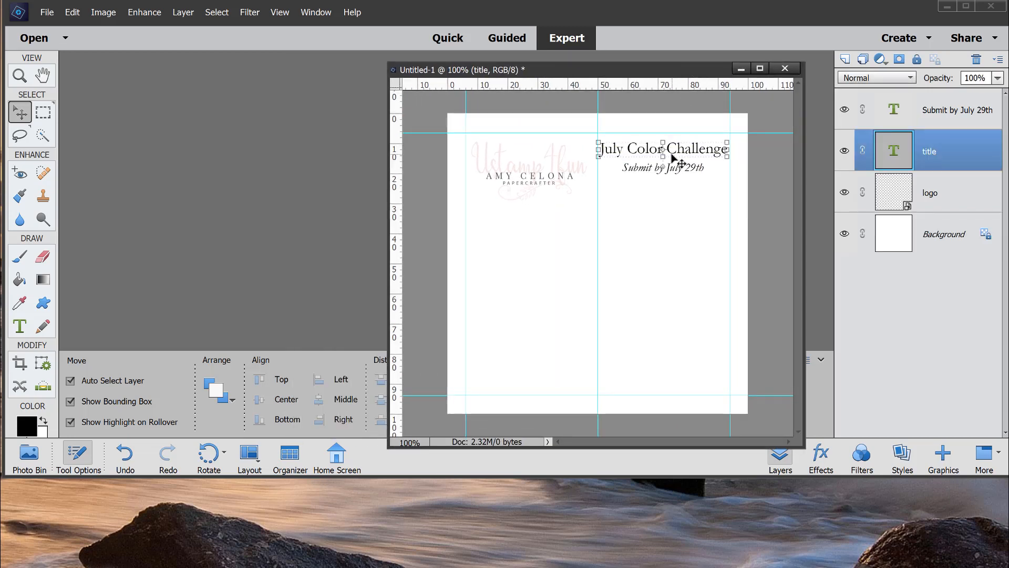
{"action": "left_click_drag", "start_coordinate": [673, 155], "coordinate": [678, 156]}
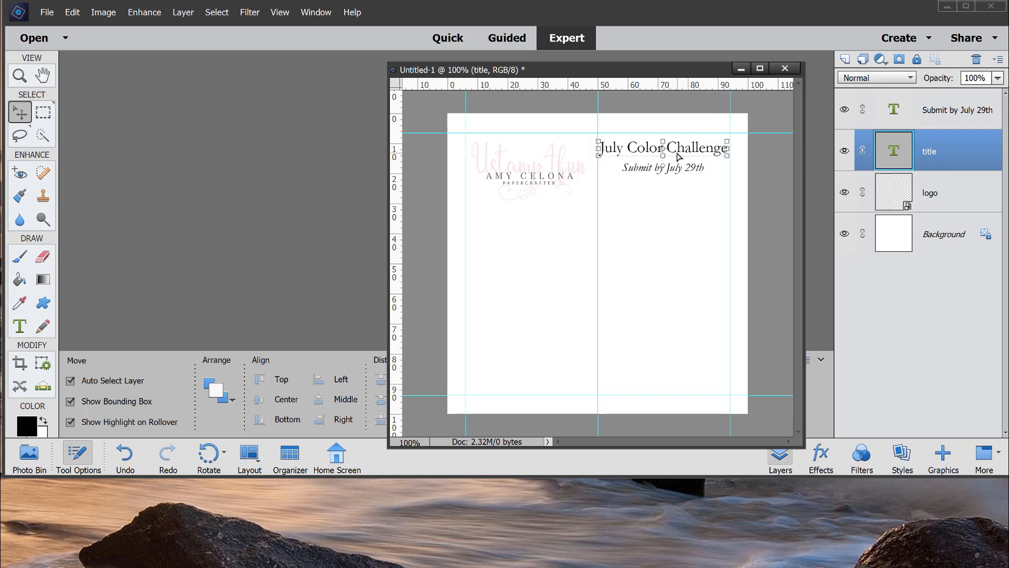
{"action": "left_click", "coordinate": [683, 192]}
{"action": "left_click_drag", "start_coordinate": [685, 174], "coordinate": [685, 181]}
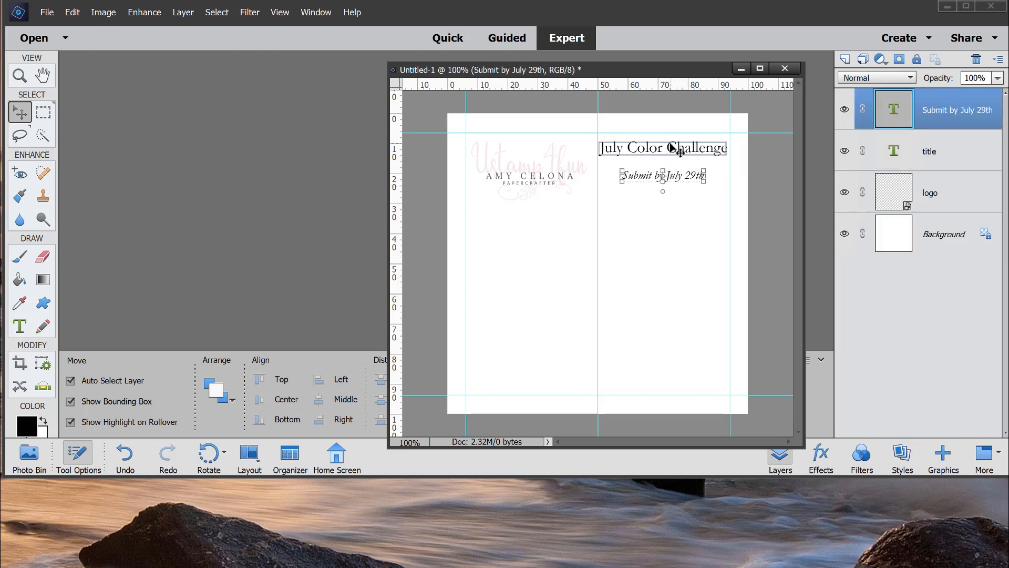
{"action": "left_click_drag", "start_coordinate": [673, 143], "coordinate": [682, 176]}
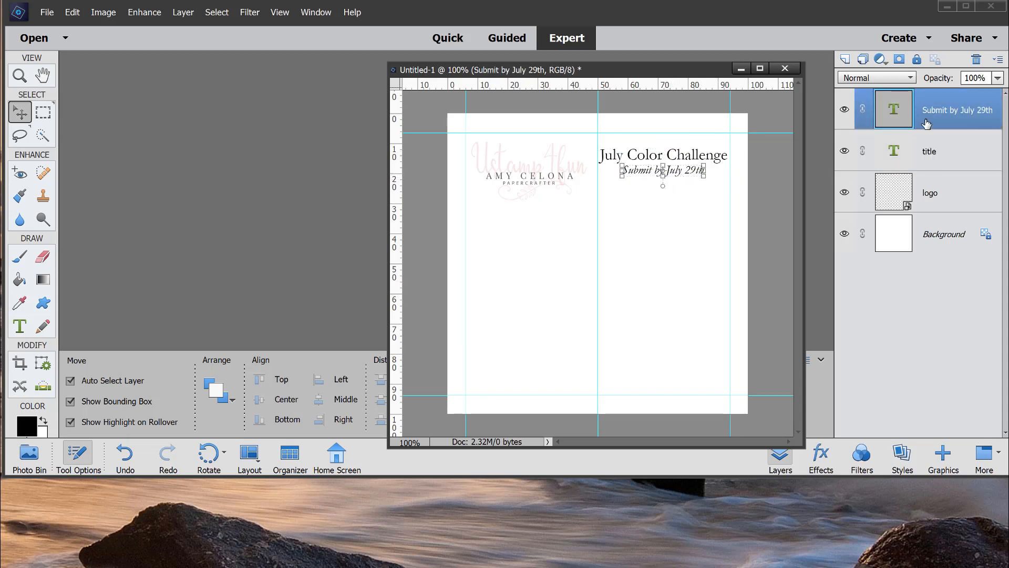
{"action": "left_click", "coordinate": [705, 259]}
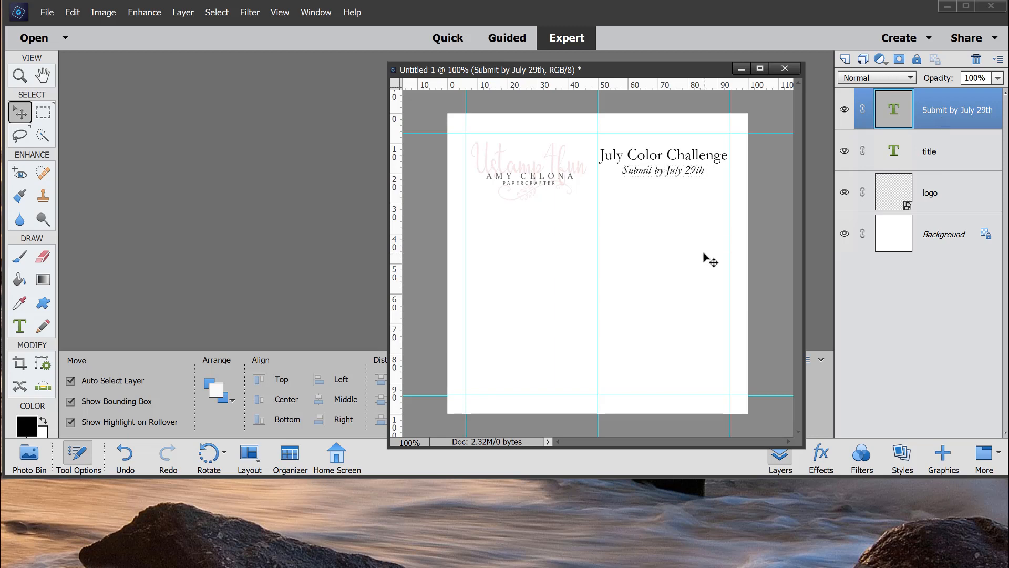
Nudge the "Submit by July 29th" line down six increments to widen the gap beneath the title, and select the title text
{"action": "left_click", "coordinate": [669, 175]}
{"action": "key", "text": "Down"}
{"action": "key", "text": "Down"}
{"action": "key", "text": "Down"}
{"action": "key", "text": "Down"}
{"action": "key", "text": "Down"}
{"action": "key", "text": "Down"}
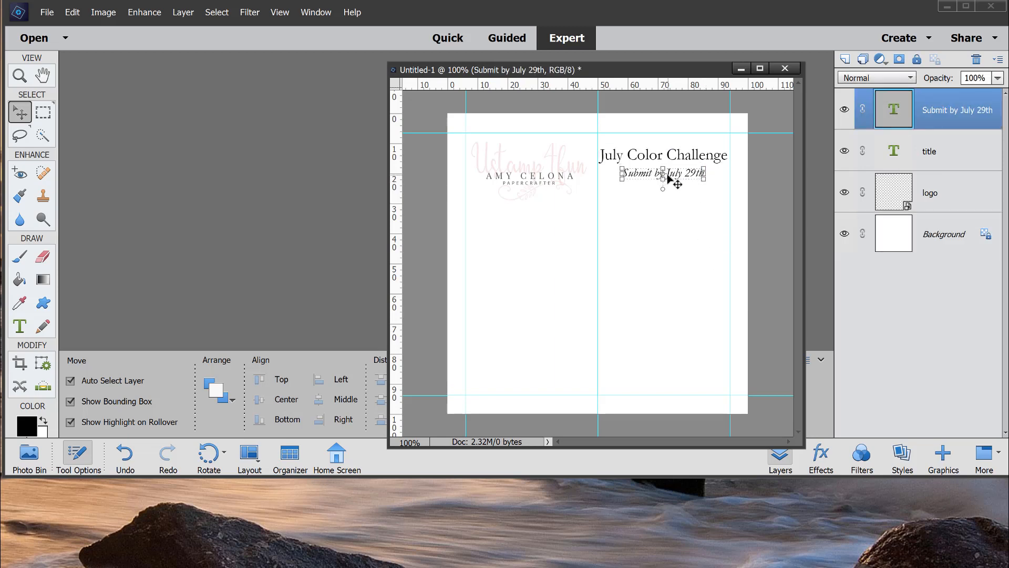
{"action": "left_click", "coordinate": [669, 155]}
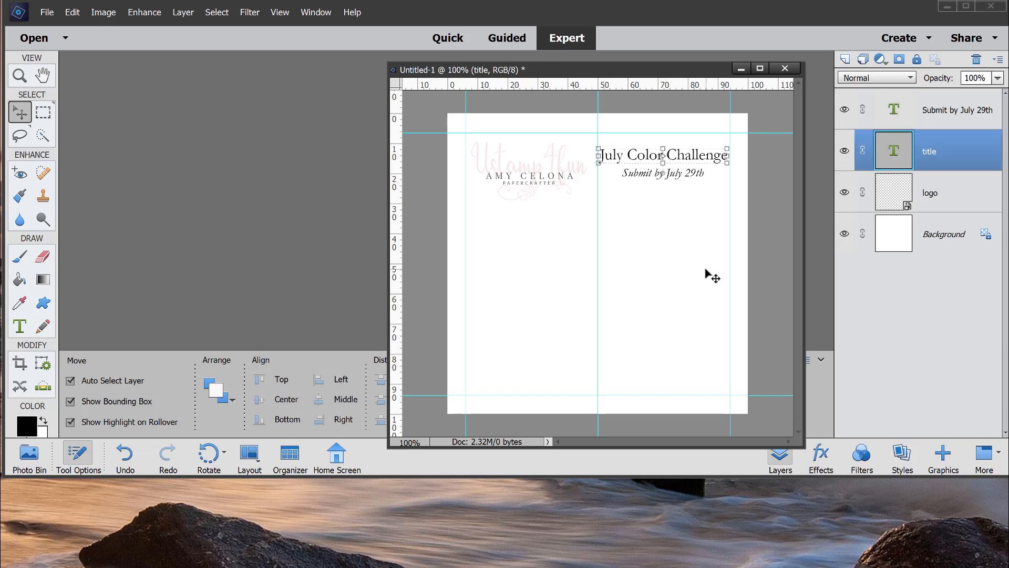
Nudge the "July Color Challenge" title down four increments, closer to the "Submit by July 29th" line, and deselect it
{"action": "key", "text": "Down"}
{"action": "key", "text": "Down"}
{"action": "key", "text": "Down"}
{"action": "key", "text": "Down"}
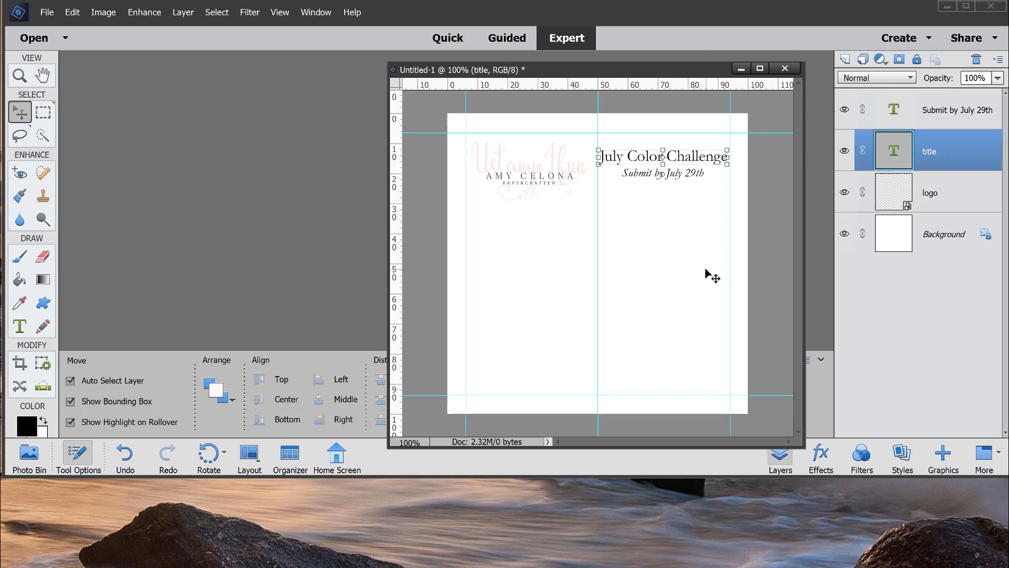
{"action": "left_click", "coordinate": [685, 352]}
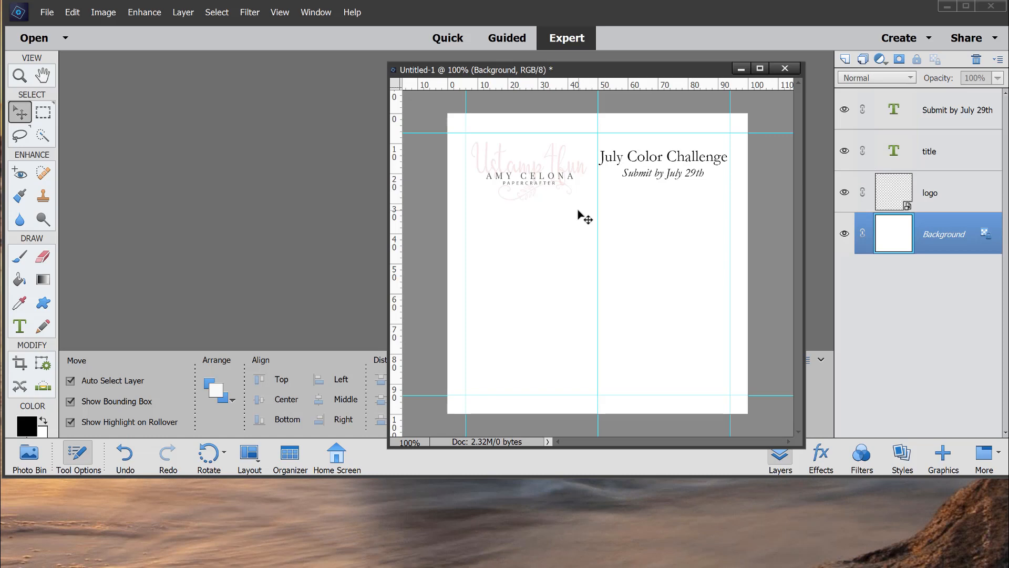
{"action": "left_click", "coordinate": [292, 13]}
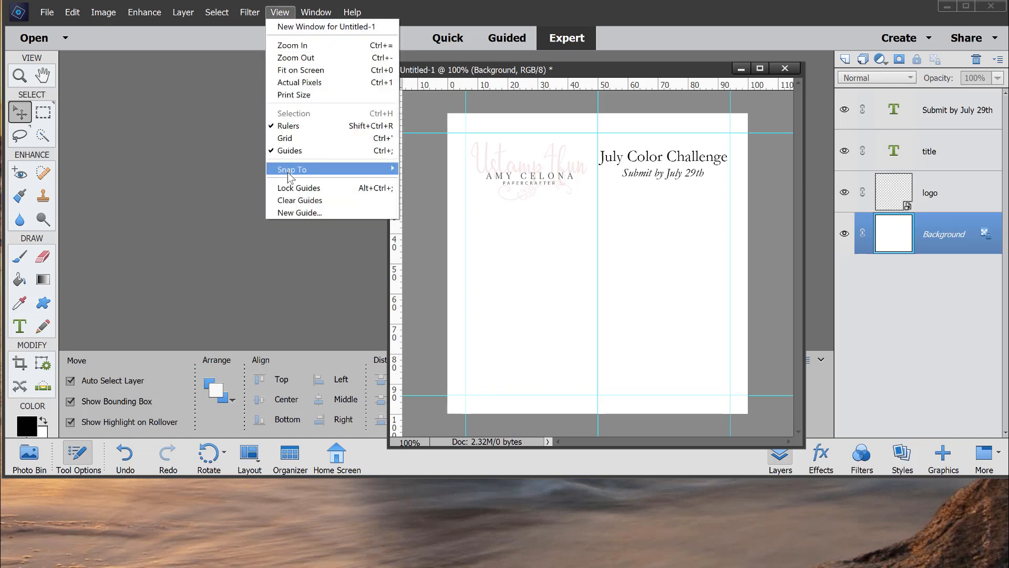
{"action": "mouse_move", "coordinate": [289, 175]}
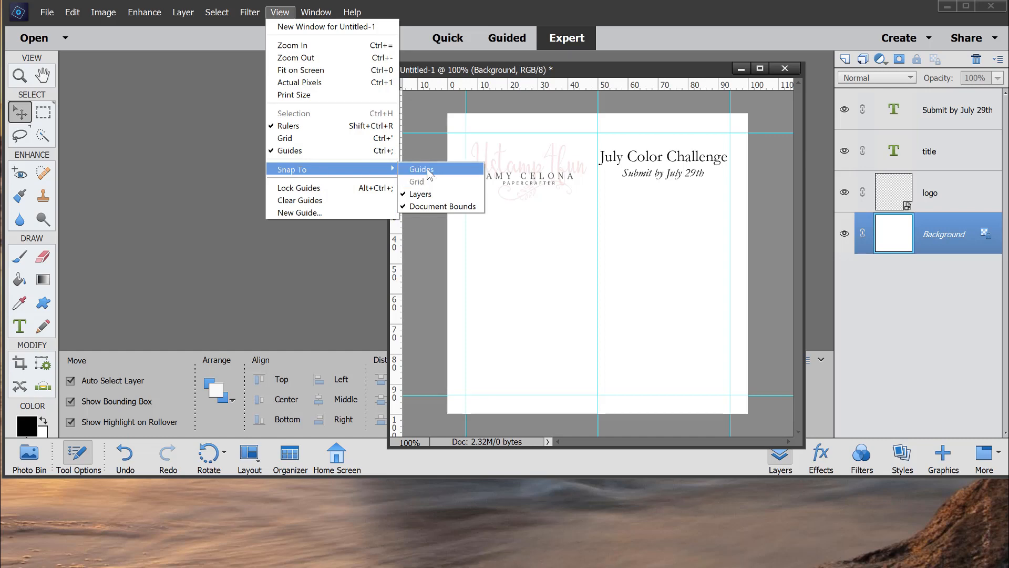
{"action": "left_click", "coordinate": [718, 243]}
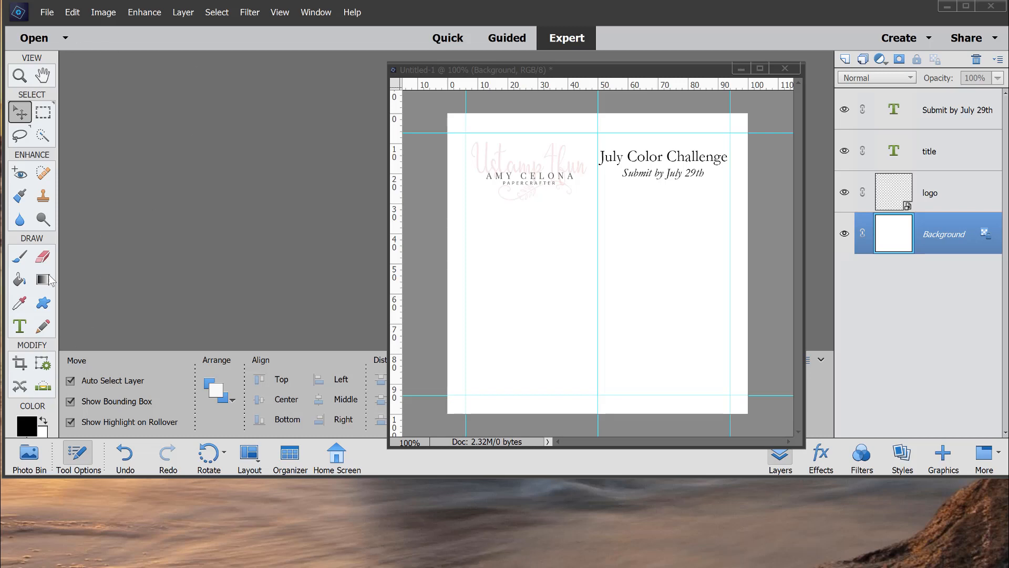
Draw a black rectangle below the logo, from the left margin guide down to the bottom guide, about 54% wide and 62% tall
{"action": "left_click", "coordinate": [46, 304]}
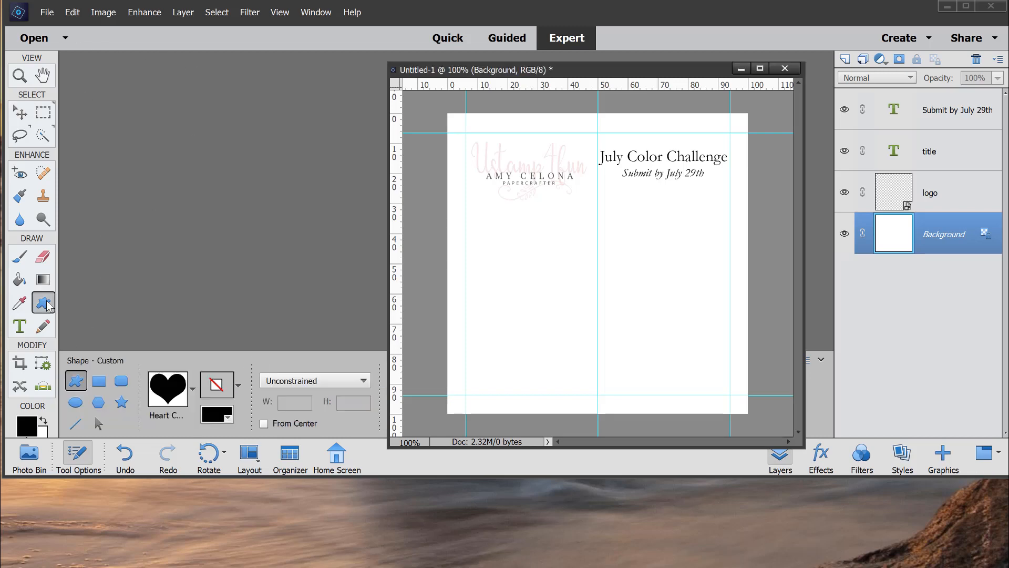
{"action": "left_click", "coordinate": [103, 386]}
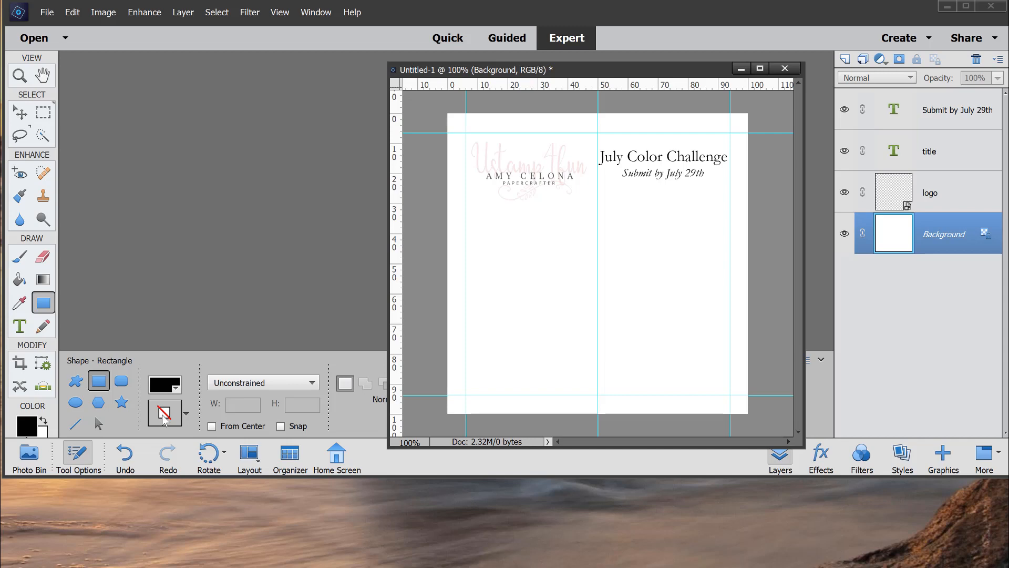
{"action": "left_click_drag", "start_coordinate": [466, 209], "coordinate": [630, 395]}
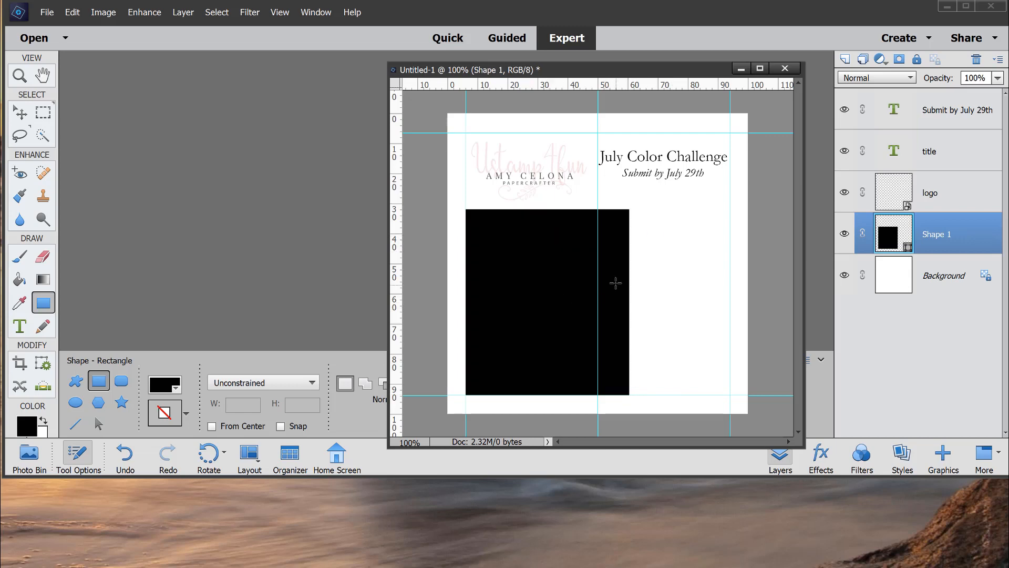
Open MagnoliaLaneSuite.jpg from the Color Challenge folder and position its window beside the challenge graphic
{"action": "left_click", "coordinate": [49, 12]}
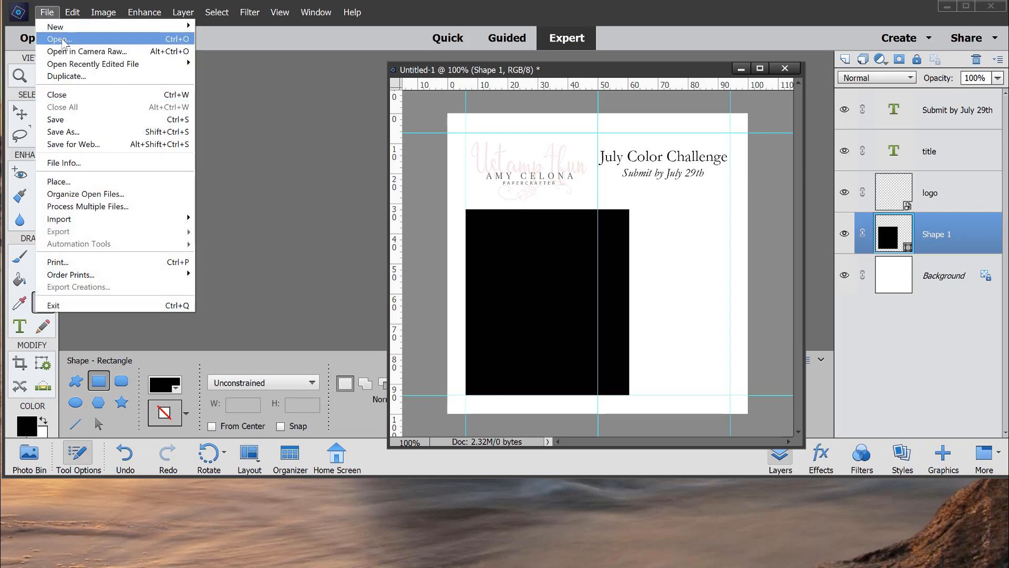
{"action": "left_click", "coordinate": [59, 39]}
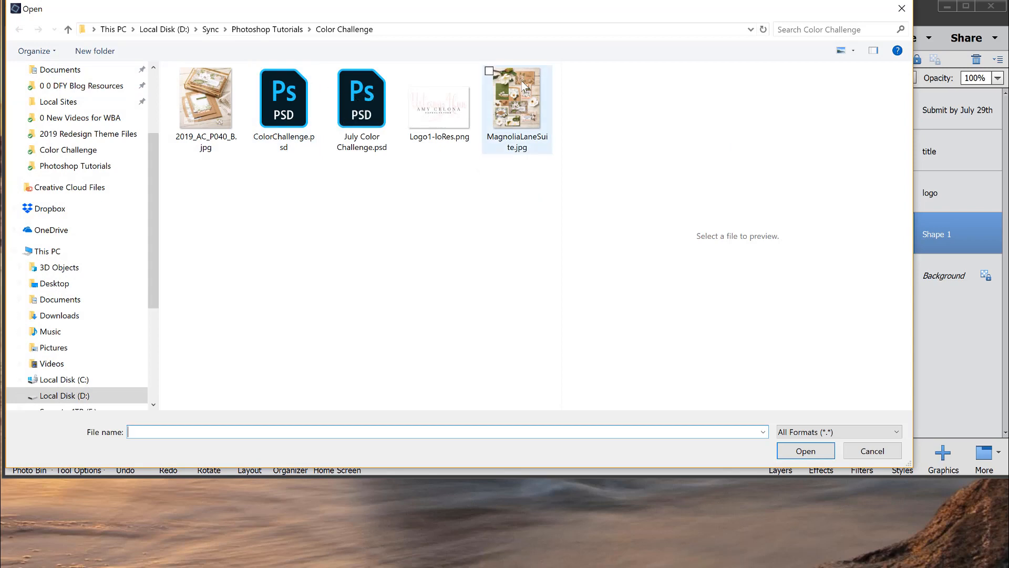
{"action": "left_click", "coordinate": [502, 87]}
{"action": "left_click", "coordinate": [800, 451]}
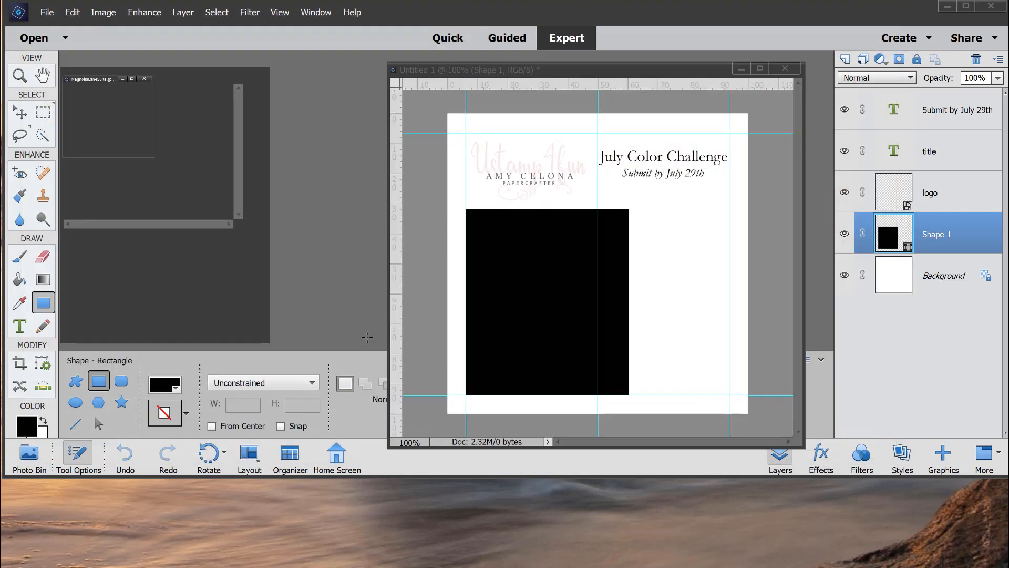
{"action": "left_click_drag", "start_coordinate": [175, 76], "coordinate": [204, 71]}
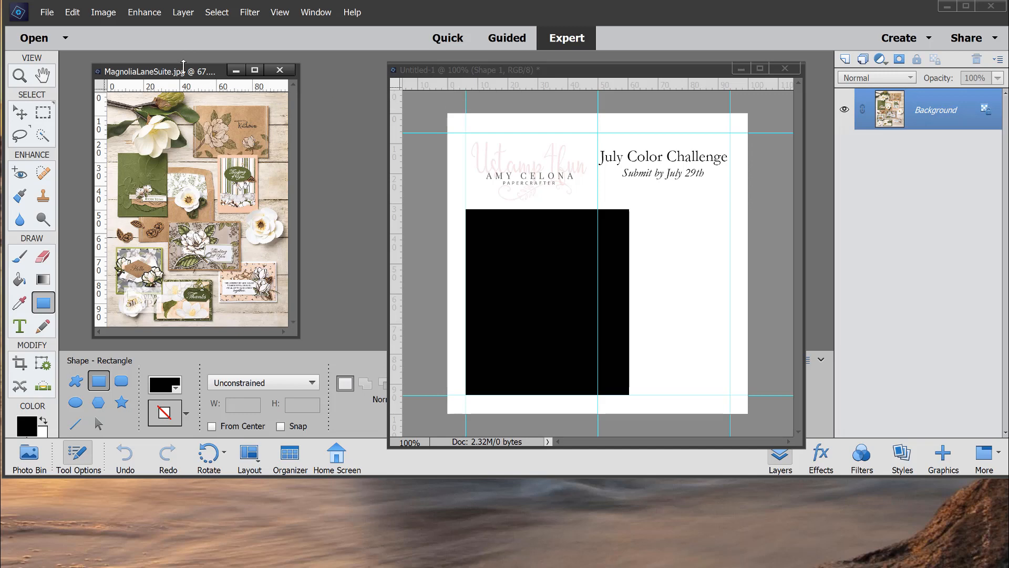
Duplicate the MagnoliaLaneSuite photo as "x", close the original, and place the copy's window beside the challenge graphic
{"action": "left_click", "coordinate": [102, 15]}
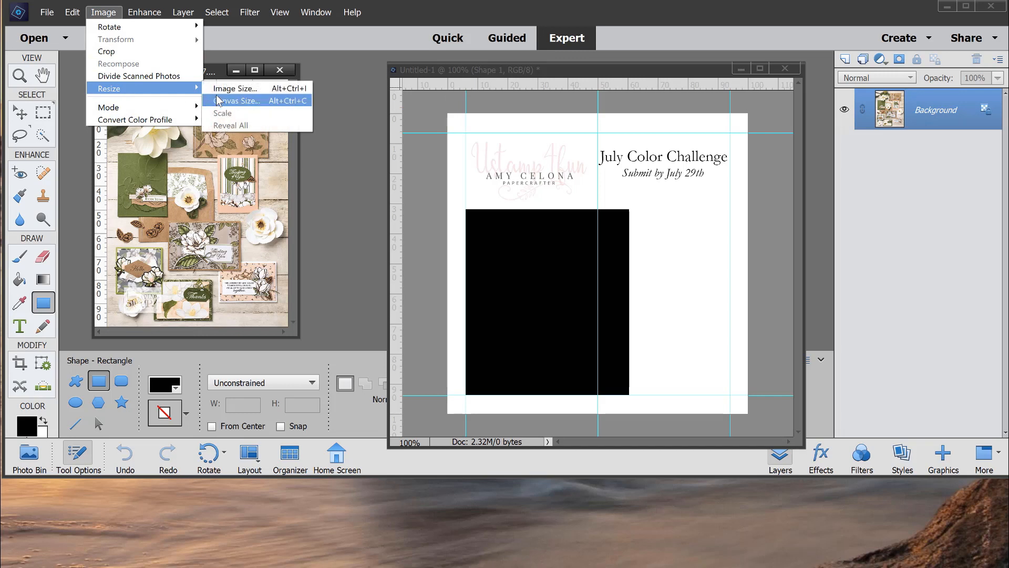
{"action": "left_click", "coordinate": [361, 68]}
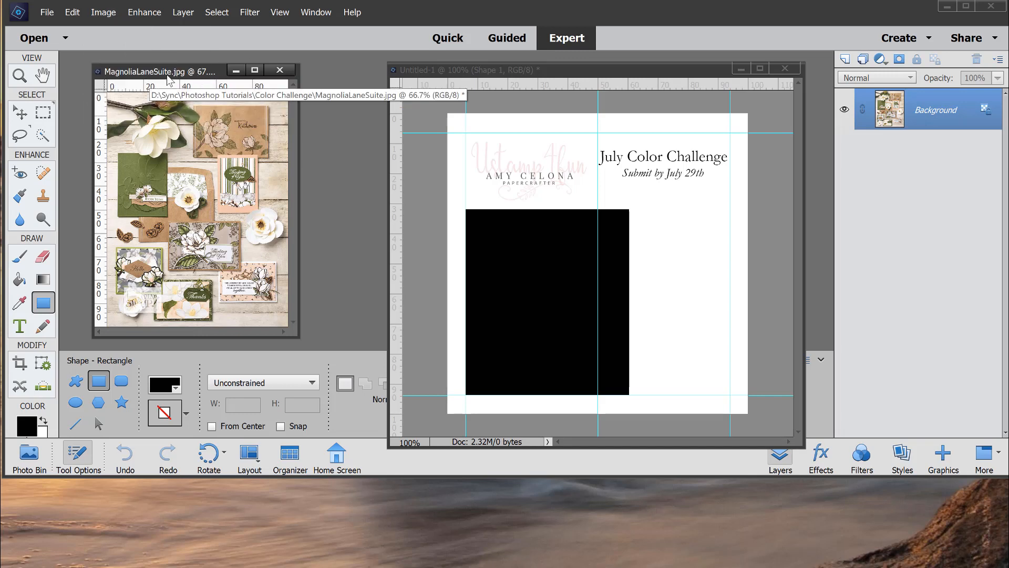
{"action": "left_click", "coordinate": [57, 15]}
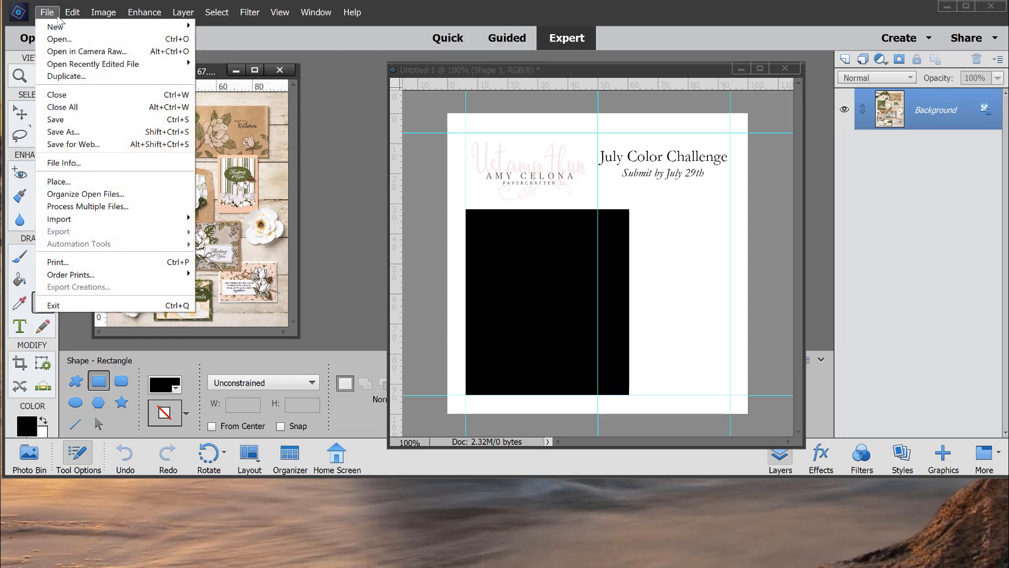
{"action": "left_click", "coordinate": [65, 76]}
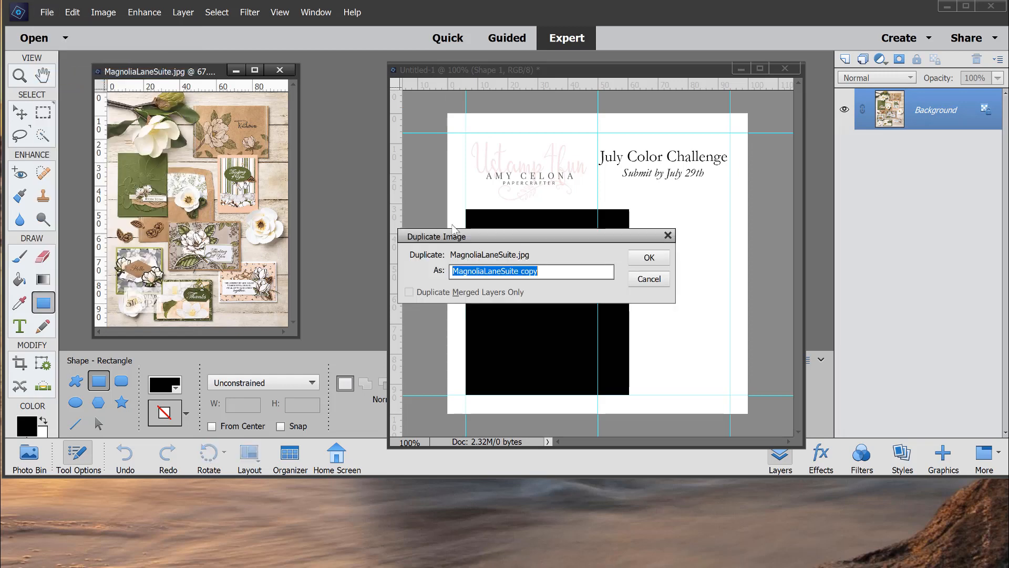
{"action": "type", "text": "x"}
{"action": "left_click", "coordinate": [641, 258]}
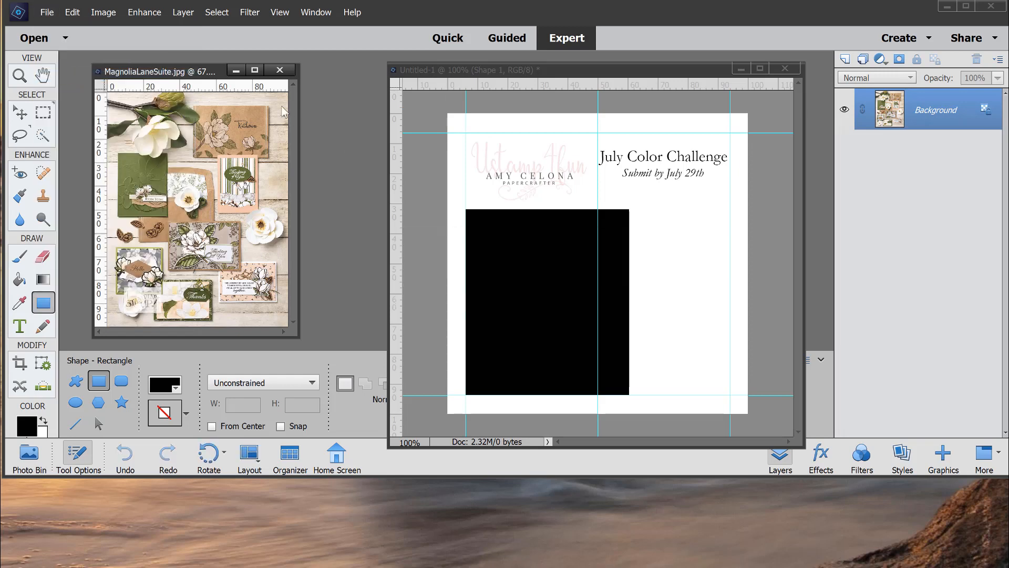
{"action": "left_click", "coordinate": [282, 69]}
{"action": "left_click", "coordinate": [283, 69]}
{"action": "left_click_drag", "start_coordinate": [164, 87], "coordinate": [182, 76]}
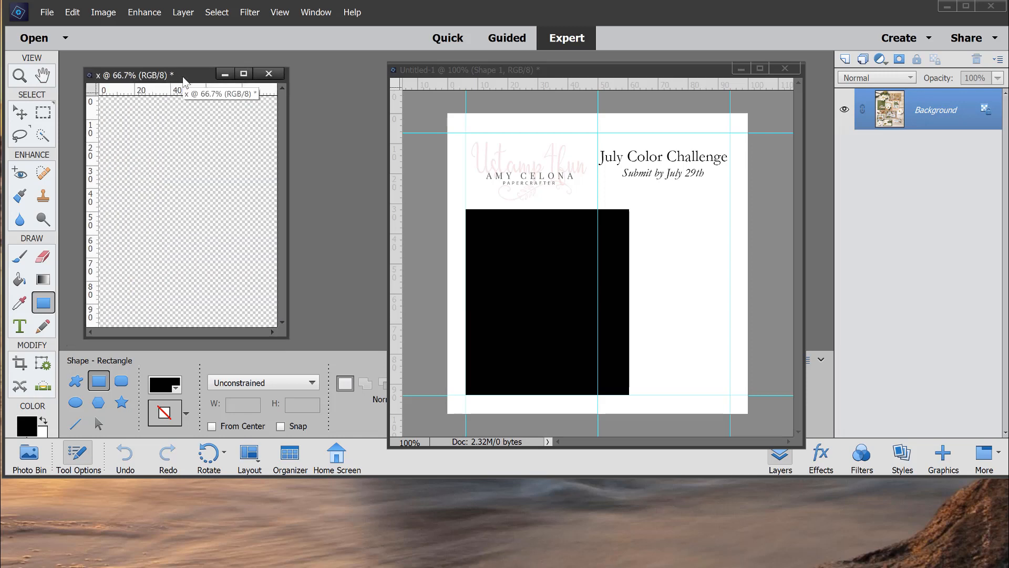
{"action": "key", "text": "ctrl+v"}
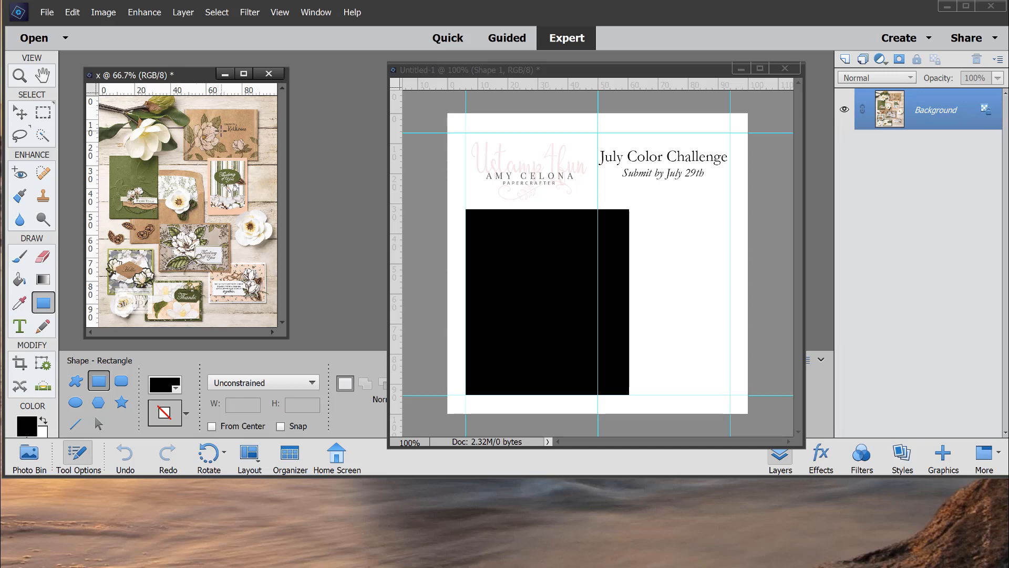
Resize the copied photo to 600 pixels wide, with resampling on and proportions constrained
{"action": "left_click", "coordinate": [93, 14]}
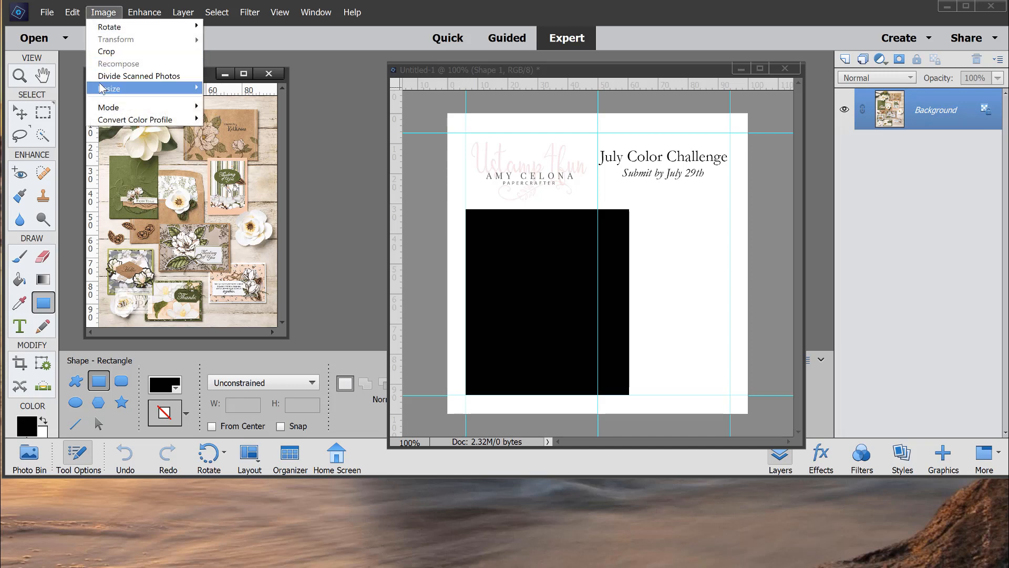
{"action": "mouse_move", "coordinate": [143, 89]}
{"action": "left_click", "coordinate": [235, 89]}
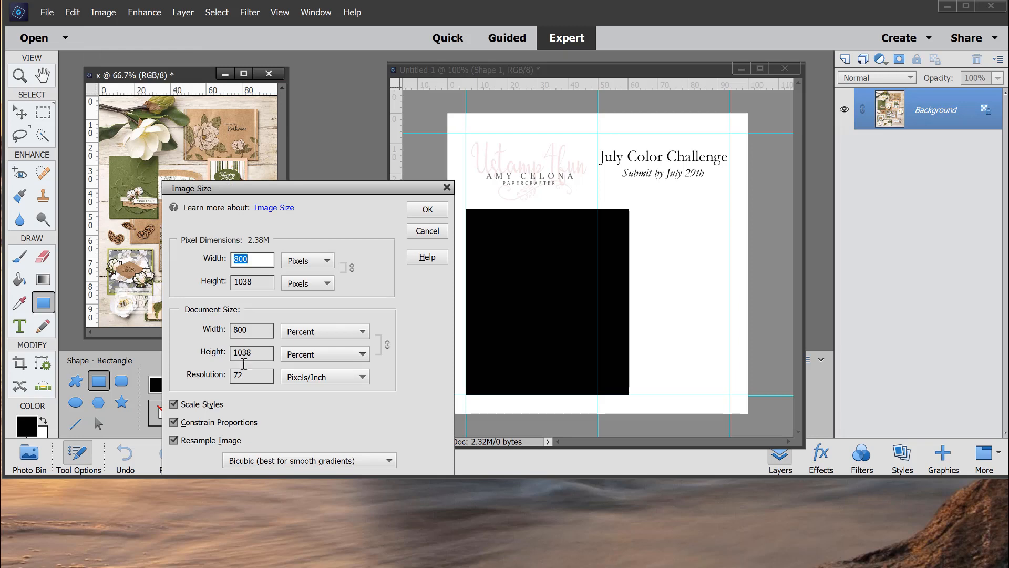
{"action": "double_click", "coordinate": [246, 375]}
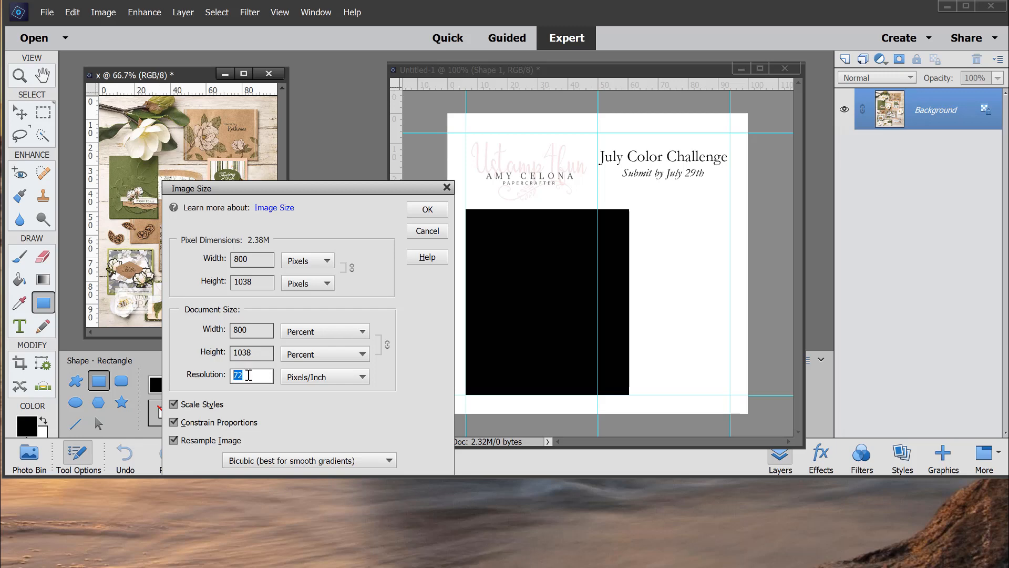
{"action": "left_click", "coordinate": [177, 441]}
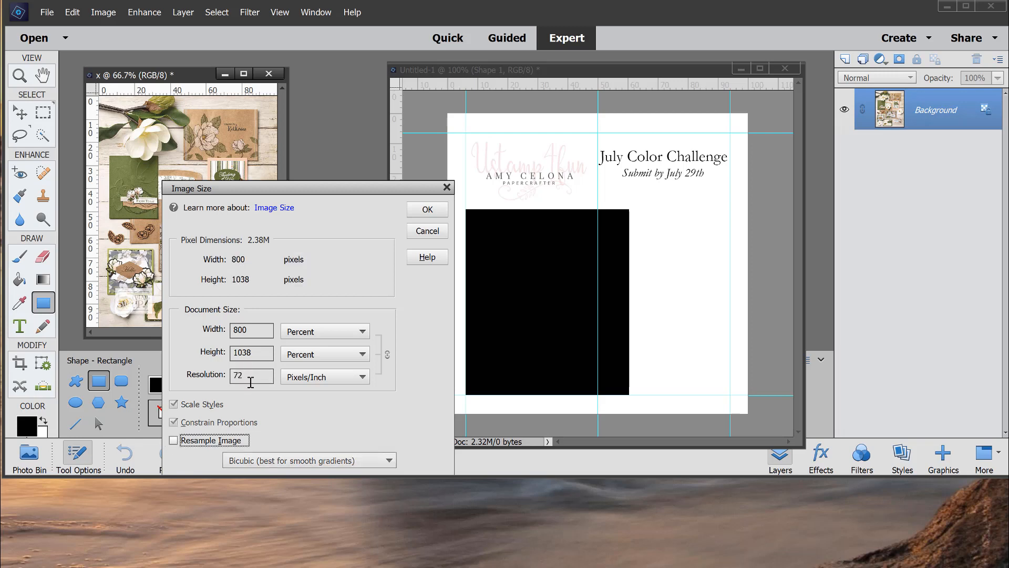
{"action": "left_click_drag", "start_coordinate": [251, 374], "coordinate": [219, 374]}
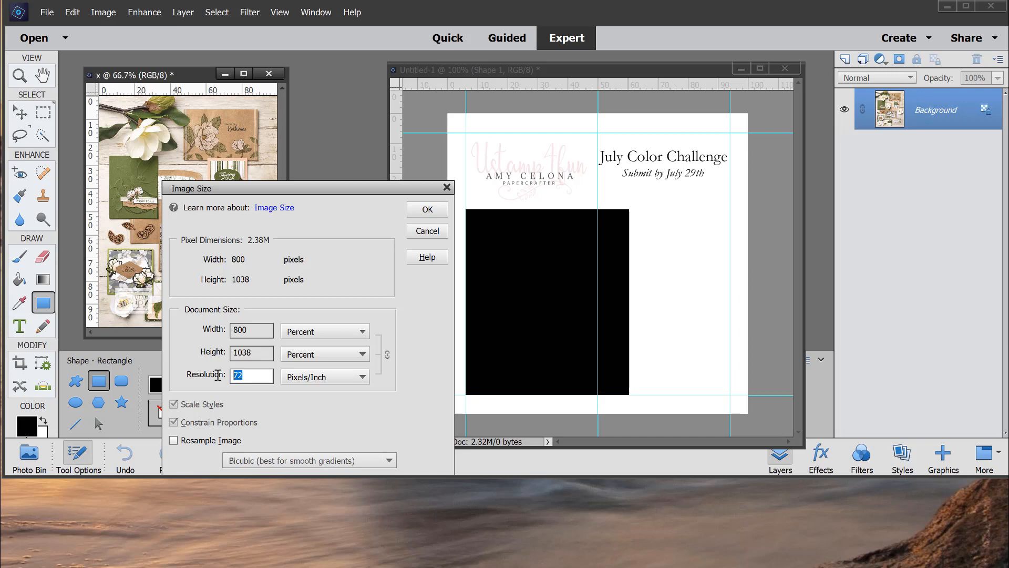
{"action": "left_click", "coordinate": [173, 441]}
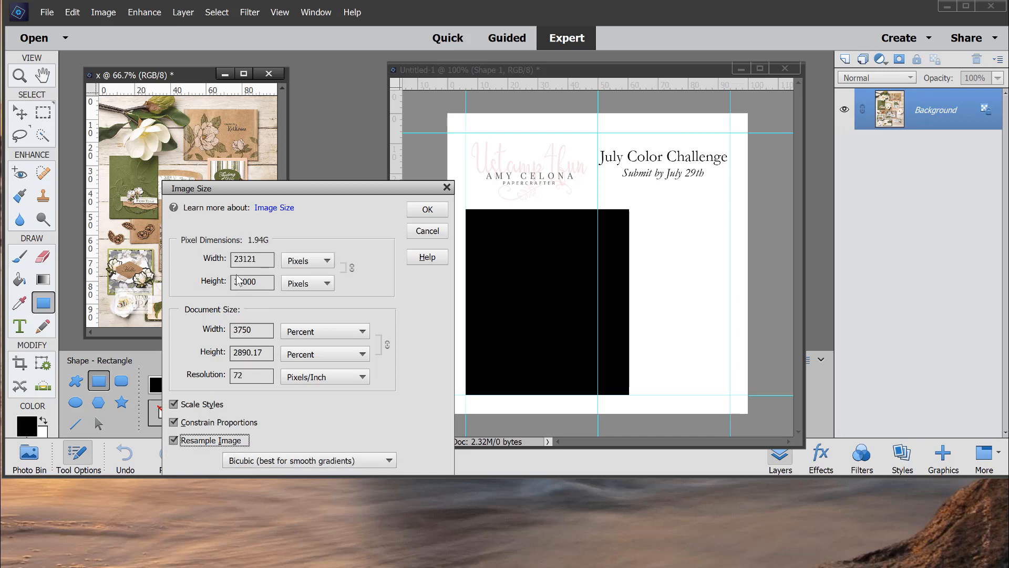
{"action": "left_click", "coordinate": [268, 258]}
{"action": "left_click_drag", "start_coordinate": [271, 259], "coordinate": [195, 261]}
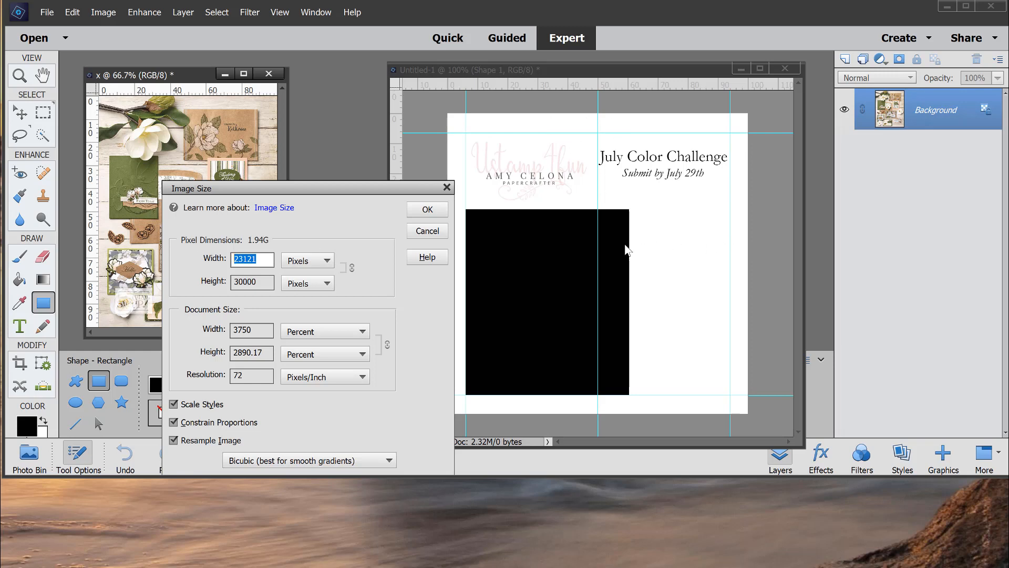
{"action": "type", "text": "600"}
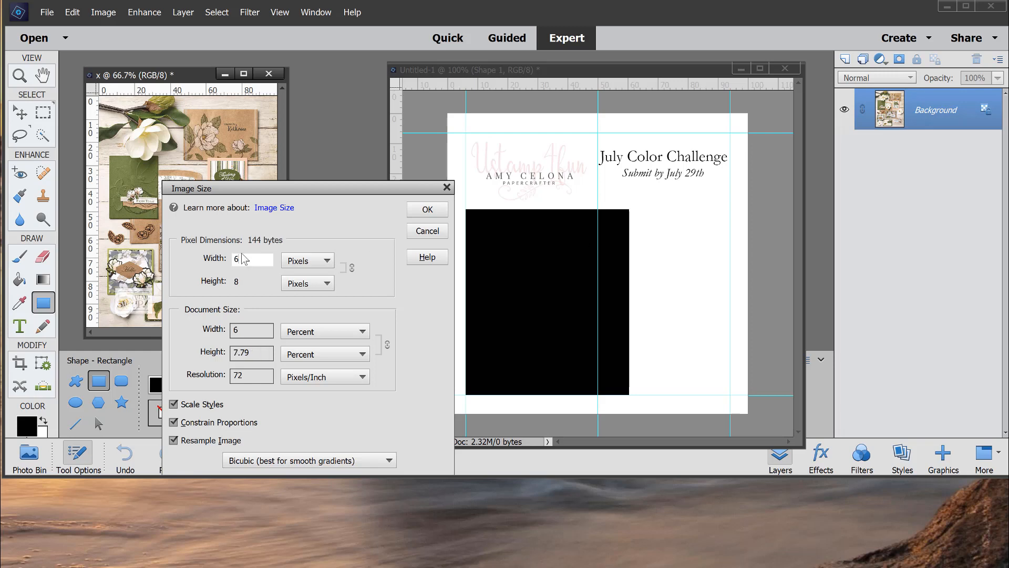
{"action": "left_click", "coordinate": [430, 213]}
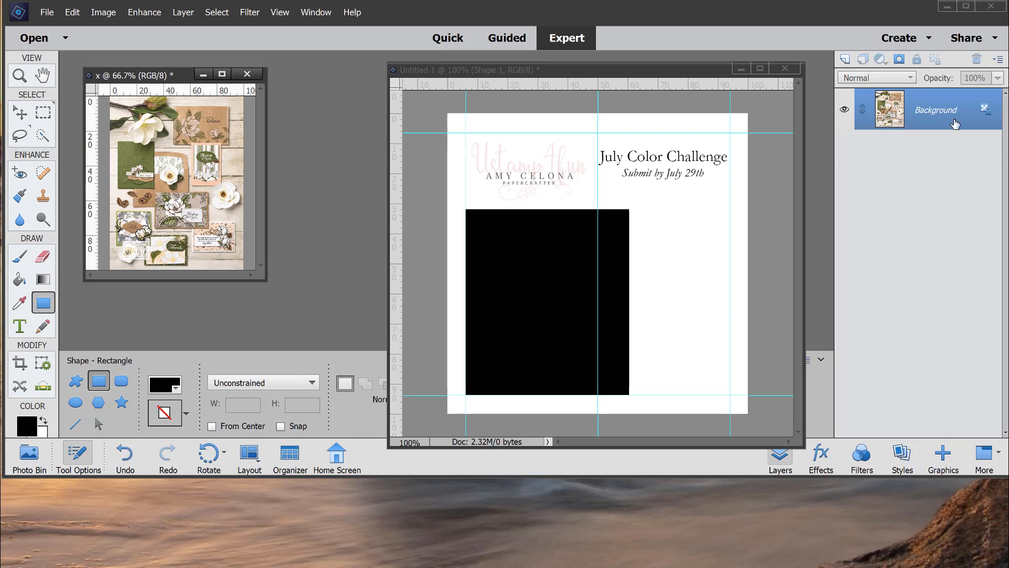
Copy the resized photo's Background layer into the challenge graphic, directly above the black rectangle's layer
{"action": "left_click", "coordinate": [771, 245]}
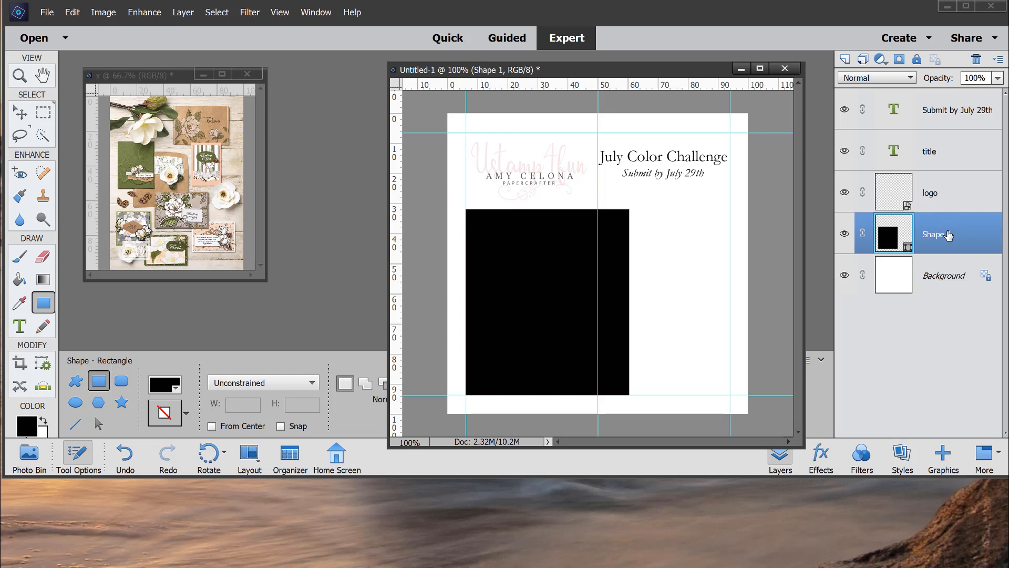
{"action": "left_click", "coordinate": [165, 74]}
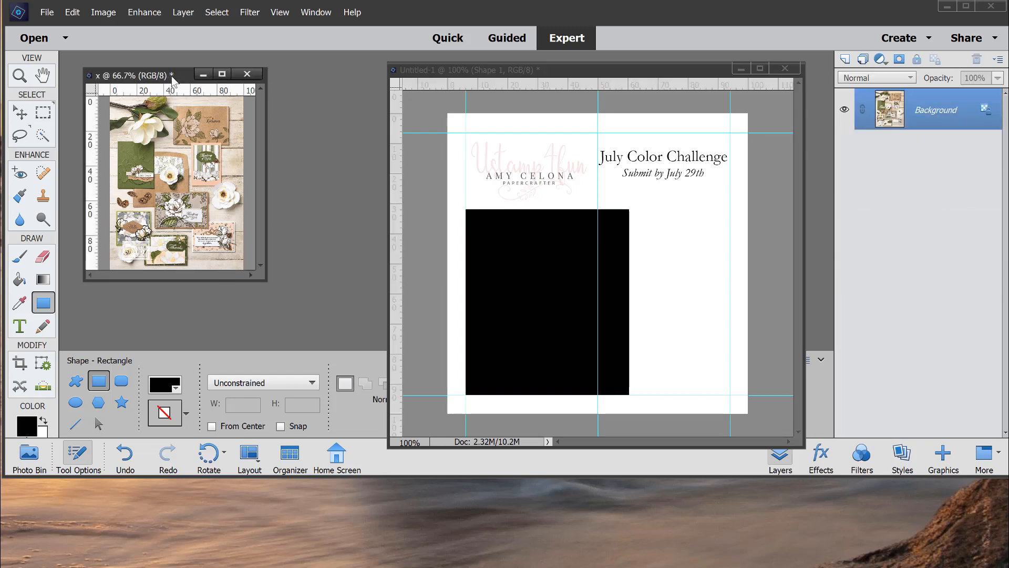
{"action": "left_click_drag", "start_coordinate": [890, 103], "coordinate": [557, 248]}
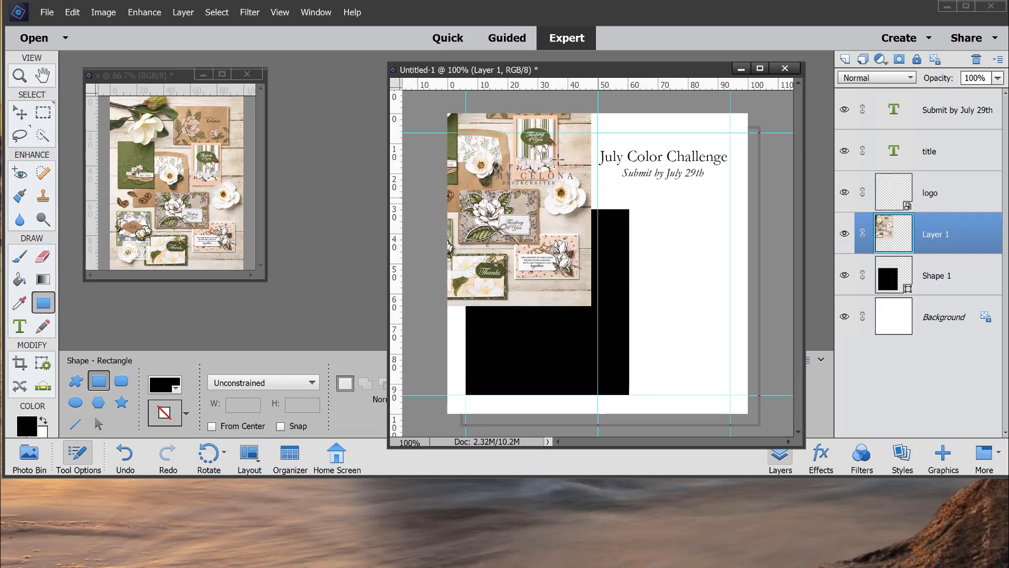
Move the photo over the black rectangle and scale it proportionally to 86%
{"action": "left_click", "coordinate": [19, 113]}
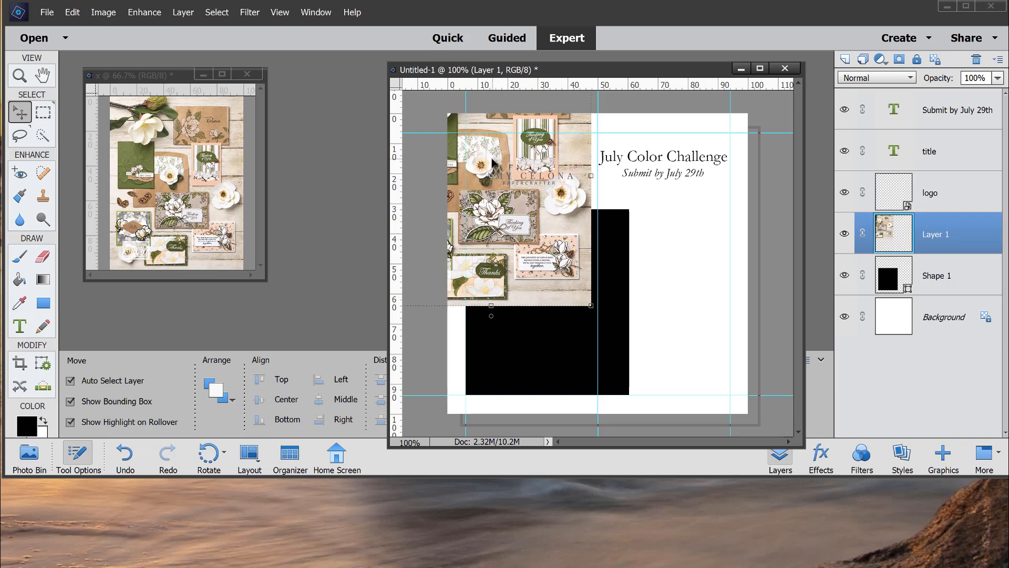
{"action": "left_click_drag", "start_coordinate": [498, 172], "coordinate": [556, 270]}
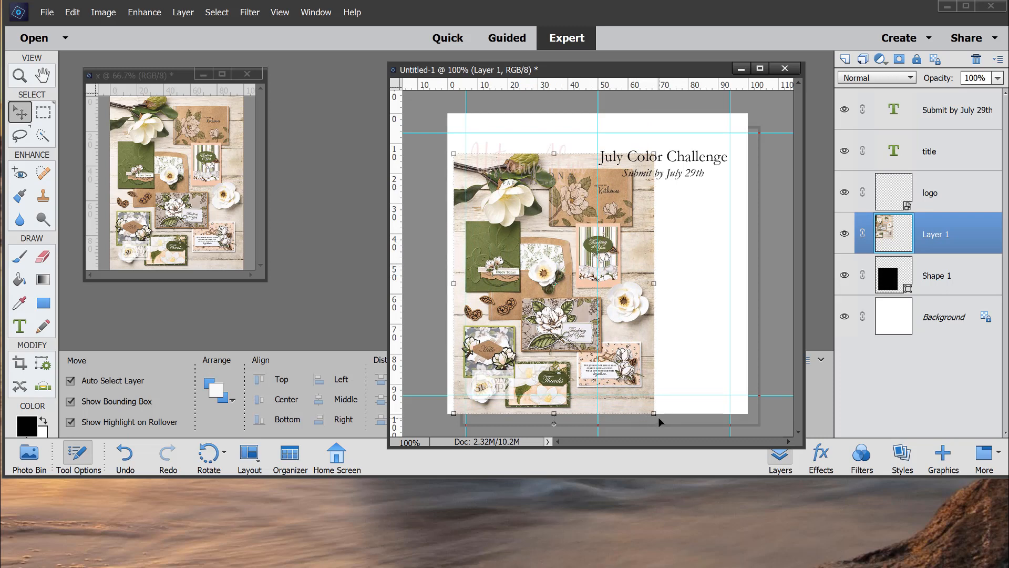
{"action": "left_click_drag", "start_coordinate": [653, 412], "coordinate": [600, 392]}
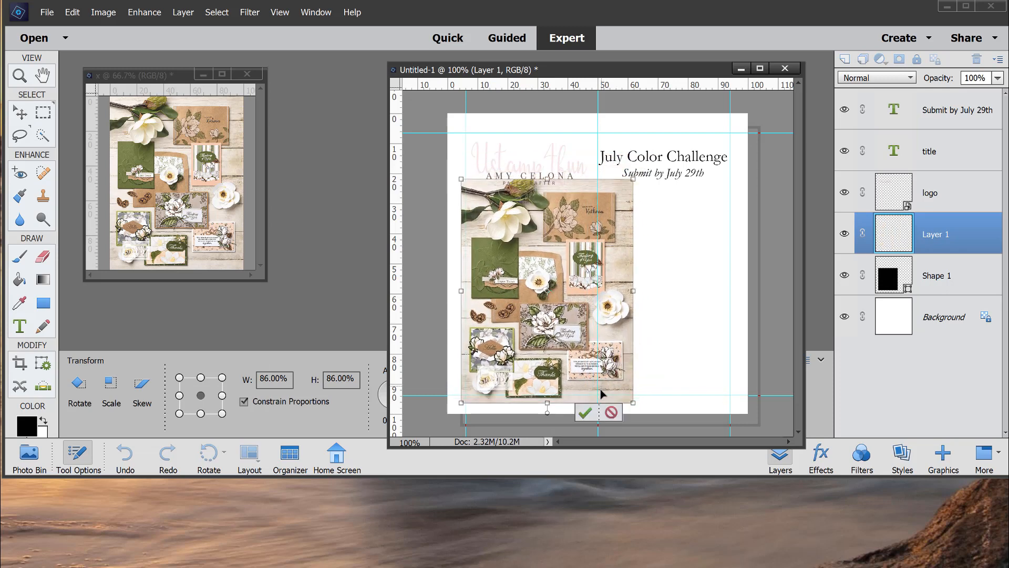
{"action": "left_click", "coordinate": [584, 411]}
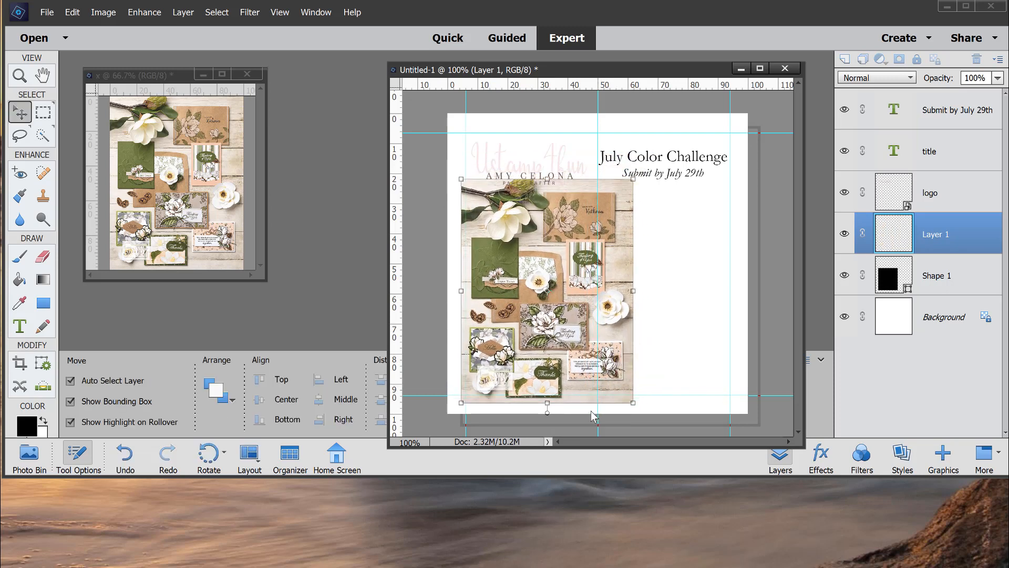
Clip the photo layer to the black rectangle beneath it with a clipping mask
{"action": "right_click", "coordinate": [974, 249]}
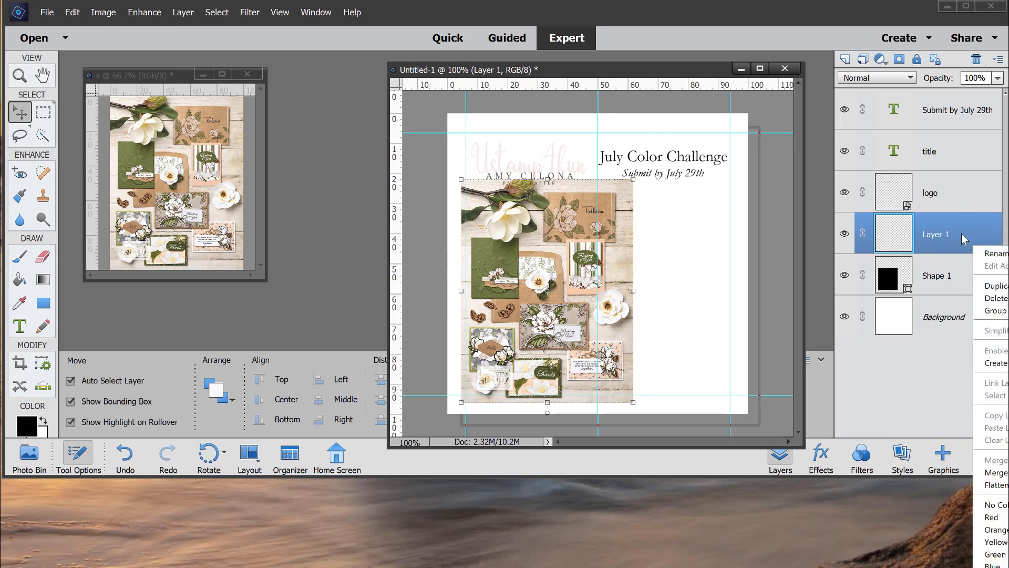
{"action": "left_click", "coordinate": [1008, 227]}
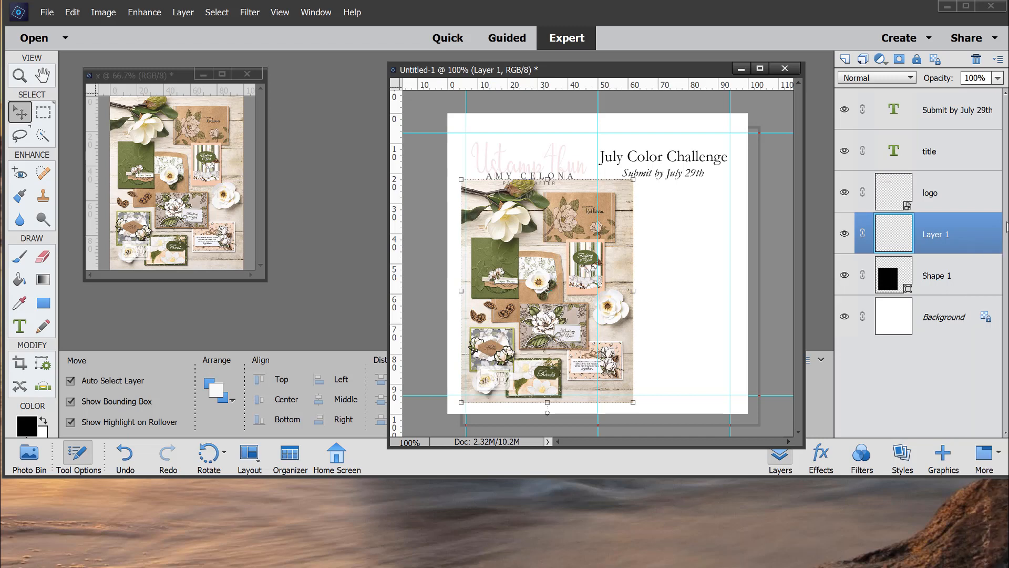
{"action": "left_click_drag", "start_coordinate": [1005, 220], "coordinate": [940, 217]}
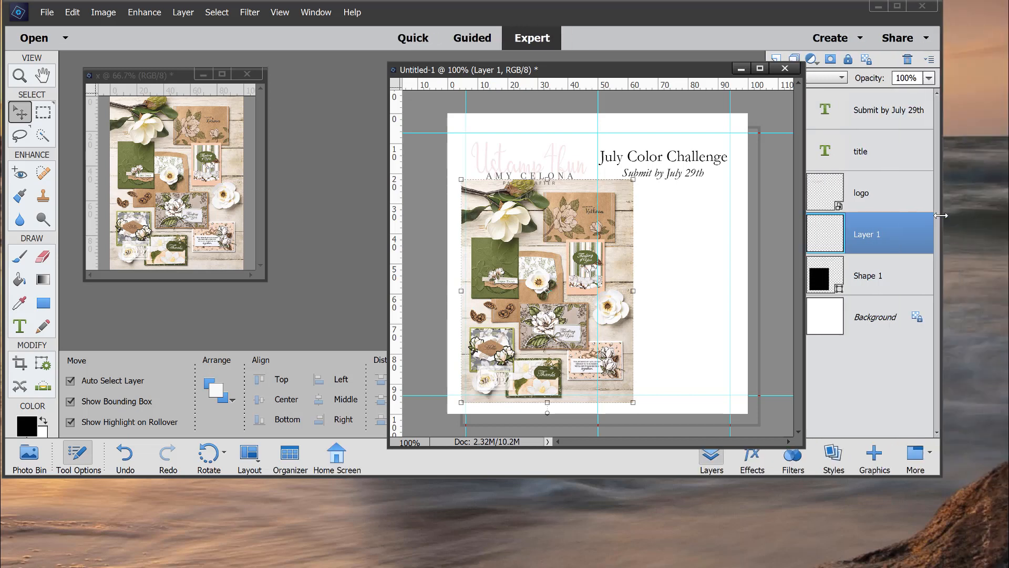
{"action": "right_click", "coordinate": [877, 240]}
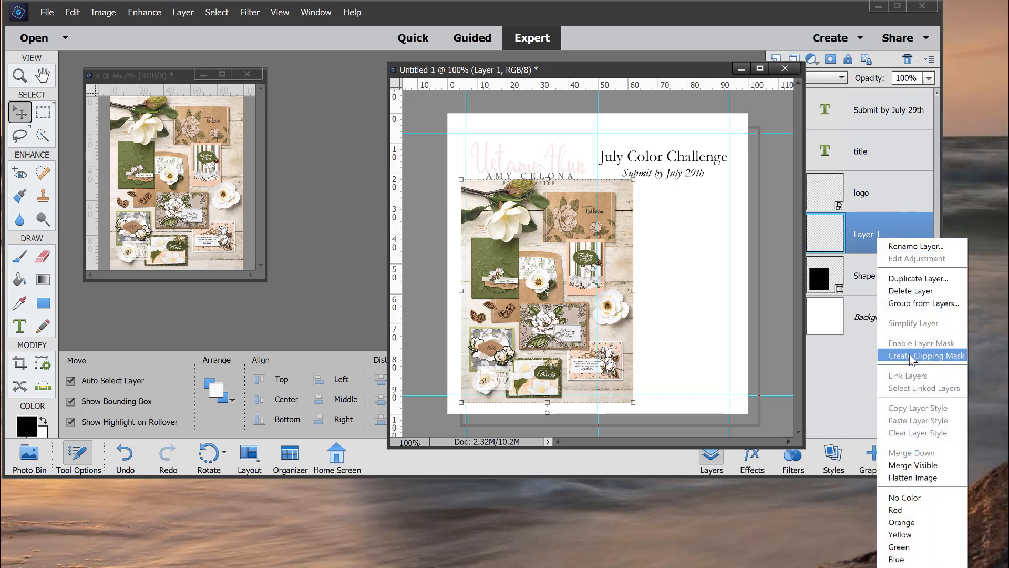
{"action": "left_click", "coordinate": [926, 355]}
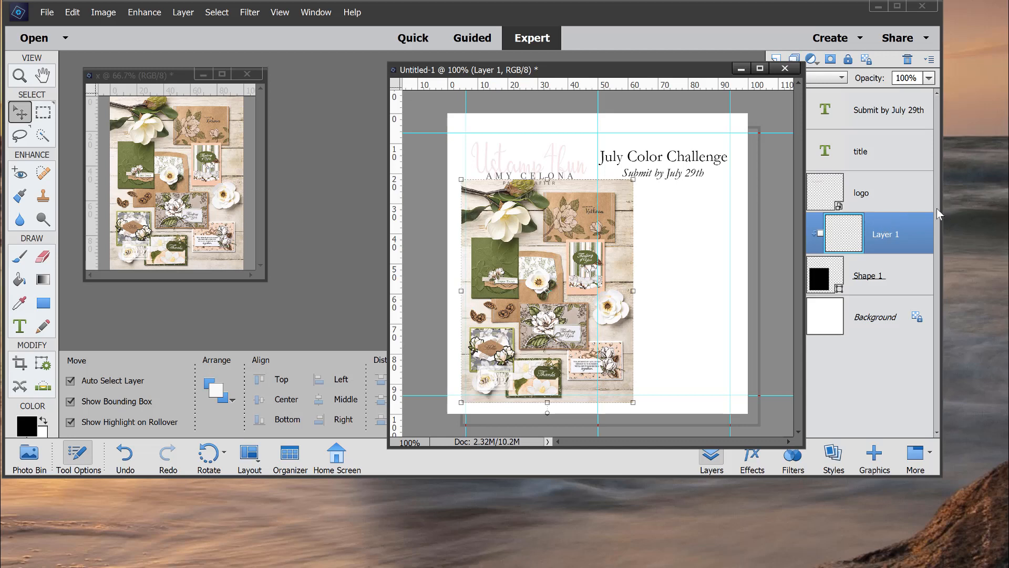
{"action": "left_click_drag", "start_coordinate": [941, 207], "coordinate": [999, 205]}
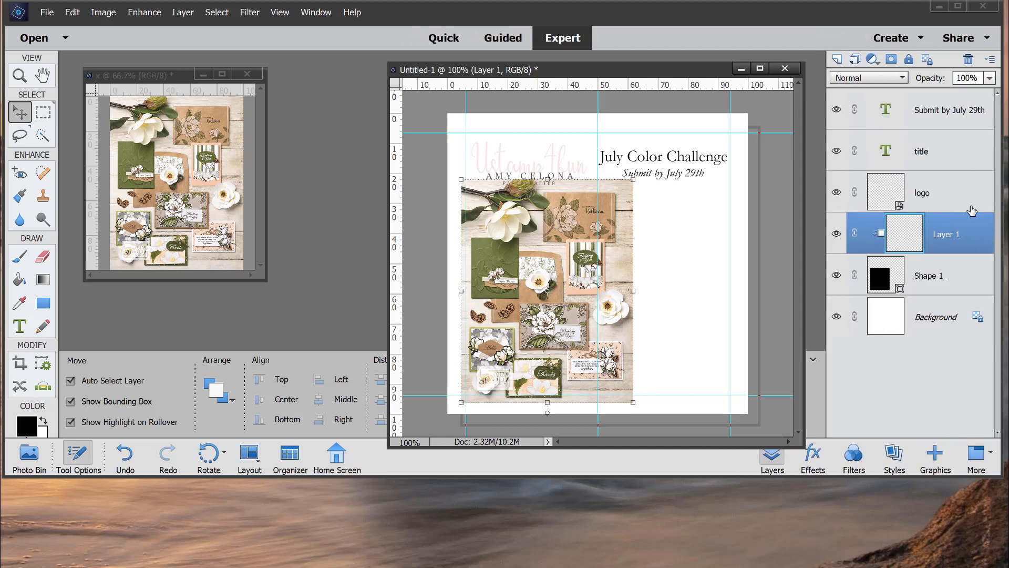
{"action": "left_click", "coordinate": [746, 221]}
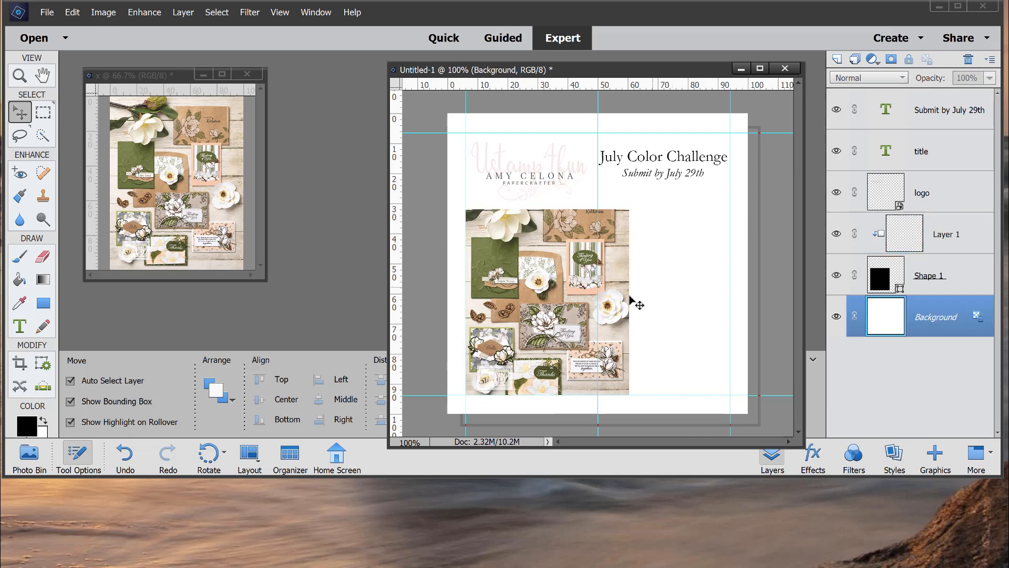
Move the clipped photo down within the rectangle so the magnolia branch shows along its upper edge
{"action": "left_click_drag", "start_coordinate": [578, 259], "coordinate": [576, 279]}
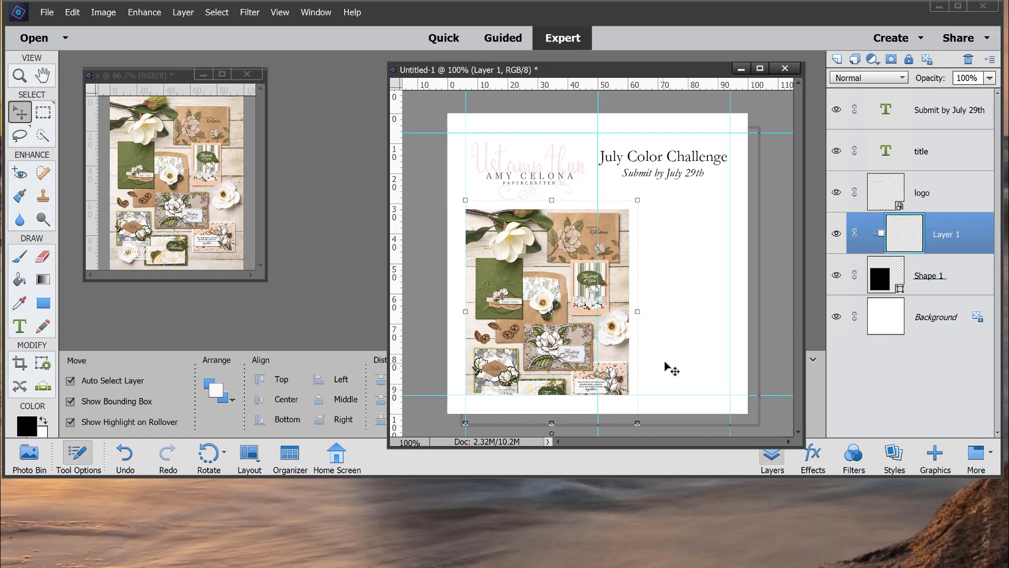
{"action": "left_click_drag", "start_coordinate": [586, 347], "coordinate": [588, 333]}
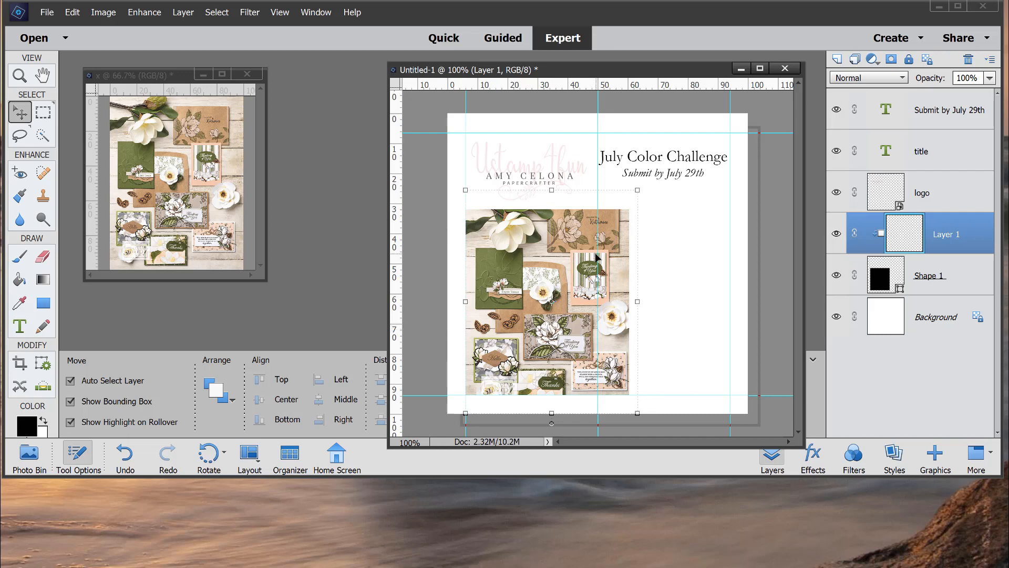
{"action": "mouse_move", "coordinate": [591, 236]}
{"action": "left_mouse_down"}
{"action": "mouse_move", "coordinate": [586, 255]}
{"action": "mouse_move", "coordinate": [592, 246]}
{"action": "left_mouse_up"}
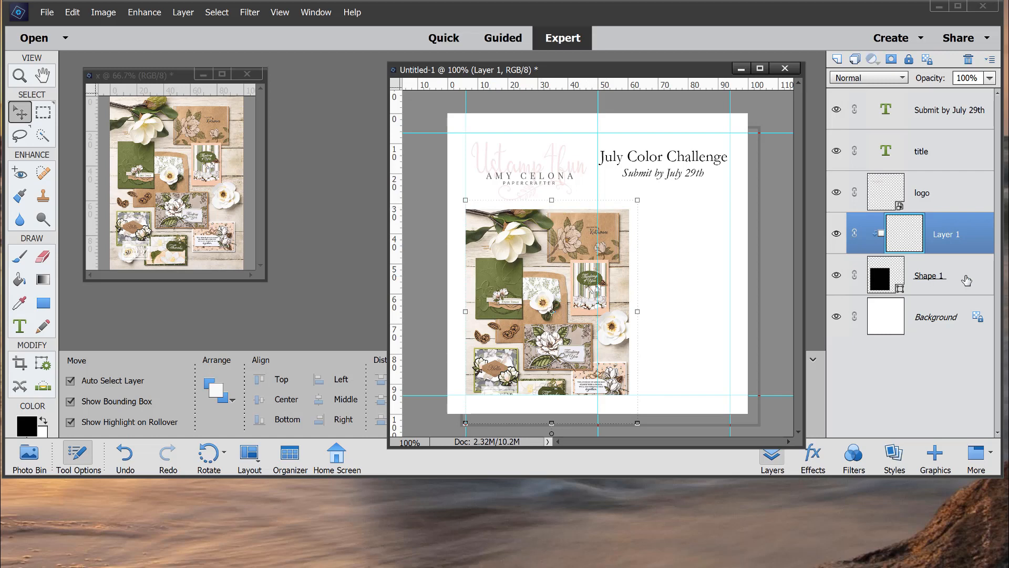
Stretch the rectangle upward from its top edge to 104.86% height, keeping its width at 100%
{"action": "left_click", "coordinate": [883, 276]}
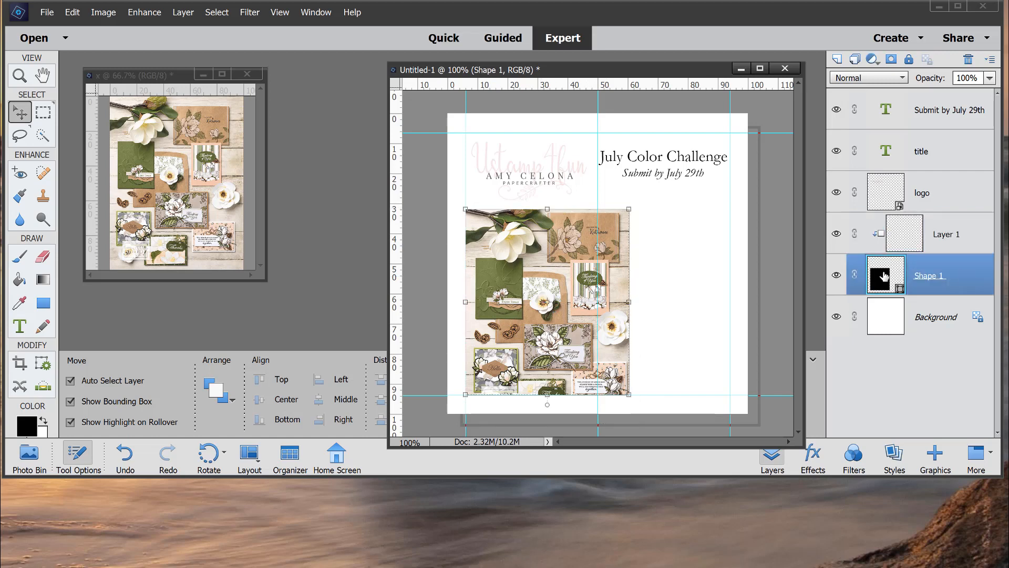
{"action": "left_click", "coordinate": [549, 209]}
{"action": "left_click_drag", "start_coordinate": [551, 209], "coordinate": [551, 201]}
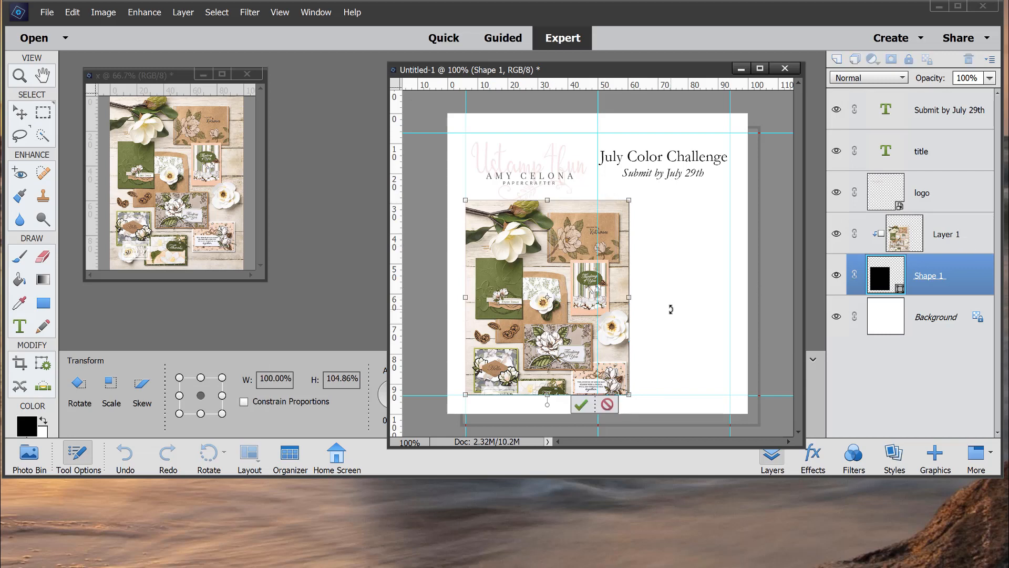
{"action": "left_click", "coordinate": [583, 405]}
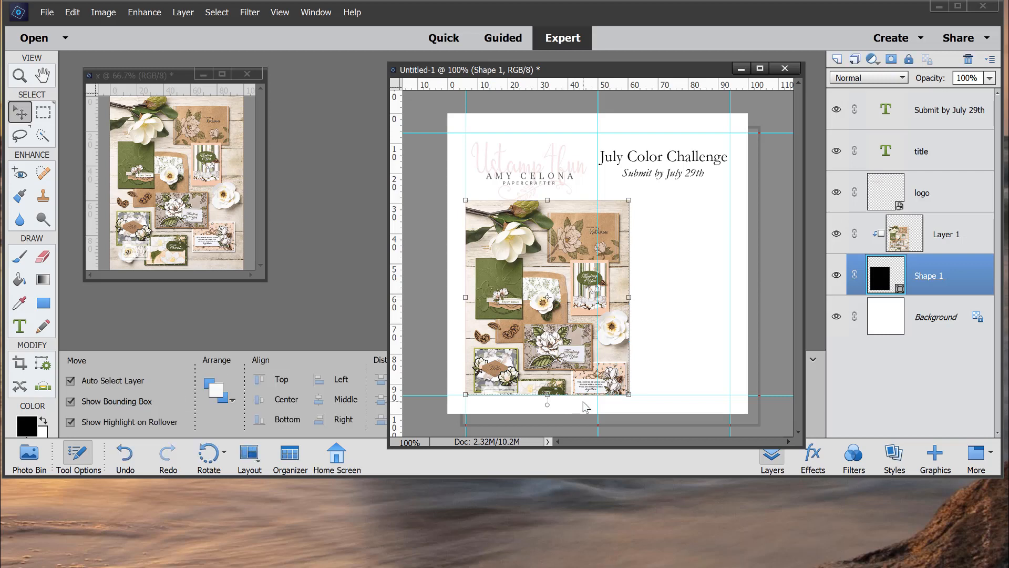
Shift the photo up inside the enlarged rectangle to show more of the lower cards
{"action": "left_click", "coordinate": [942, 235]}
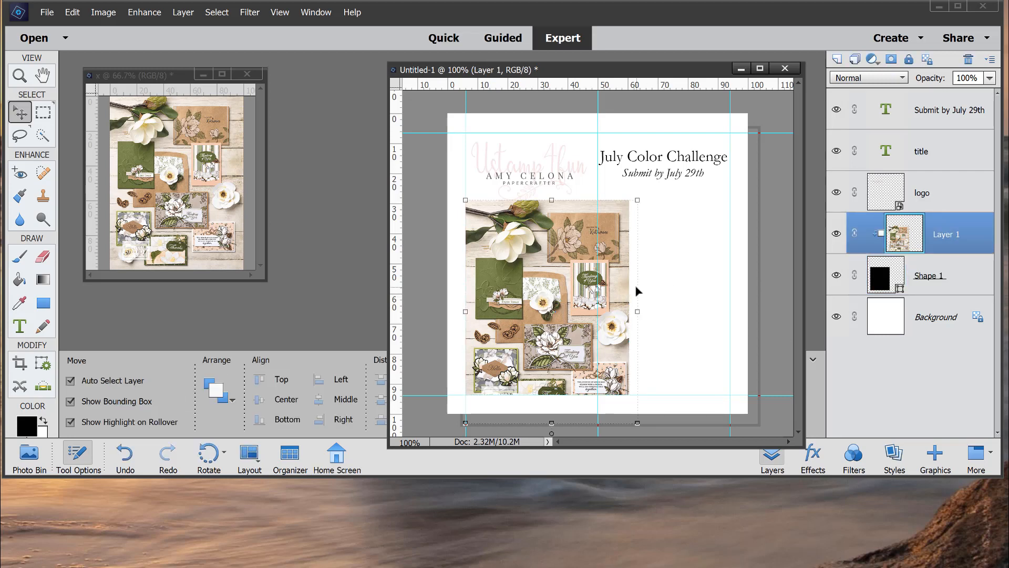
{"action": "left_click_drag", "start_coordinate": [619, 300], "coordinate": [619, 291]}
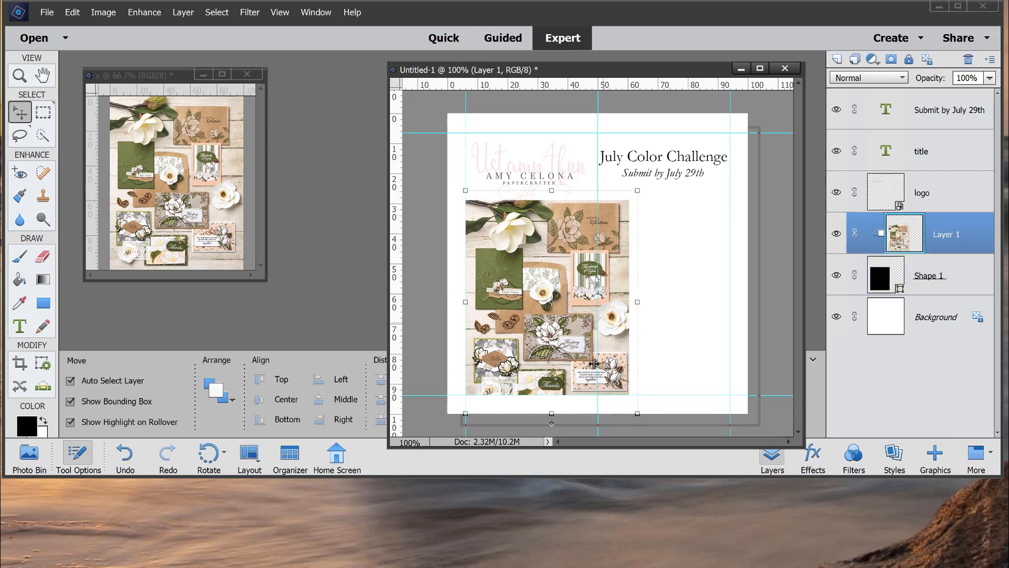
{"action": "left_click", "coordinate": [678, 300]}
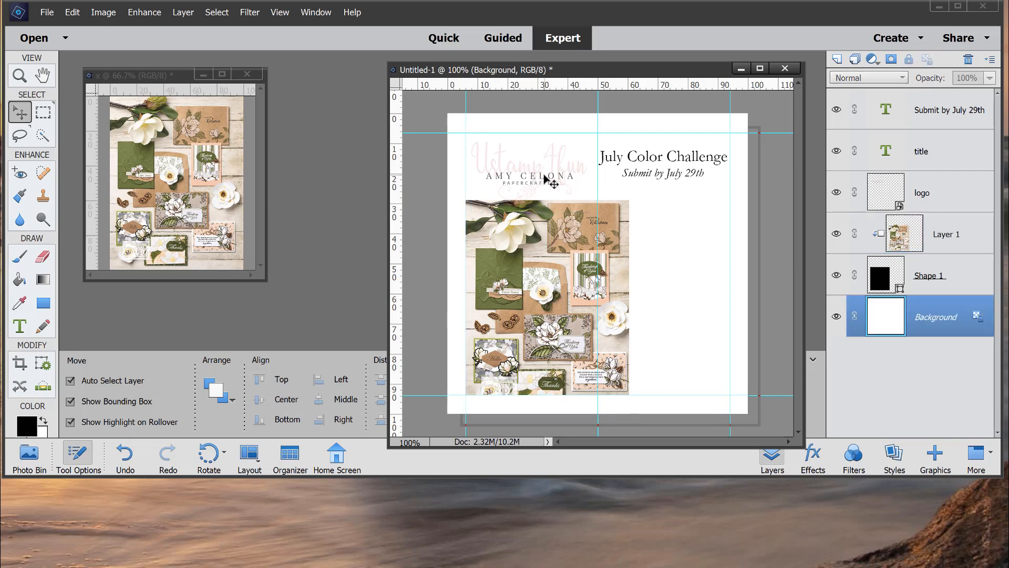
Nudge the logo upward in small increments to leave more space between it and the photo
{"action": "left_click", "coordinate": [958, 195]}
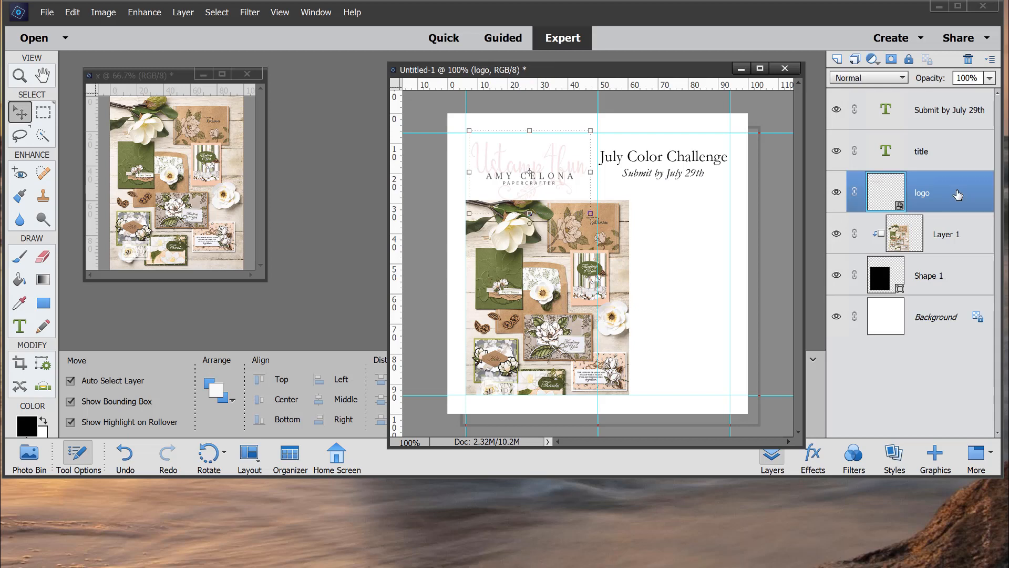
{"action": "key", "text": "Up"}
{"action": "key", "text": "Up"}
{"action": "key", "text": "Up"}
{"action": "key", "text": "Up"}
{"action": "key", "text": "Up"}
{"action": "key", "text": "Up"}
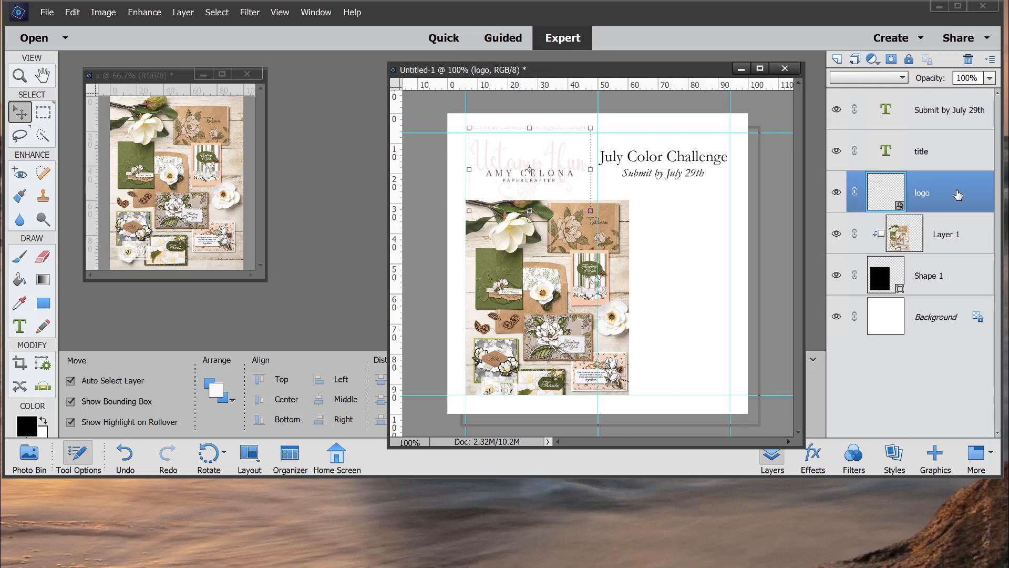
{"action": "key", "text": "Up"}
{"action": "key", "text": "Up"}
{"action": "key", "text": "Up"}
{"action": "key", "text": "Up"}
{"action": "key", "text": "Up"}
{"action": "key", "text": "Up"}
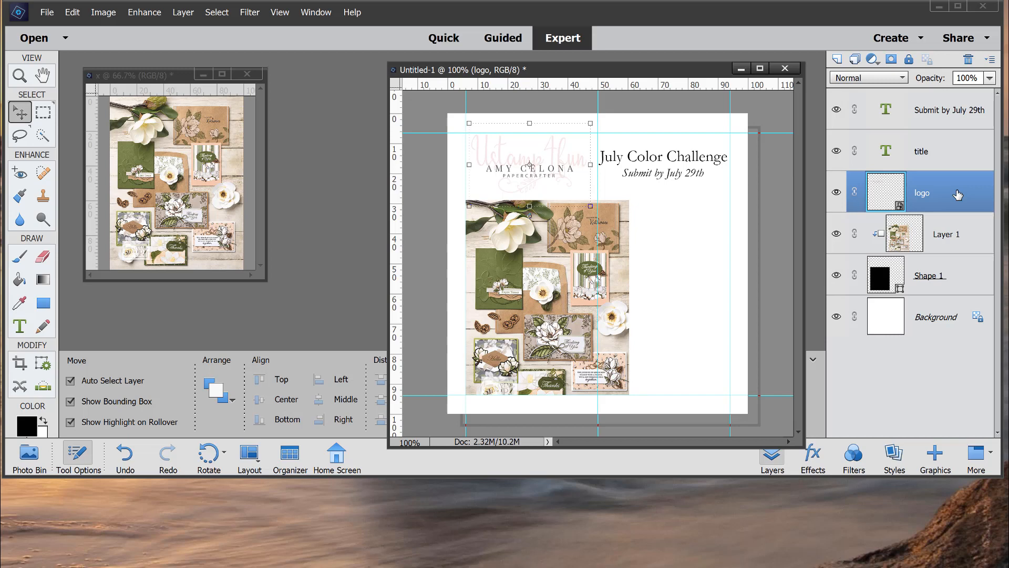
{"action": "left_click", "coordinate": [673, 270]}
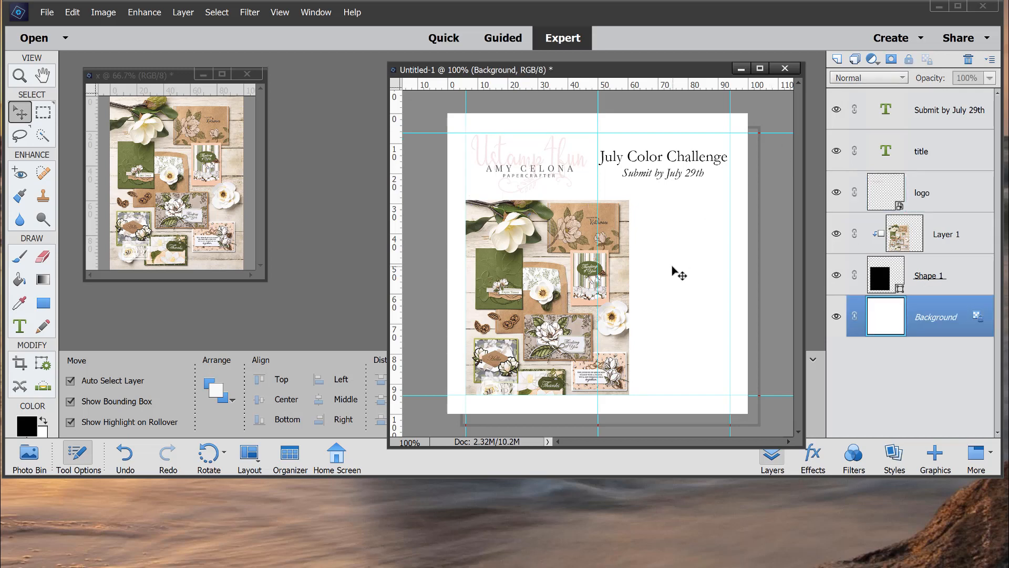
Nudge the clipped photo slightly upward within its rectangle
{"action": "left_click", "coordinate": [546, 329]}
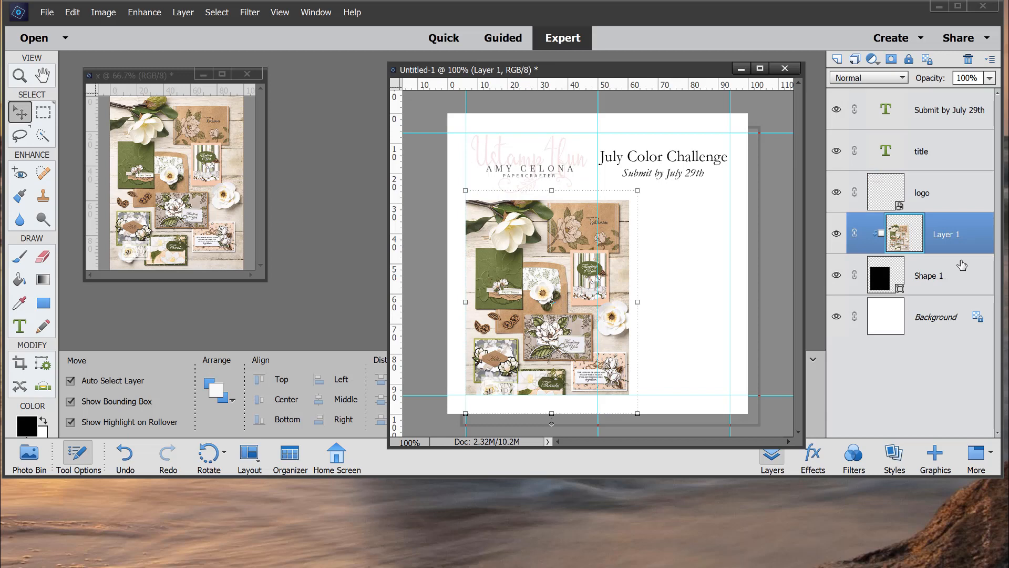
{"action": "key", "text": "Up"}
{"action": "key", "text": "Up"}
{"action": "key", "text": "Up"}
{"action": "key", "text": "Up"}
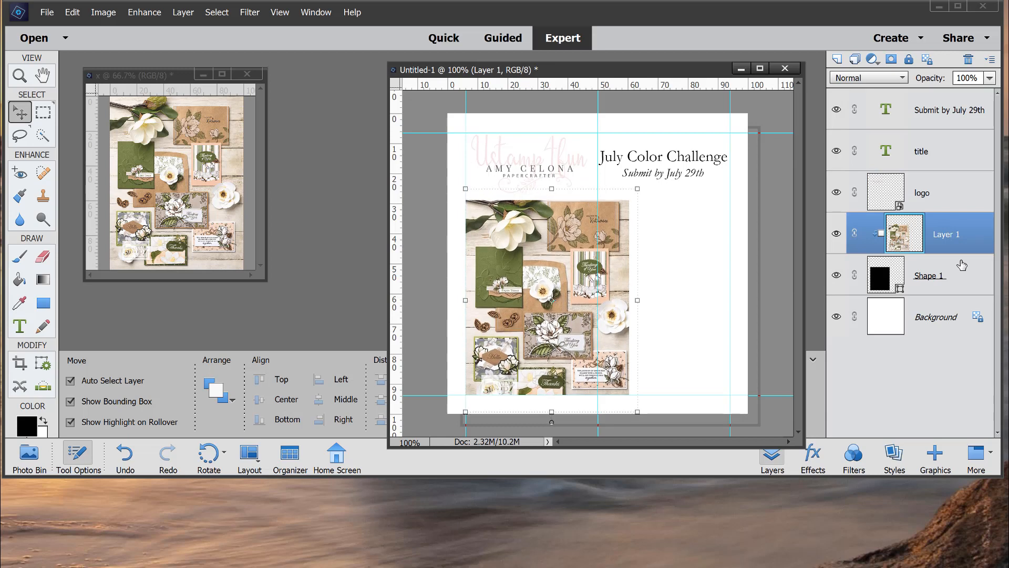
{"action": "left_click", "coordinate": [695, 286]}
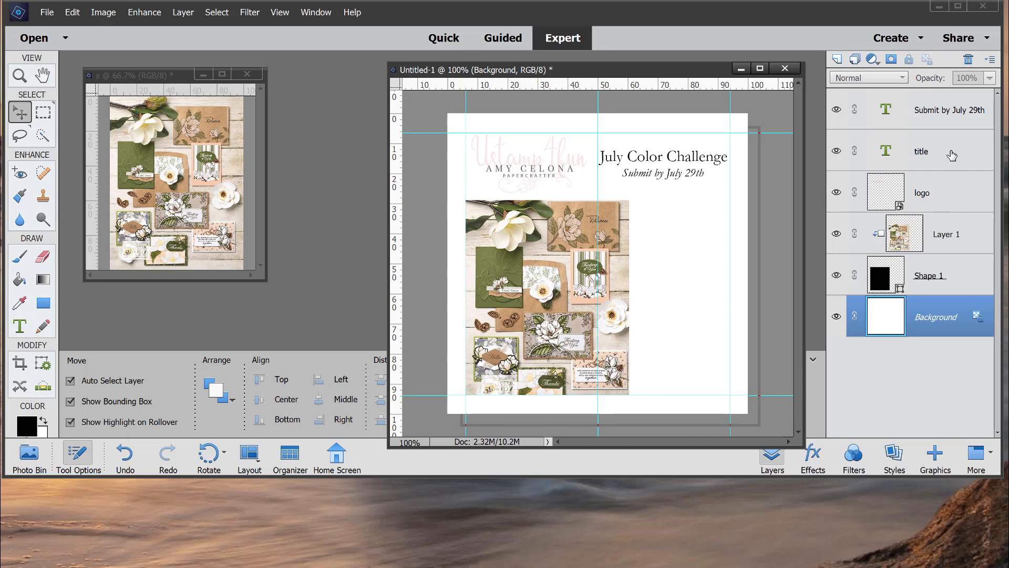
Add a blank layer above the "Submit by July 29th" text layer and choose the butterfly for the Custom Shape tool
{"action": "left_click", "coordinate": [956, 111]}
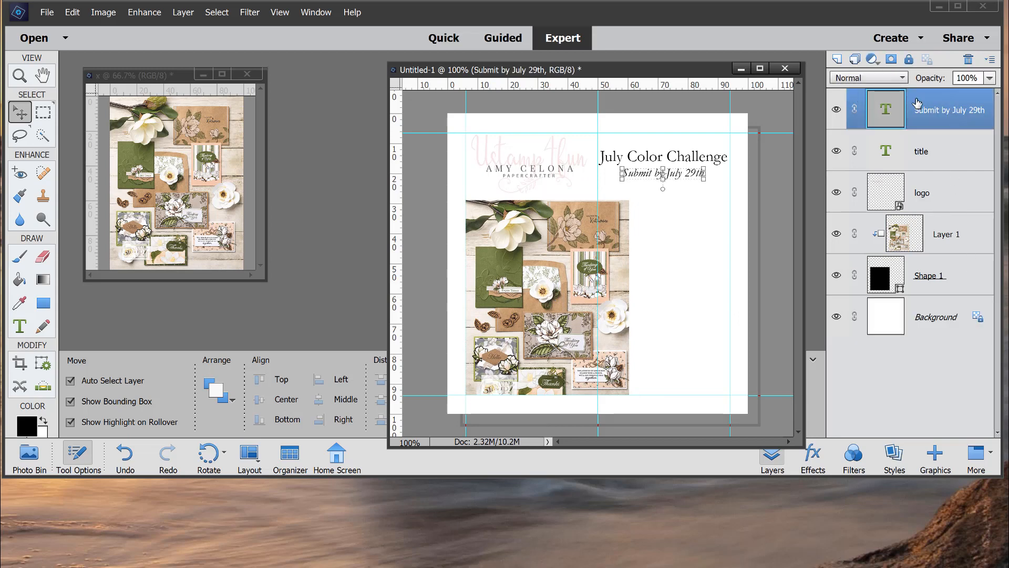
{"action": "left_click", "coordinate": [840, 59]}
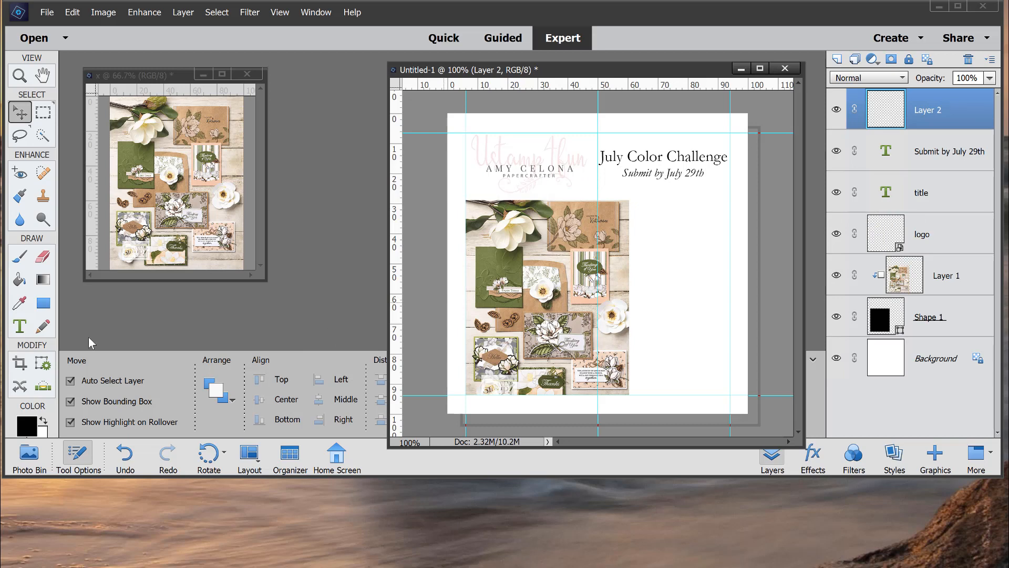
{"action": "left_click", "coordinate": [43, 303]}
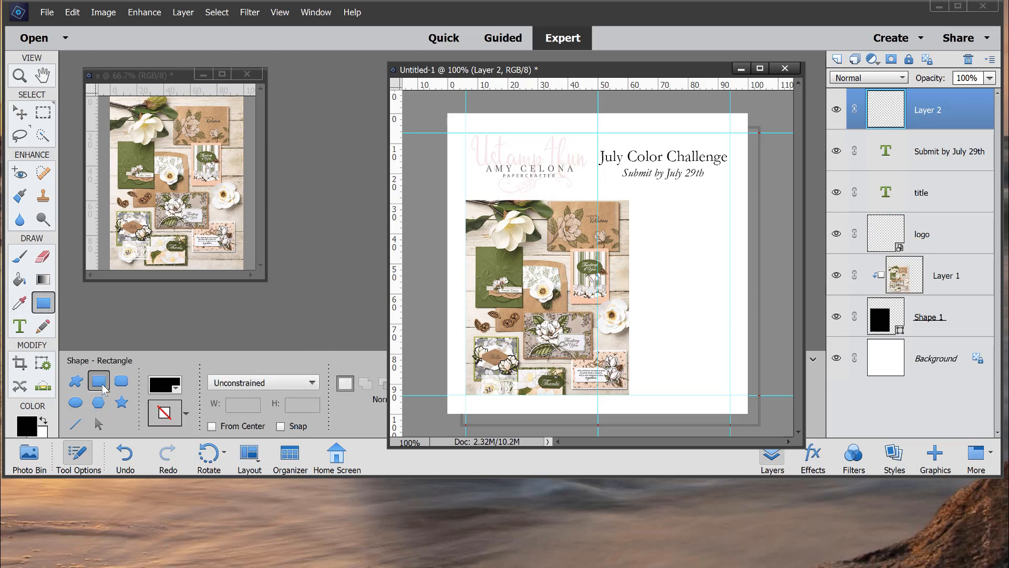
{"action": "left_click", "coordinate": [72, 385]}
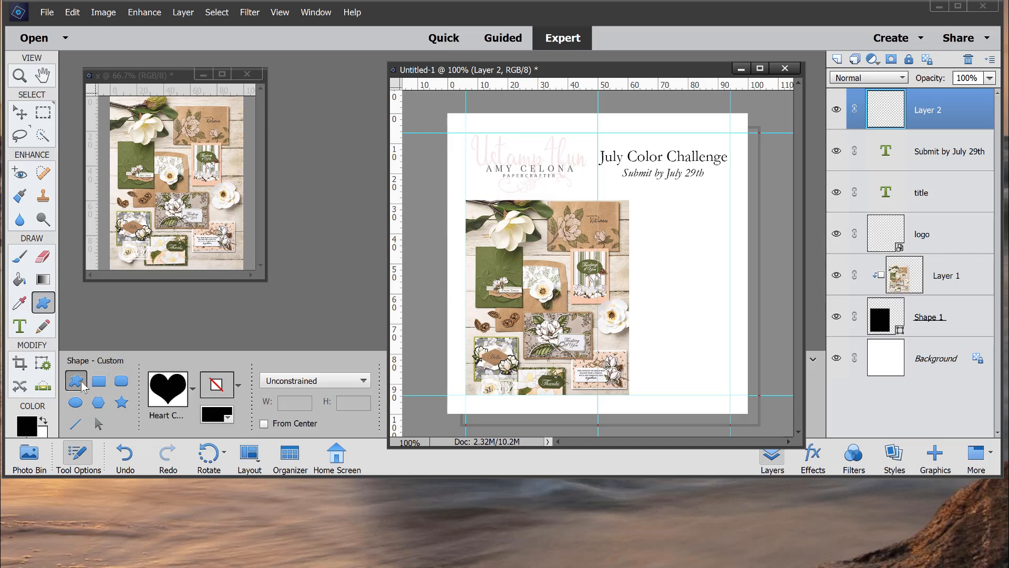
{"action": "left_click", "coordinate": [193, 388]}
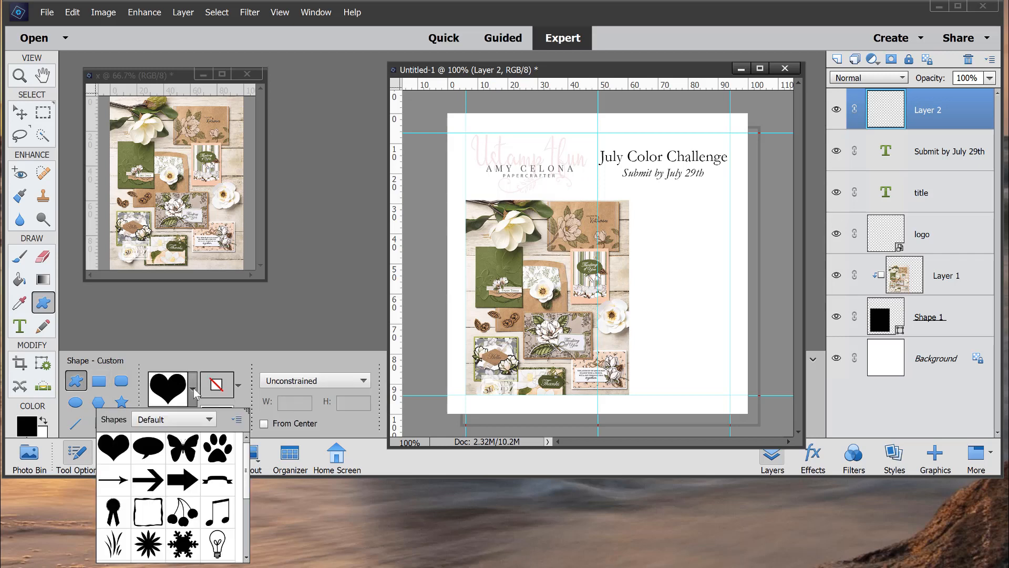
{"action": "left_click", "coordinate": [192, 447]}
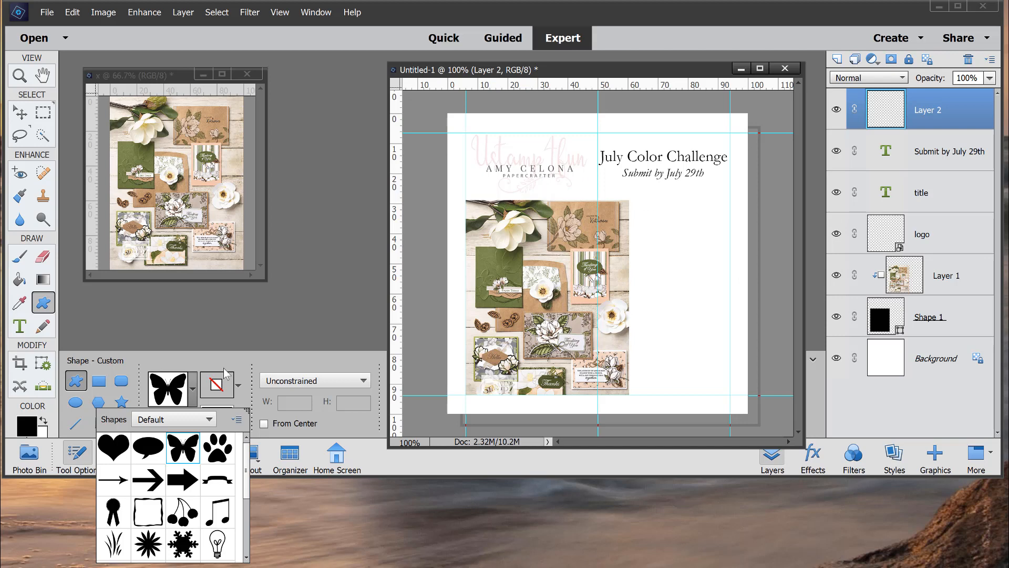
Browse all Elements shapes and choose a rough-edged paint-smear crop shape for the Custom Shape tool
{"action": "left_click", "coordinate": [203, 419]}
{"action": "left_click", "coordinate": [165, 435]}
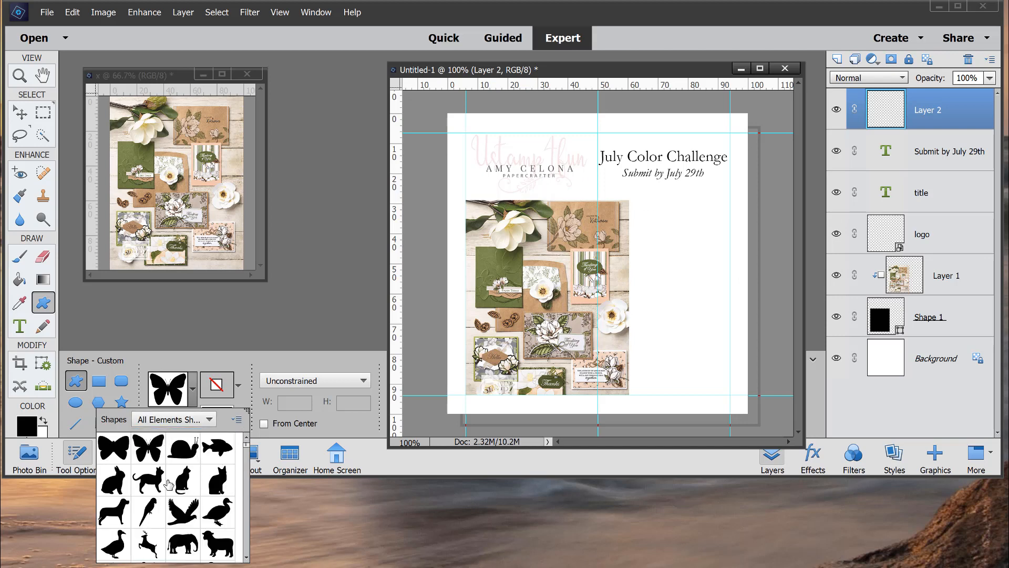
{"action": "scroll", "coordinate": [168, 484], "scroll_direction": "down", "scroll_amount": 3}
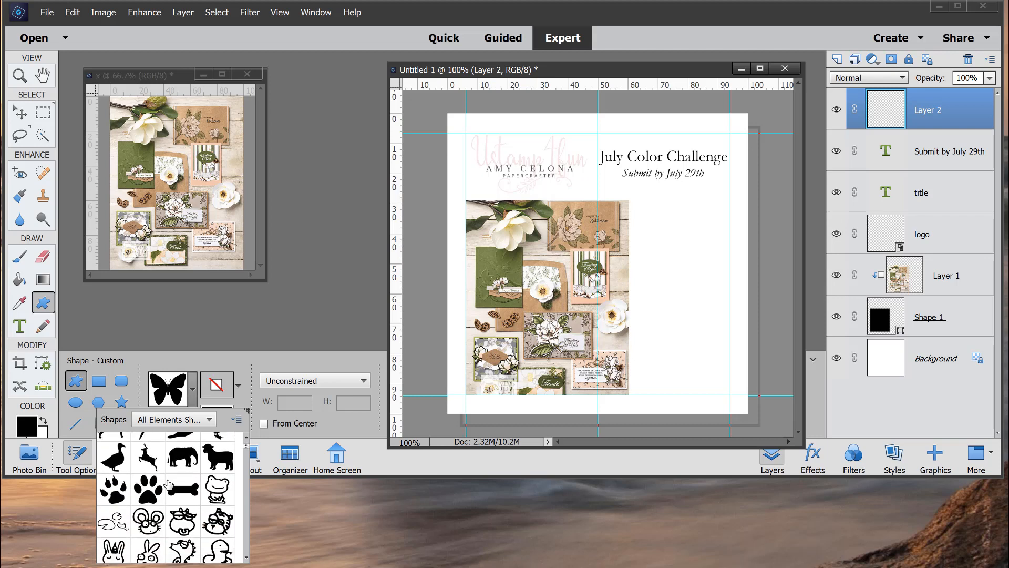
{"action": "scroll", "coordinate": [168, 484], "scroll_direction": "down", "scroll_amount": 8}
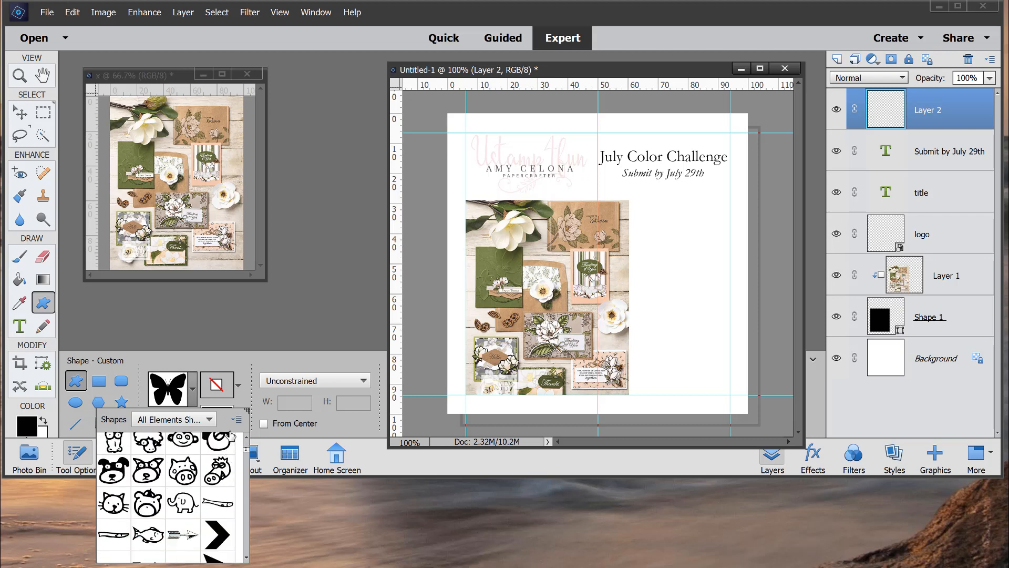
{"action": "mouse_move", "coordinate": [250, 452]}
{"action": "left_mouse_down"}
{"action": "mouse_move", "coordinate": [248, 481]}
{"action": "mouse_move", "coordinate": [249, 461]}
{"action": "left_mouse_up"}
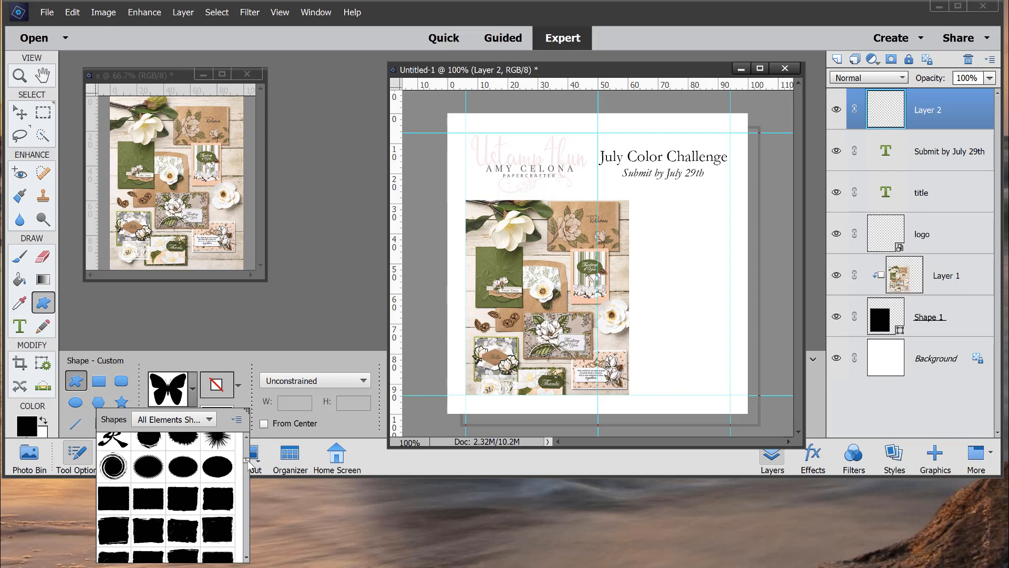
{"action": "scroll", "coordinate": [202, 496], "scroll_direction": "up", "scroll_amount": 3}
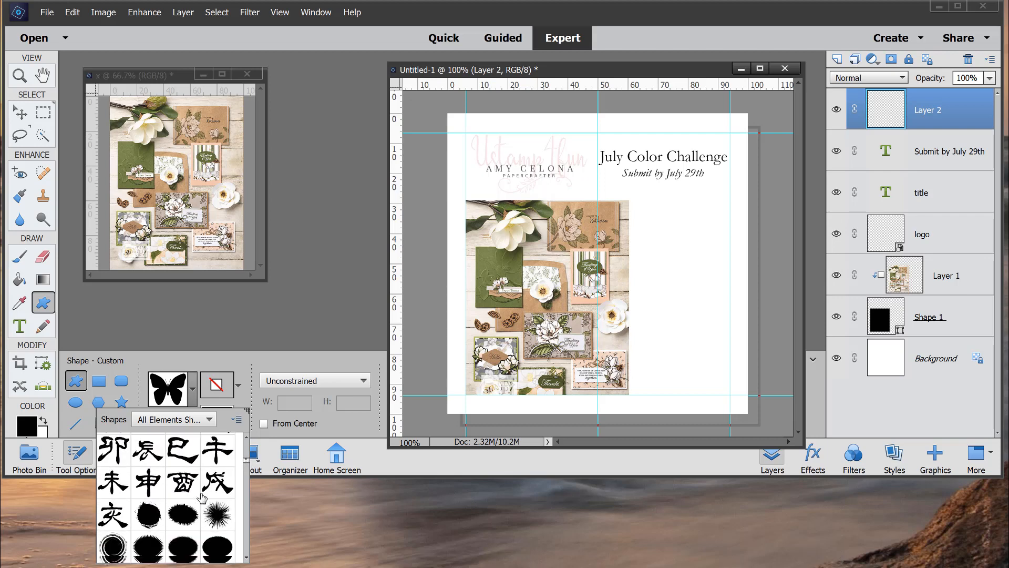
{"action": "scroll", "coordinate": [203, 497], "scroll_direction": "down", "scroll_amount": 5}
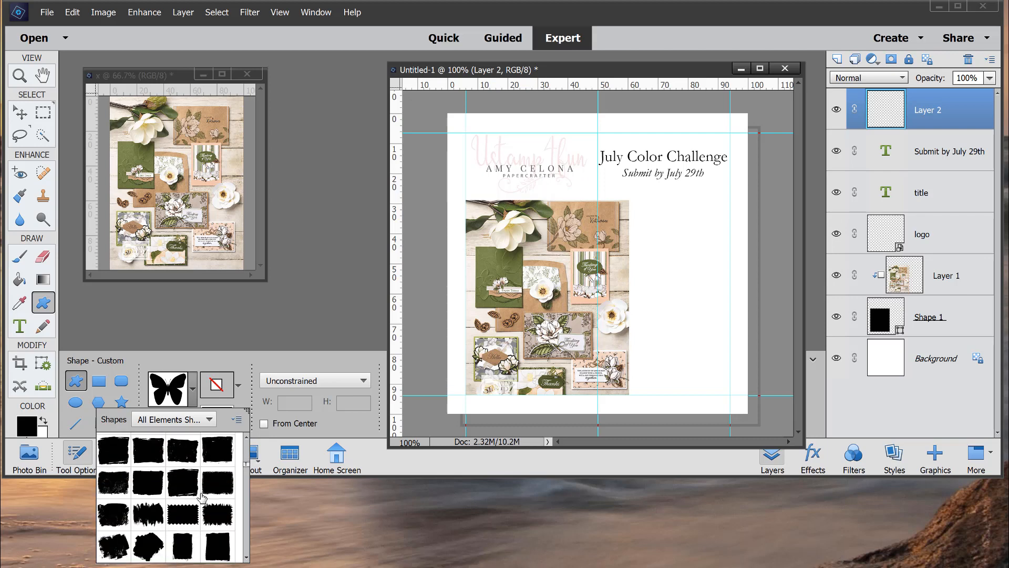
{"action": "scroll", "coordinate": [202, 497], "scroll_direction": "down", "scroll_amount": 2}
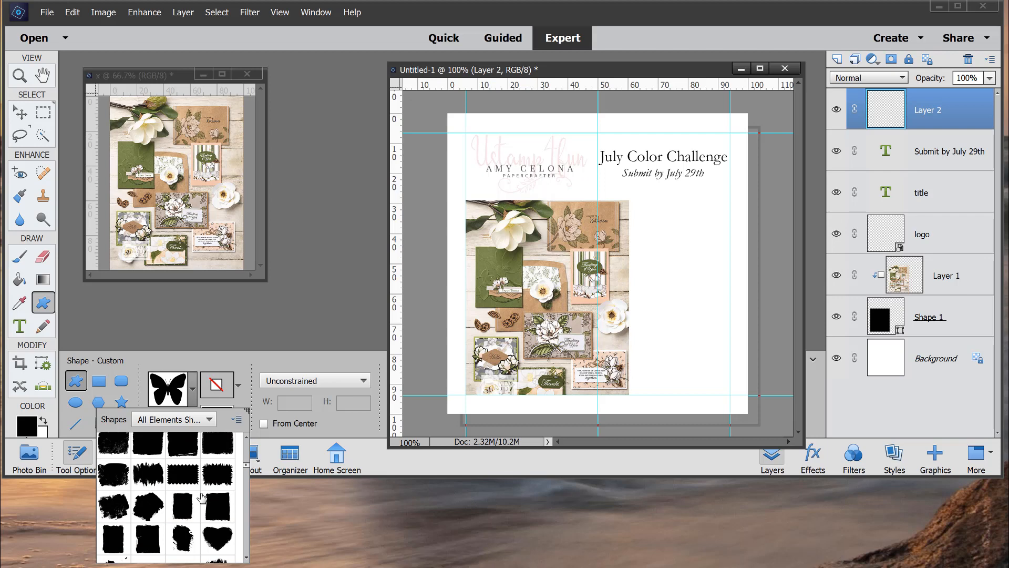
{"action": "left_click", "coordinate": [108, 513]}
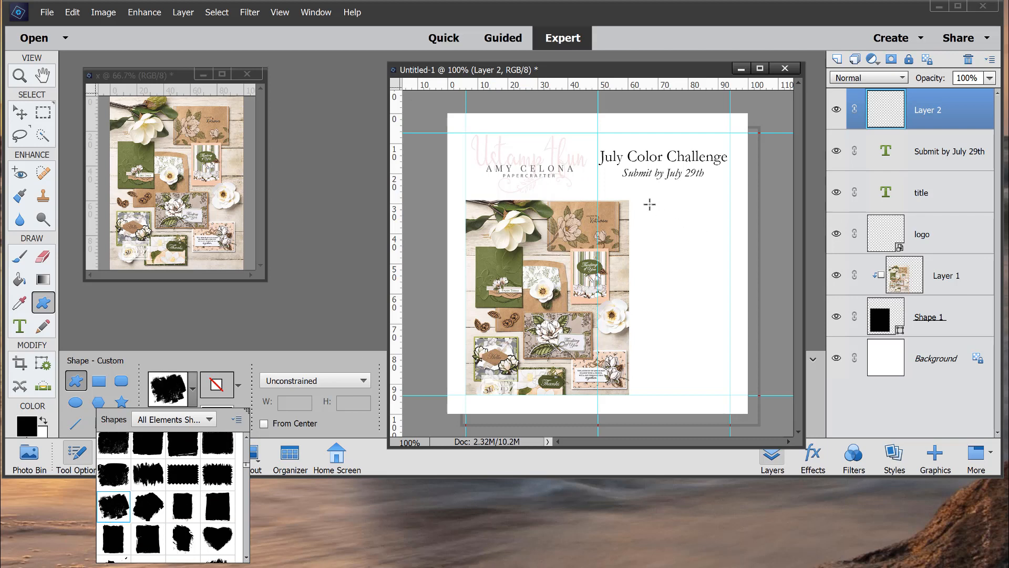
Draw the paint-smear shape about a quarter of the canvas wide beside the photo's upper part, then shift it slightly toward the photo
{"action": "left_click_drag", "start_coordinate": [650, 204], "coordinate": [729, 270]}
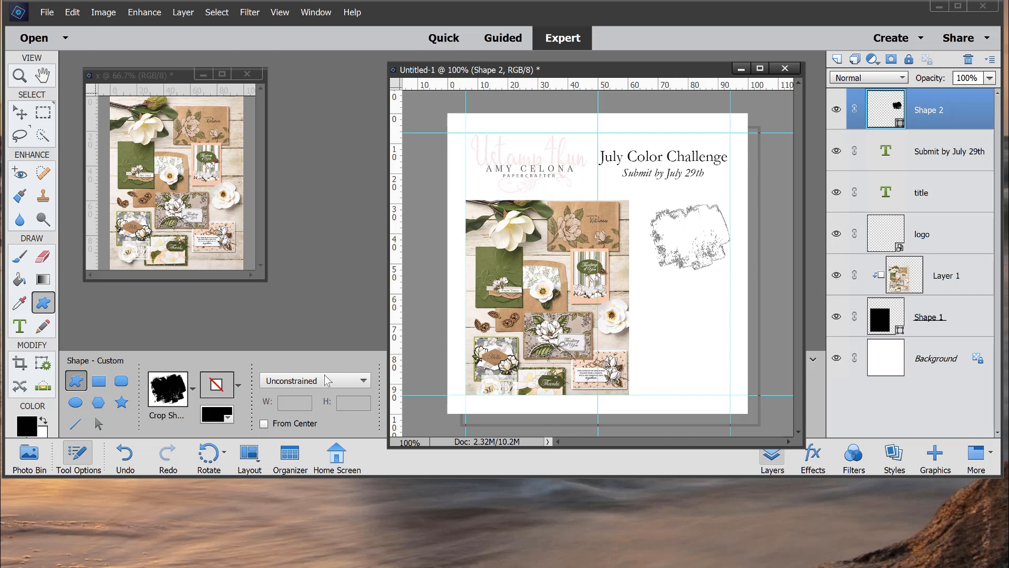
{"action": "left_click", "coordinate": [21, 113]}
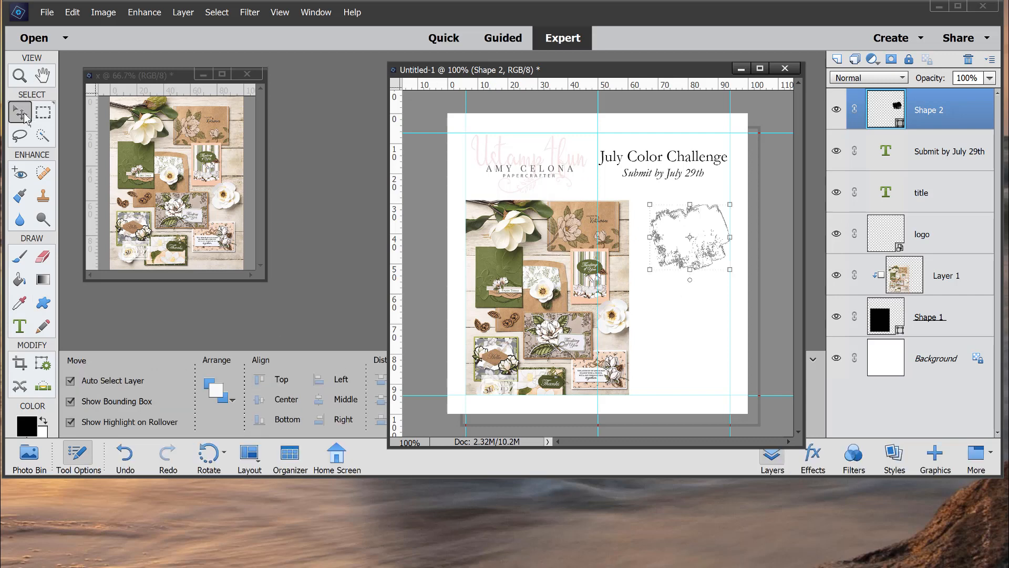
{"action": "left_click", "coordinate": [696, 199]}
{"action": "left_click_drag", "start_coordinate": [696, 243], "coordinate": [678, 243]}
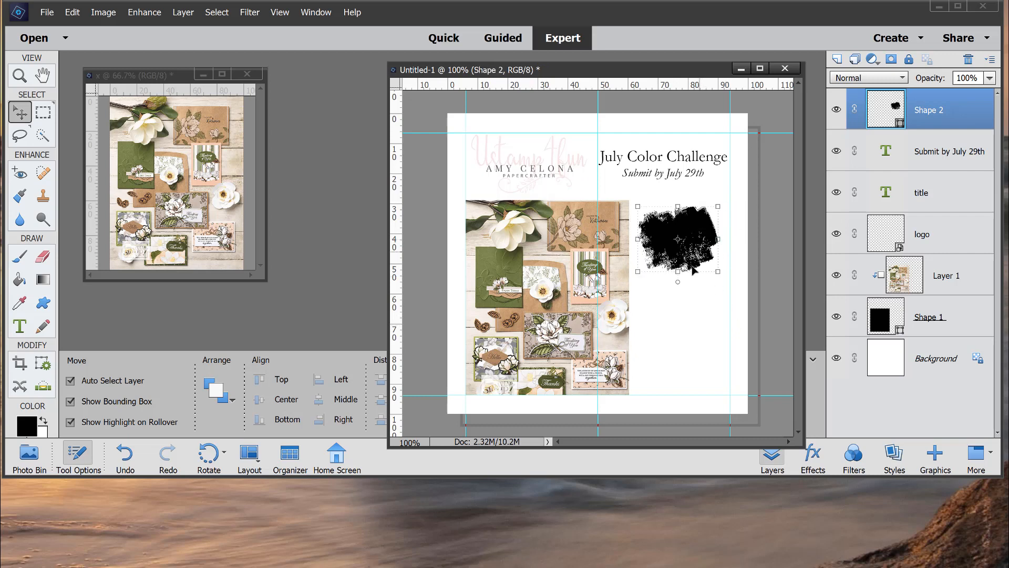
{"action": "left_click", "coordinate": [683, 341]}
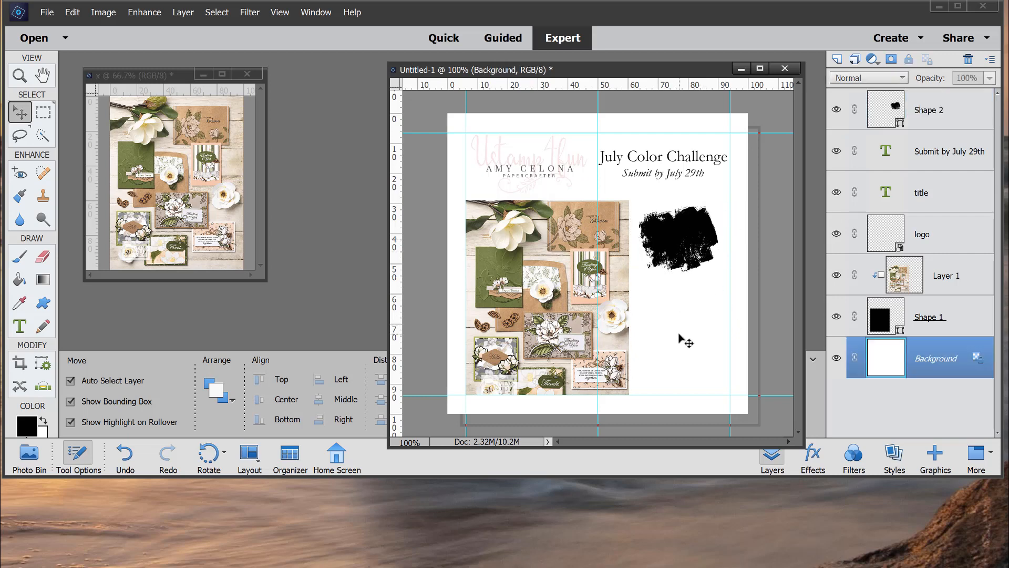
Rename the paint-smear shape's layer as "Color #1"
{"action": "double_click", "coordinate": [926, 117]}
{"action": "type", "text": "Color #1"}
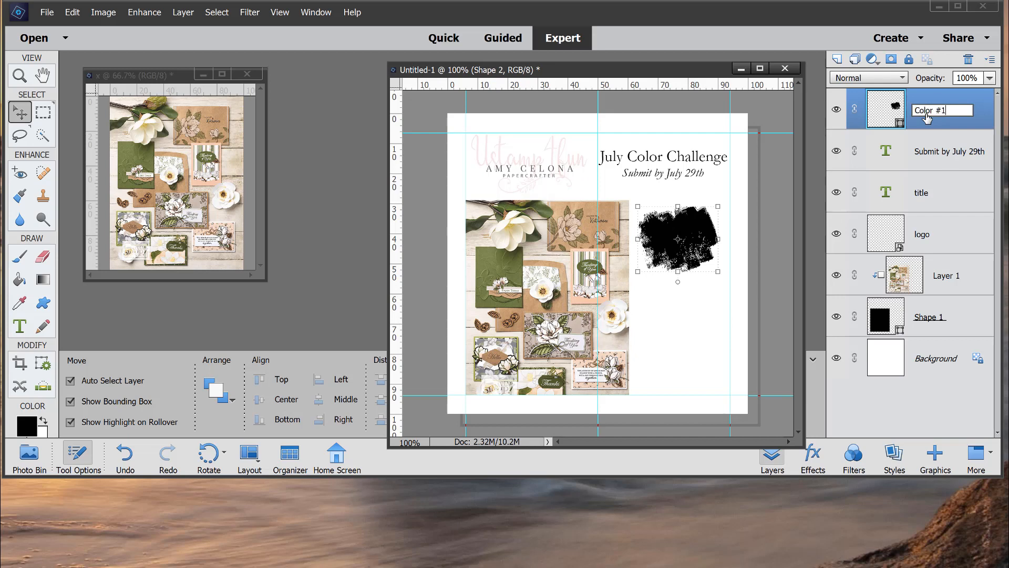
{"action": "left_click", "coordinate": [991, 118]}
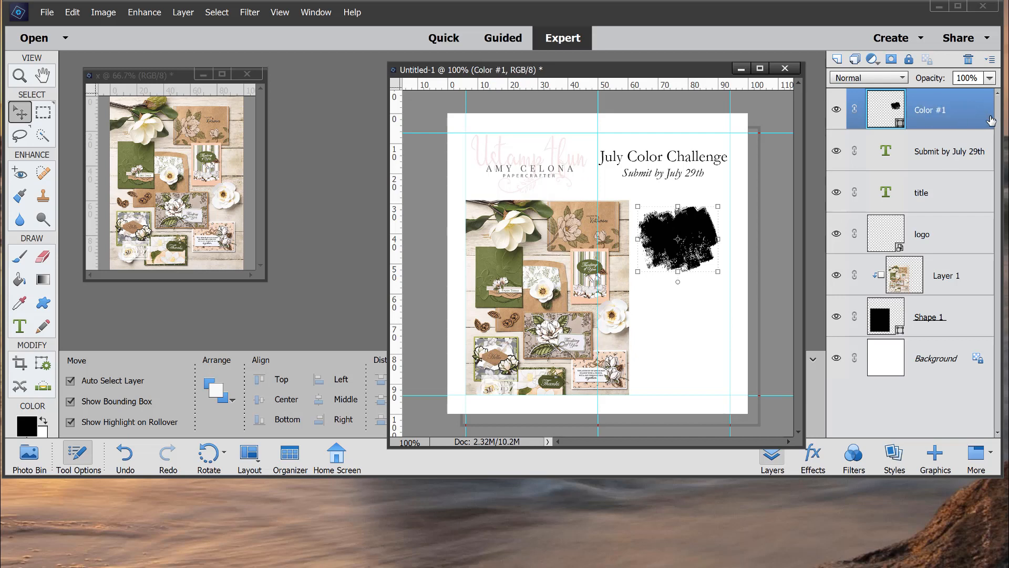
Add a blank layer above "Color #1" and name it "Color One Name"
{"action": "left_click", "coordinate": [839, 61]}
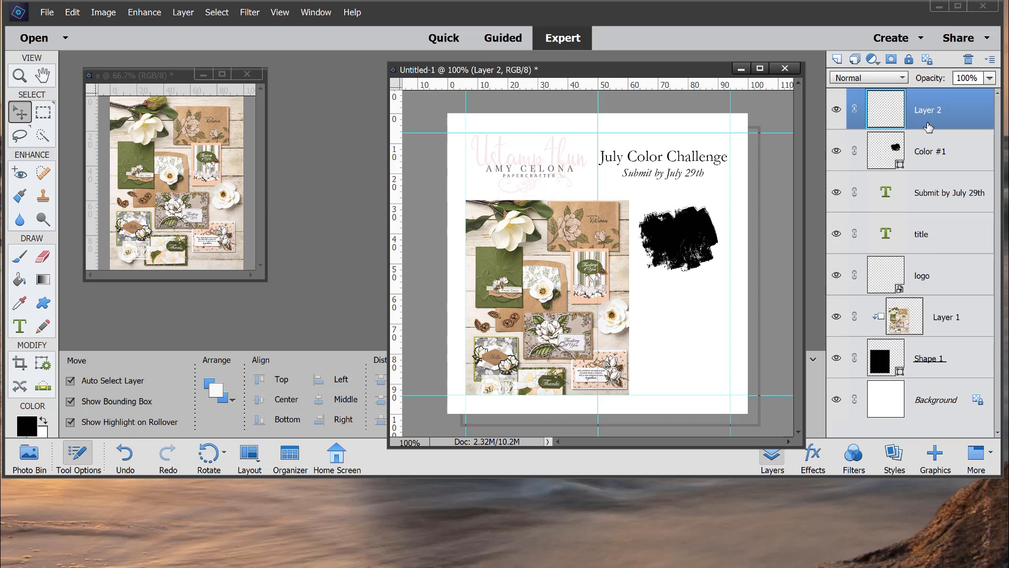
{"action": "double_click", "coordinate": [921, 108]}
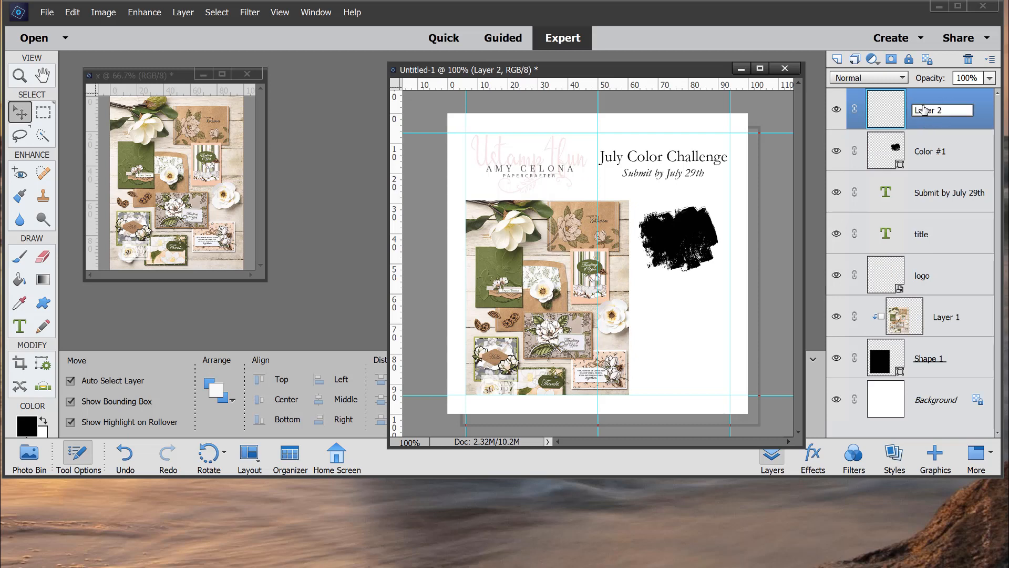
{"action": "type", "text": "Color One Name"}
{"action": "key", "text": "Return"}
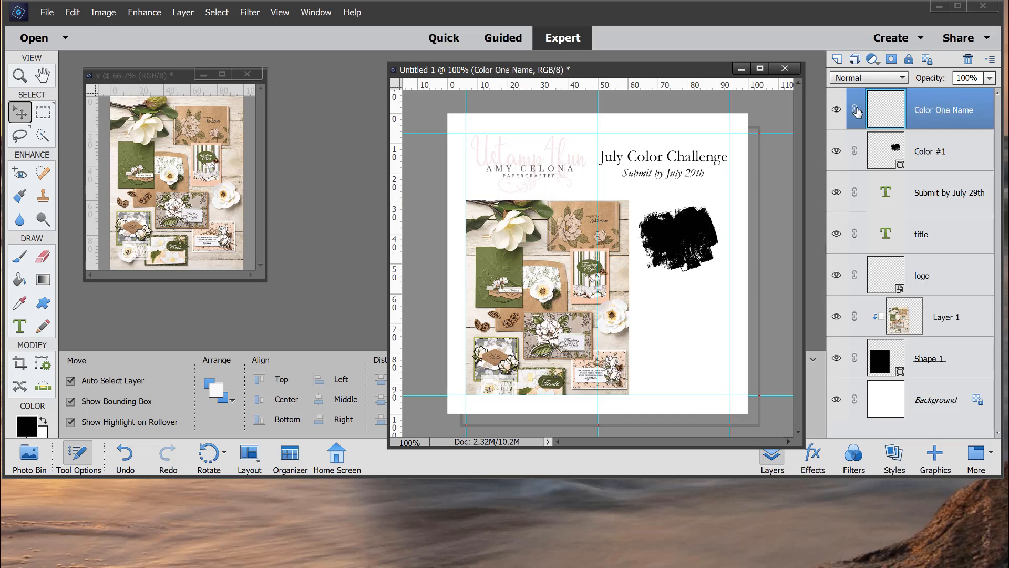
Set the text color of the Horizontal Type tool to white
{"action": "left_click", "coordinate": [20, 326]}
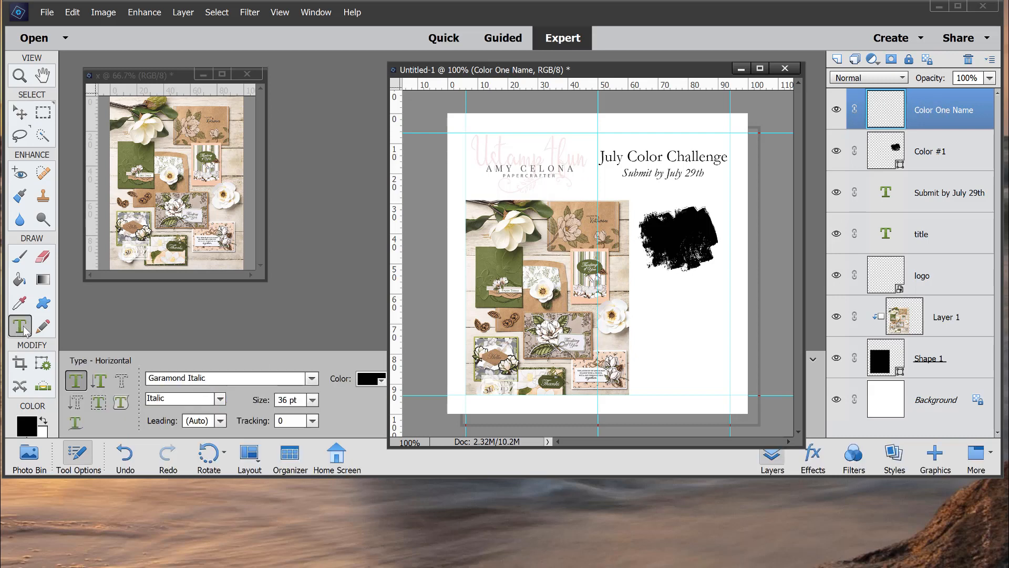
{"action": "left_click", "coordinate": [381, 380]}
{"action": "left_click", "coordinate": [417, 422]}
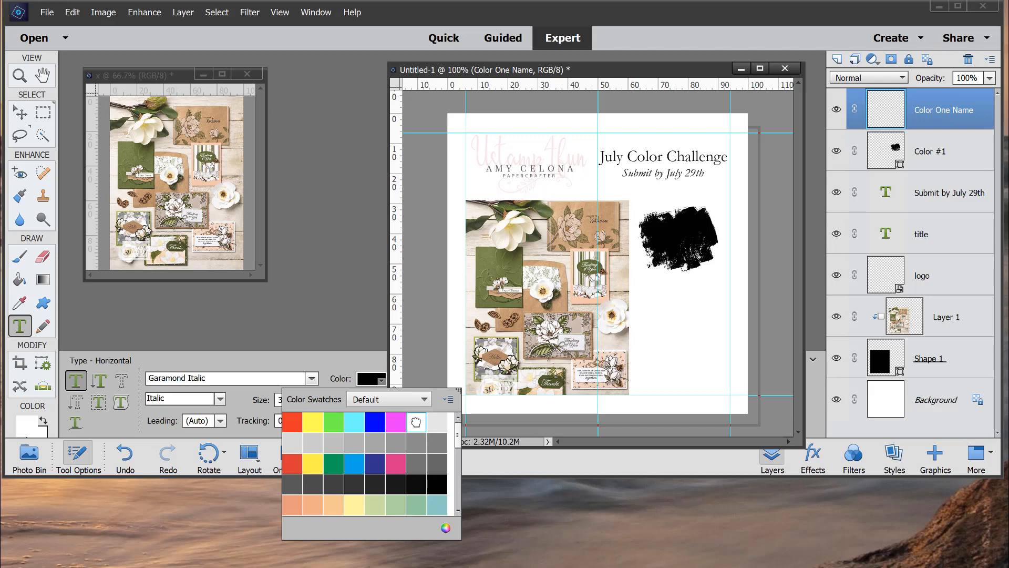
Set the Type tool's font to Garamond Regular
{"action": "left_click", "coordinate": [218, 377]}
{"action": "left_click_drag", "start_coordinate": [218, 377], "coordinate": [187, 378]}
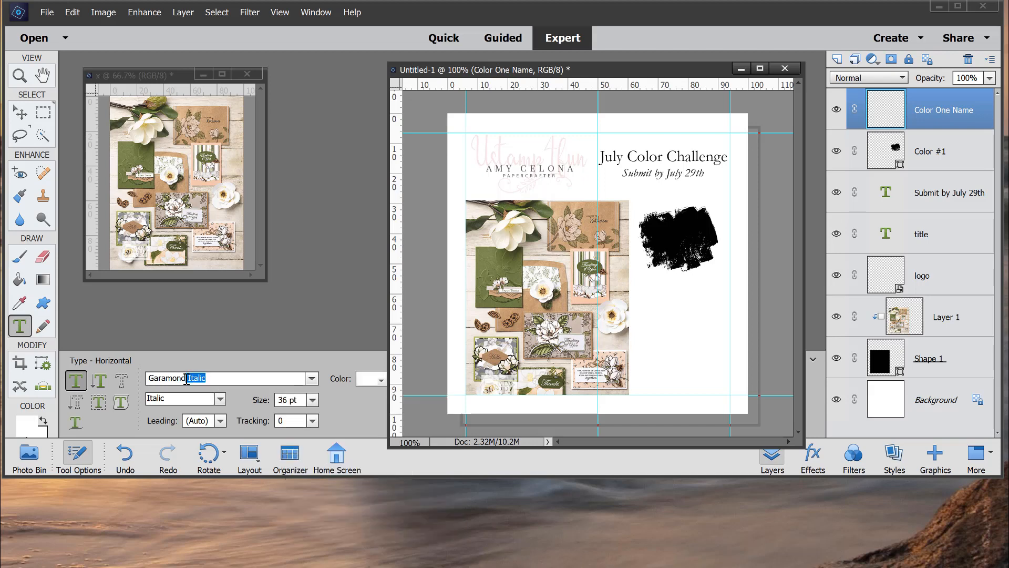
{"action": "key", "text": "BackSpace"}
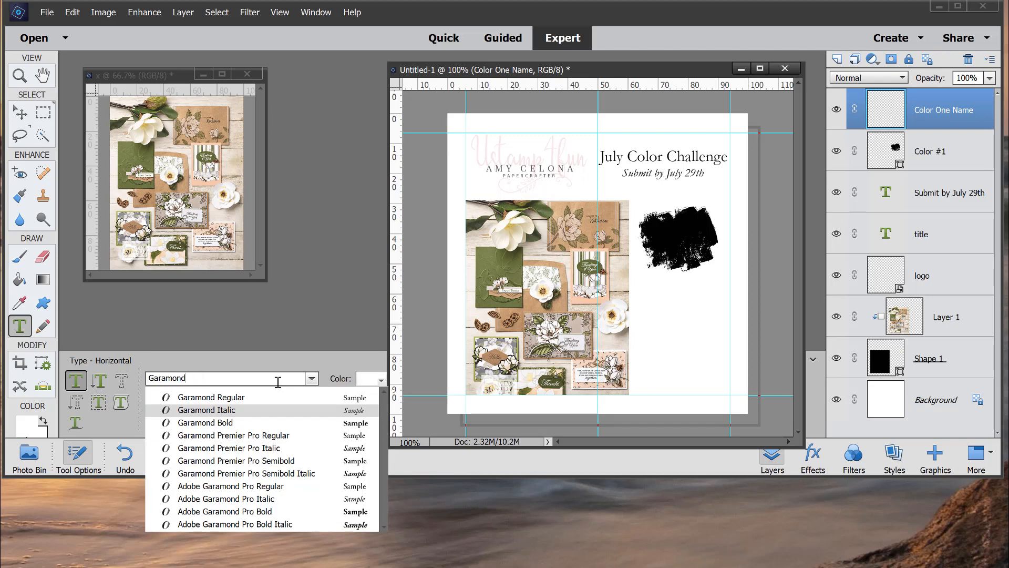
{"action": "left_click", "coordinate": [235, 398]}
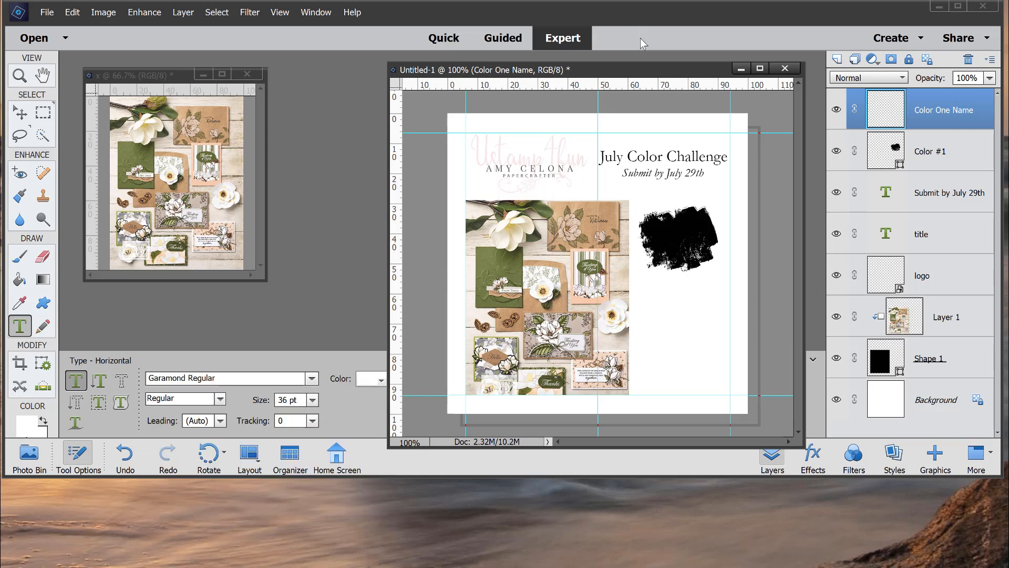
Set the Type tool's font to Garamond Bold and reposition the document window so the Layers panel is uncovered
{"action": "left_click_drag", "start_coordinate": [639, 68], "coordinate": [706, 87]}
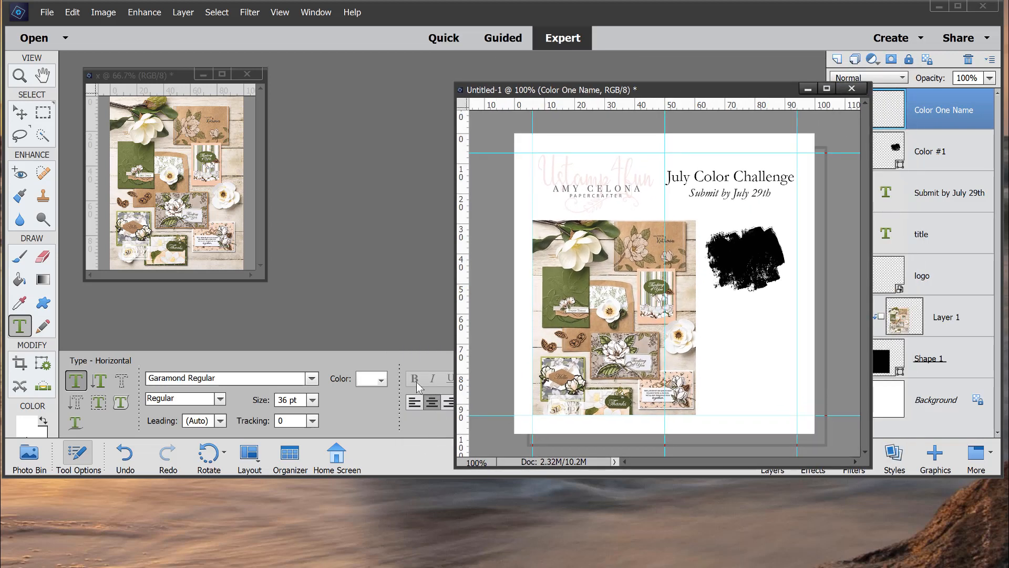
{"action": "left_click", "coordinate": [312, 379]}
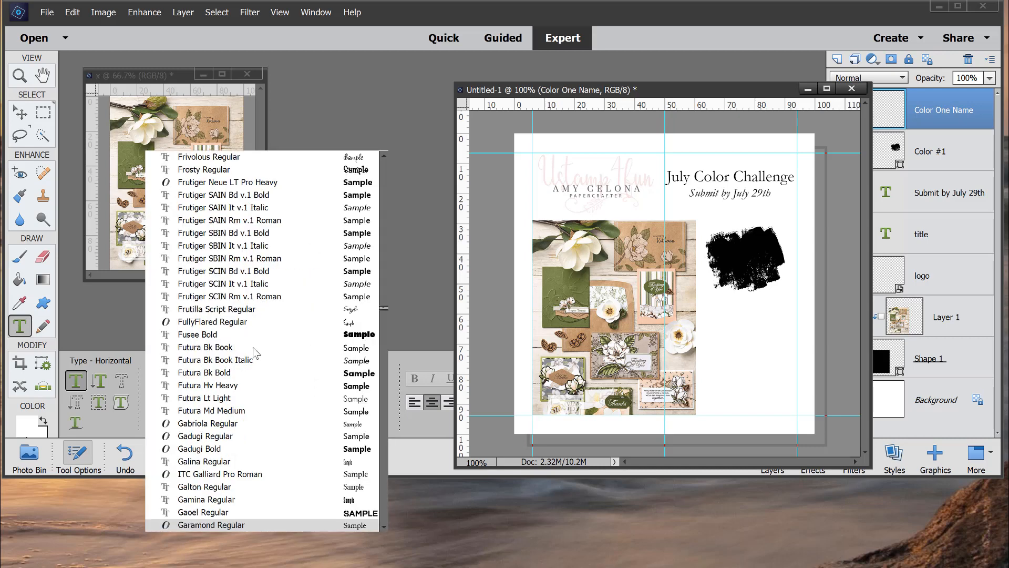
{"action": "scroll", "coordinate": [257, 354], "scroll_direction": "down", "scroll_amount": 3}
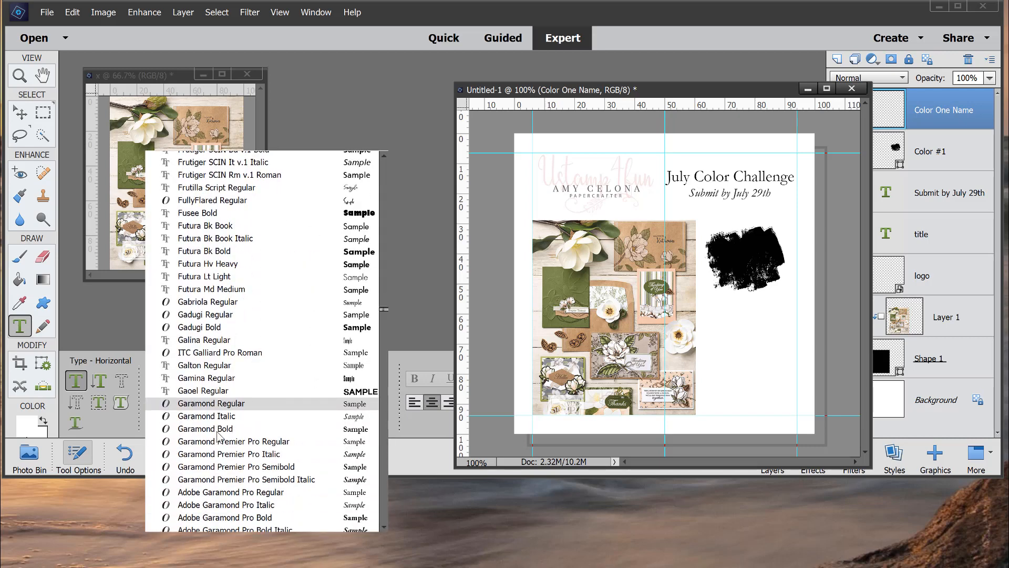
{"action": "left_click", "coordinate": [221, 429]}
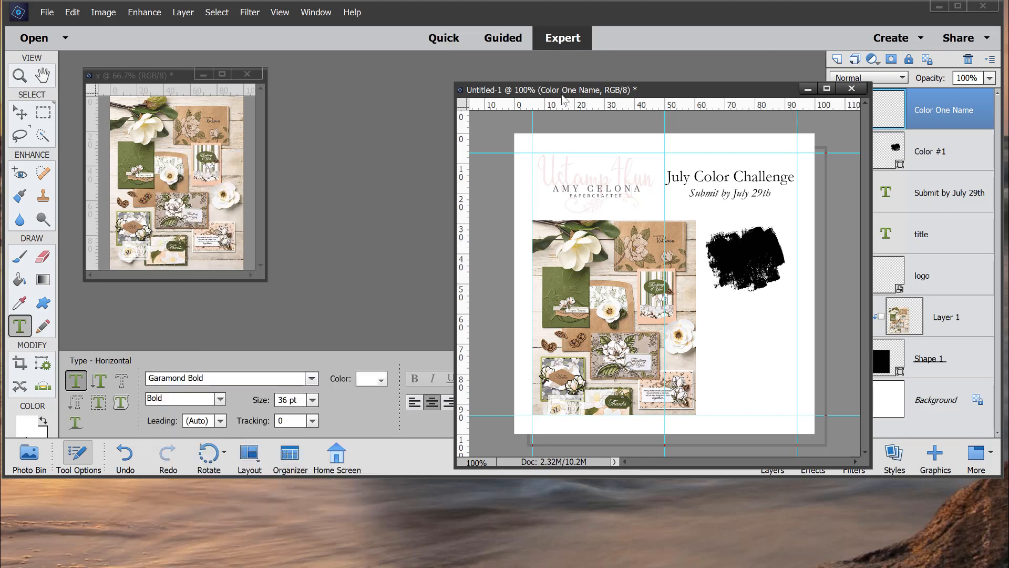
{"action": "left_click_drag", "start_coordinate": [622, 93], "coordinate": [692, 100]}
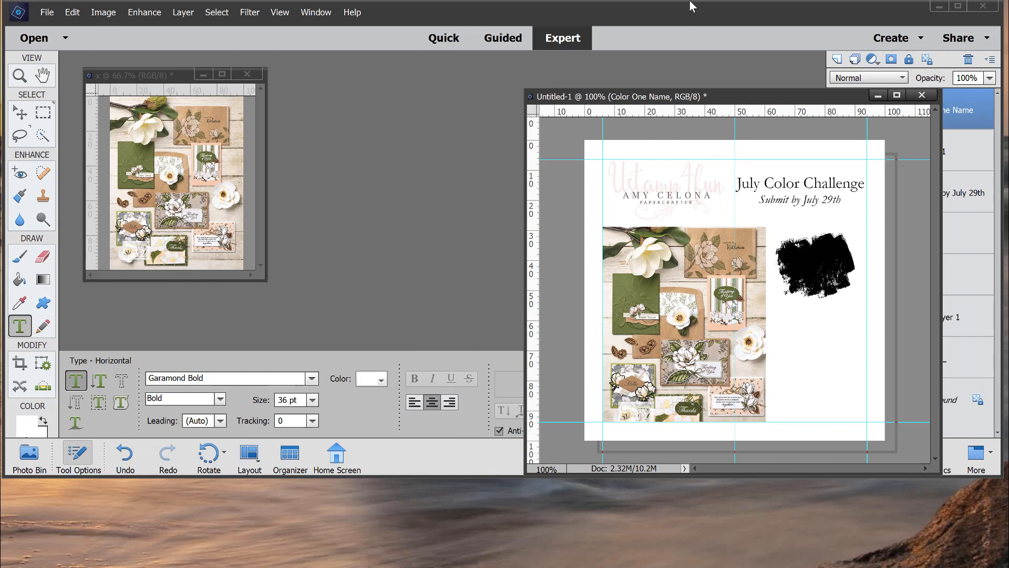
{"action": "left_click_drag", "start_coordinate": [693, 101], "coordinate": [522, 78]}
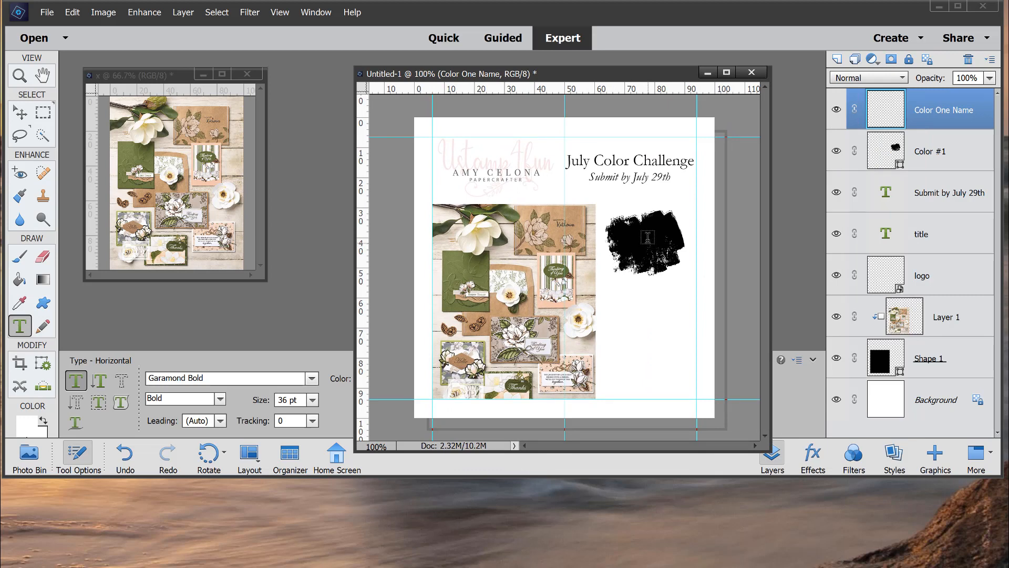
Add the two-line text "Color NAme" over the middle of the black paint-smear shape
{"action": "left_click", "coordinate": [647, 238]}
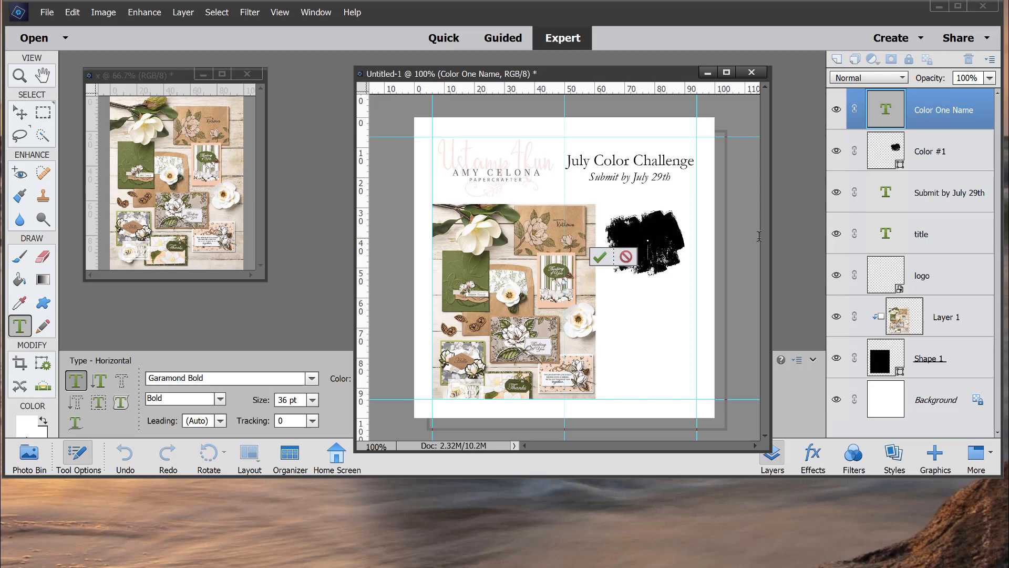
{"action": "left_click", "coordinate": [605, 264]}
{"action": "left_click", "coordinate": [688, 305]}
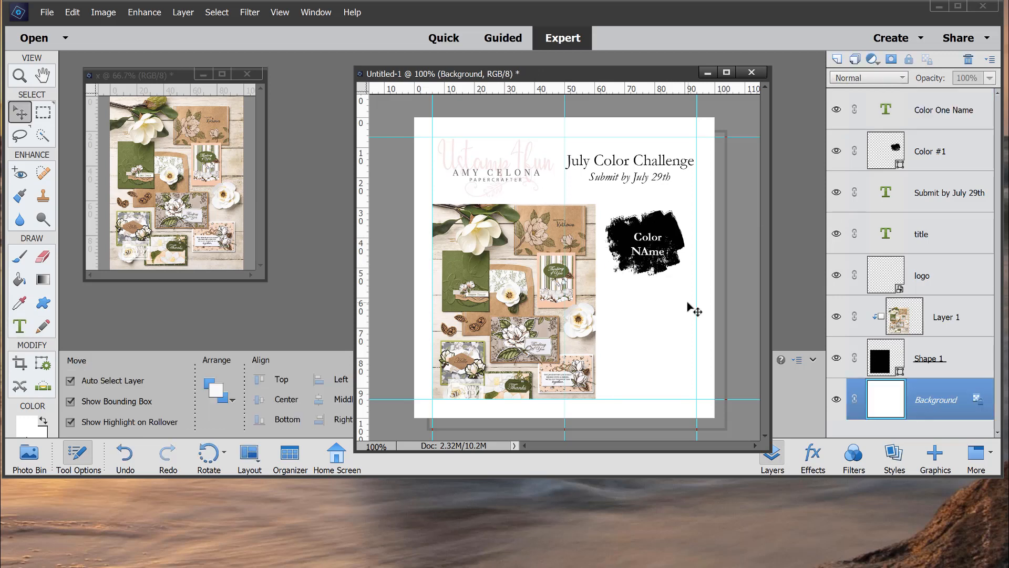
Correct the second line of the text on the black shape to "Name" and deselect the text layer
{"action": "left_click", "coordinate": [650, 249]}
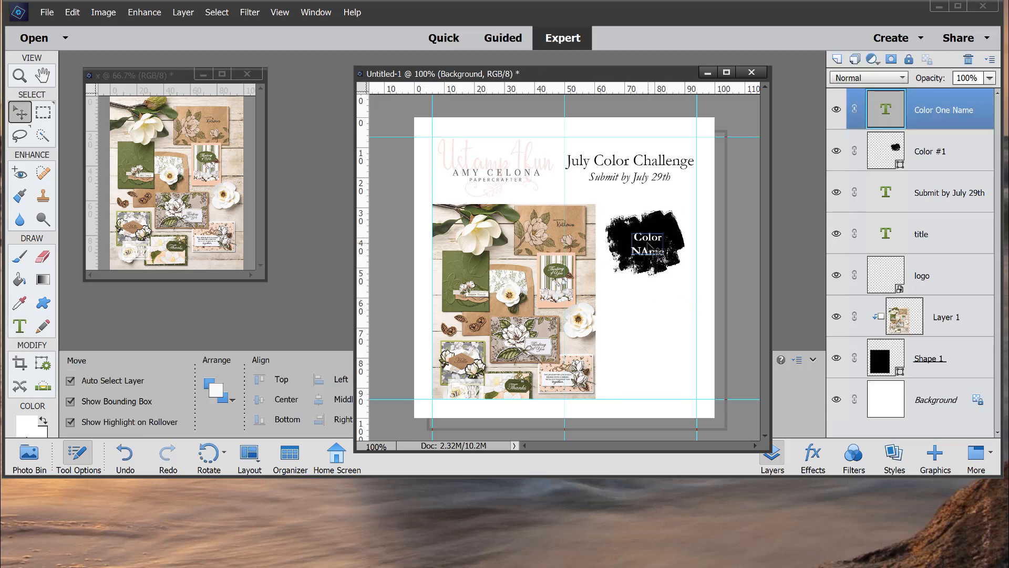
{"action": "left_click", "coordinate": [20, 326]}
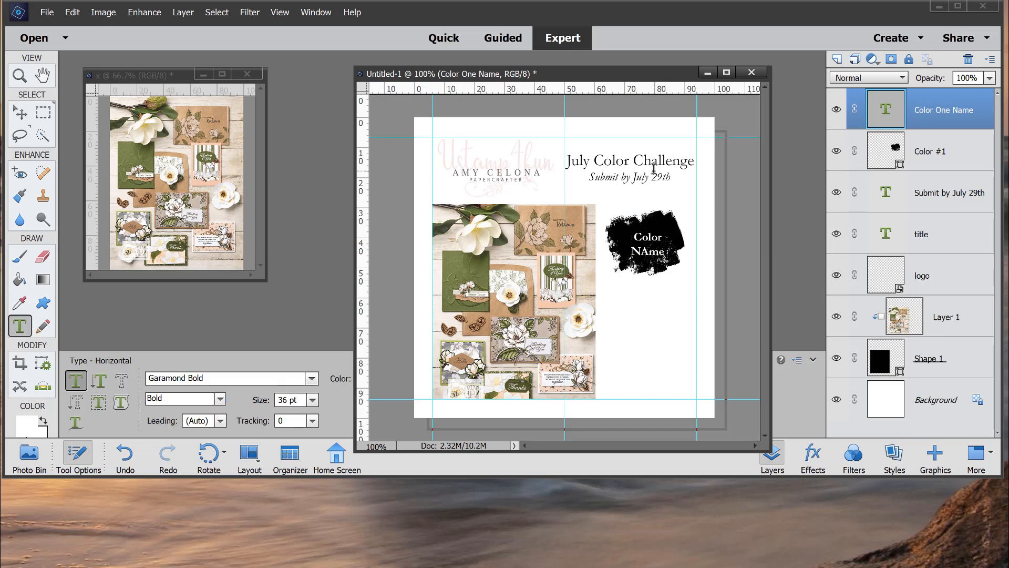
{"action": "left_click", "coordinate": [645, 253]}
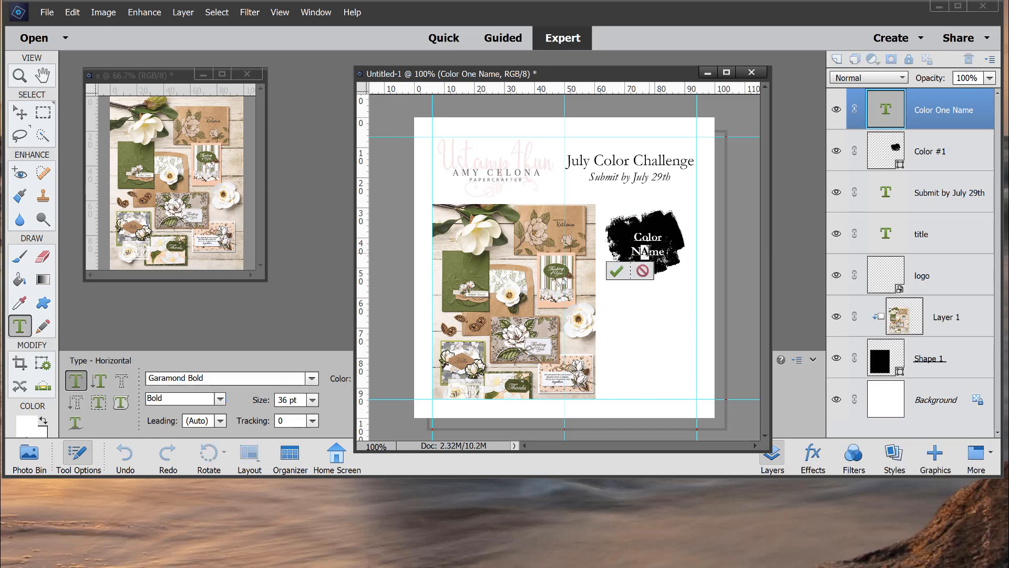
{"action": "left_click", "coordinate": [616, 271]}
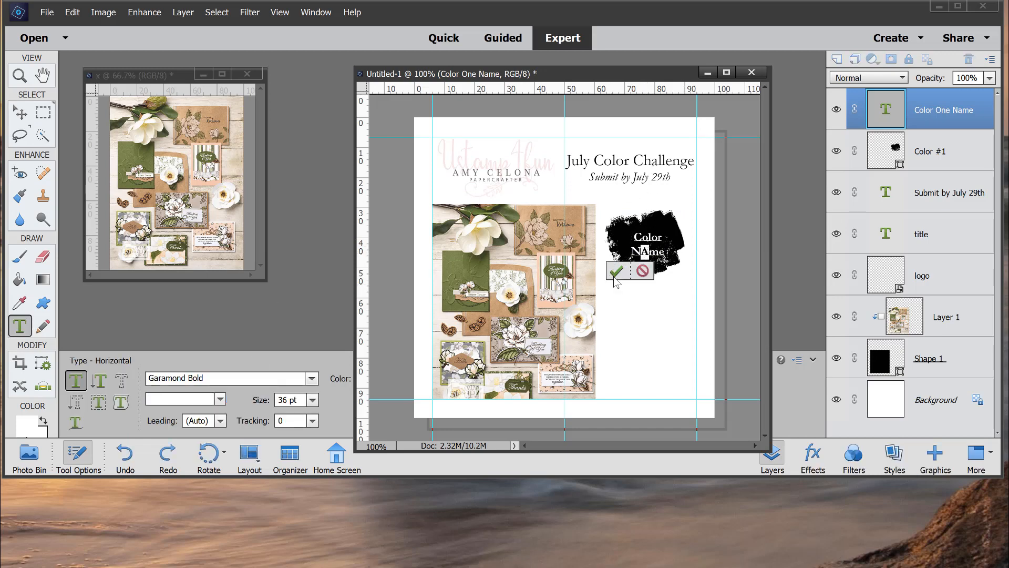
{"action": "key", "text": "v"}
{"action": "left_click", "coordinate": [657, 336]}
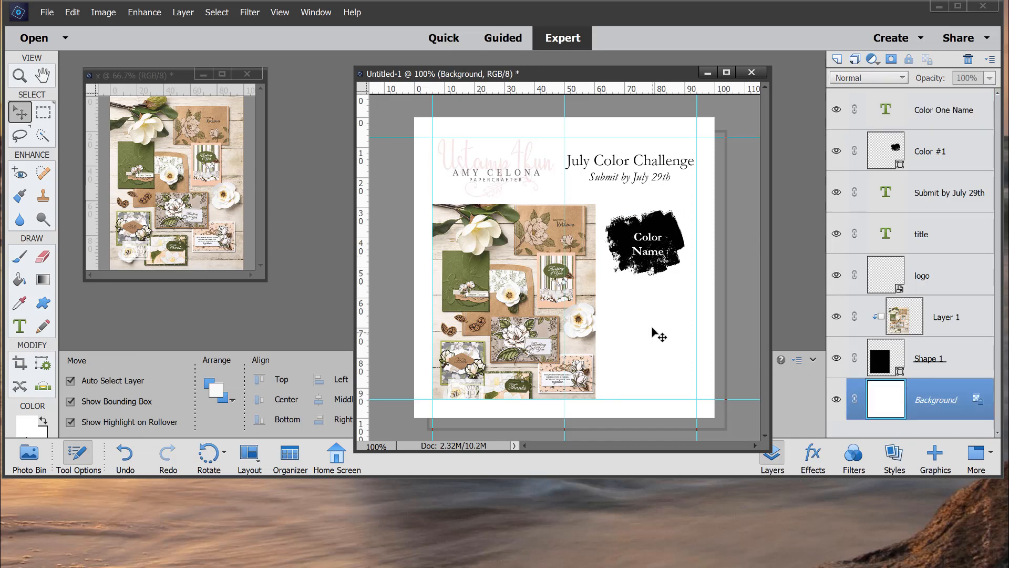
Nudge the "Color Name" text so it sits centred on the black paint-smear shape, and deselect it
{"action": "left_click_drag", "start_coordinate": [662, 253], "coordinate": [663, 252]}
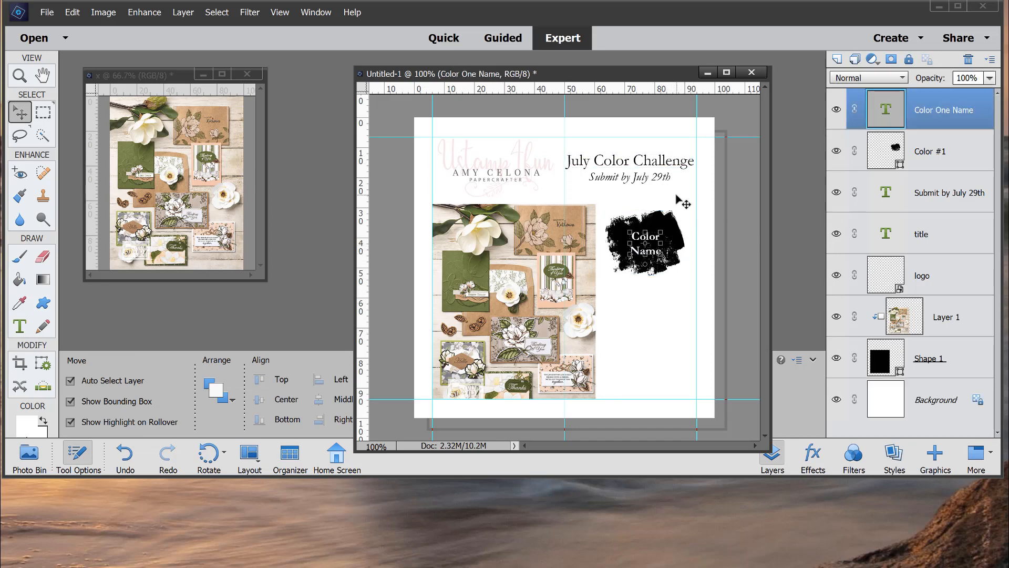
{"action": "key", "text": "Up"}
{"action": "key", "text": "Up"}
{"action": "key", "text": "Up"}
{"action": "key", "text": "Right"}
{"action": "key", "text": "Right"}
{"action": "key", "text": "Right"}
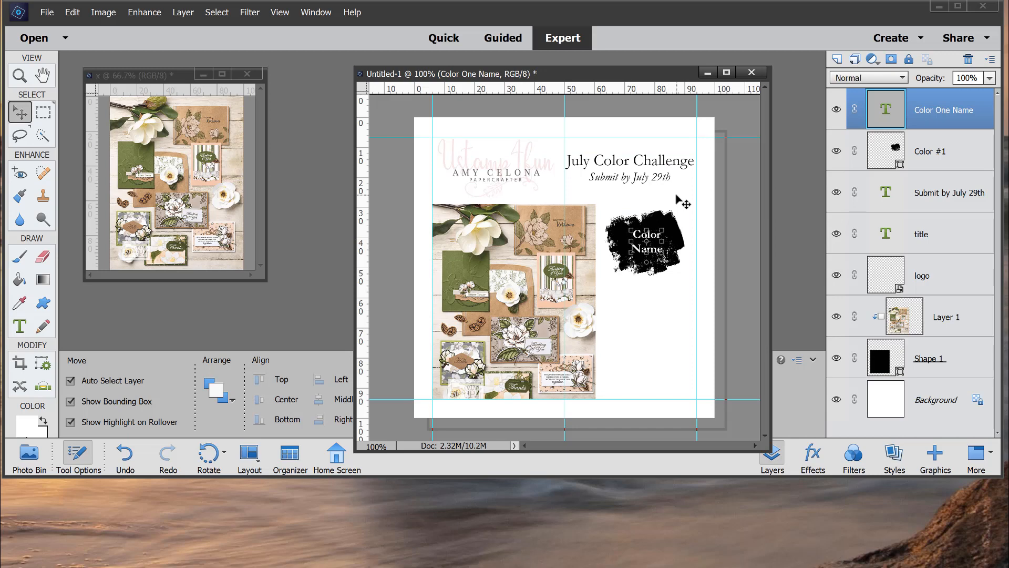
{"action": "left_click", "coordinate": [654, 354]}
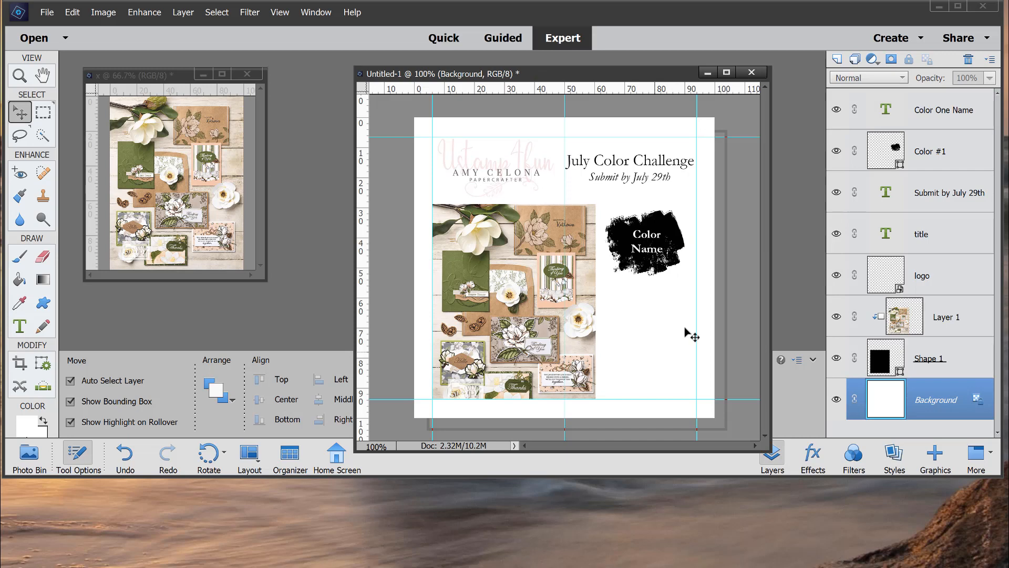
Group the Color One Name and Color #1 layers and name the group "Color Swatches"
{"action": "left_click", "coordinate": [956, 152]}
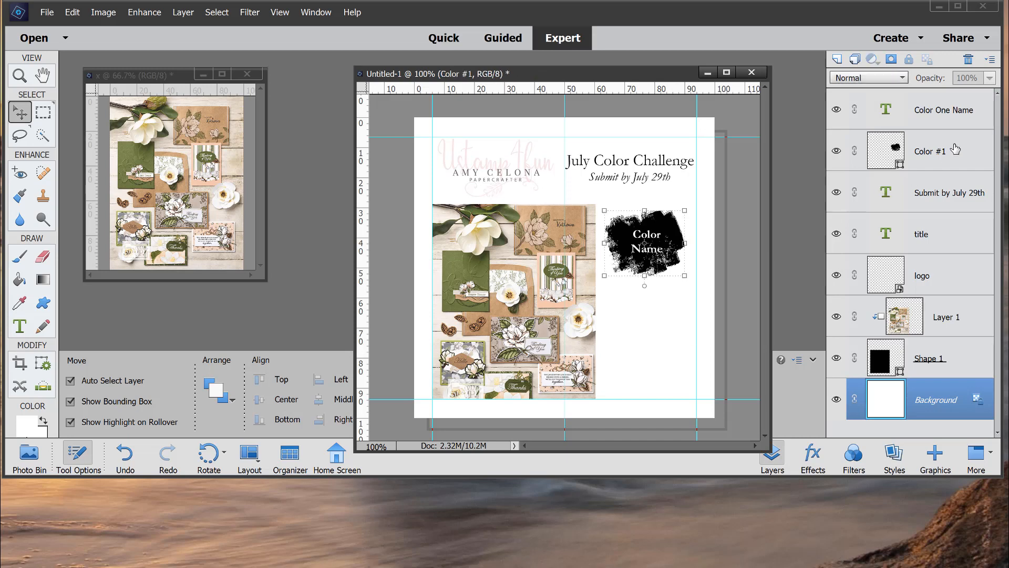
{"action": "left_click", "coordinate": [958, 114], "text": "ctrl"}
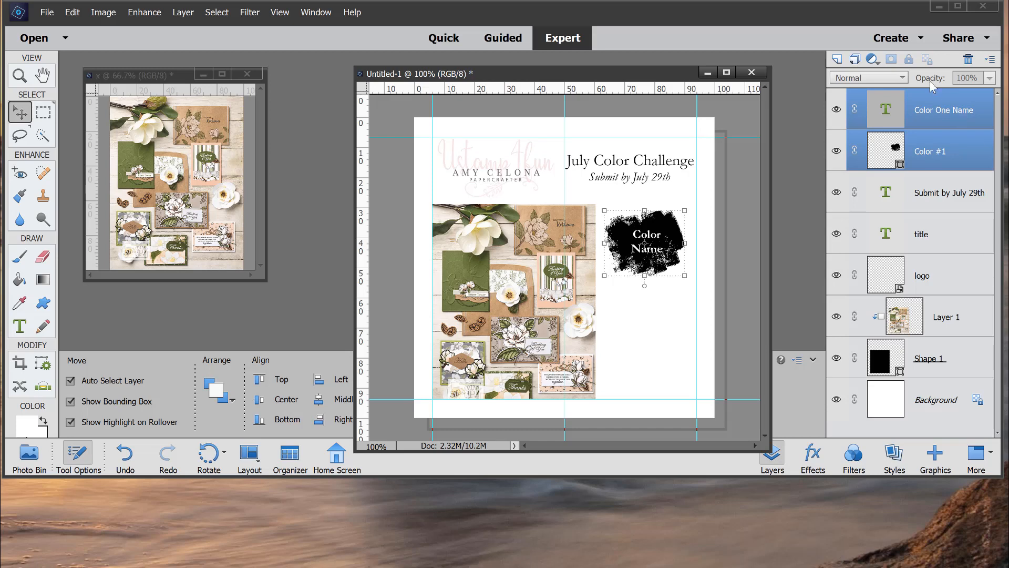
{"action": "left_click", "coordinate": [855, 62]}
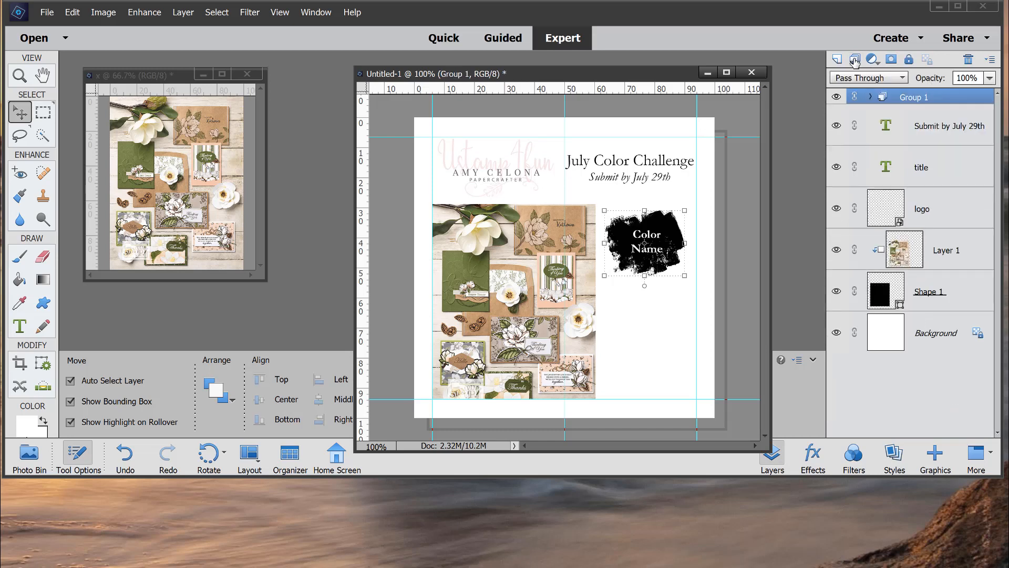
{"action": "double_click", "coordinate": [905, 96]}
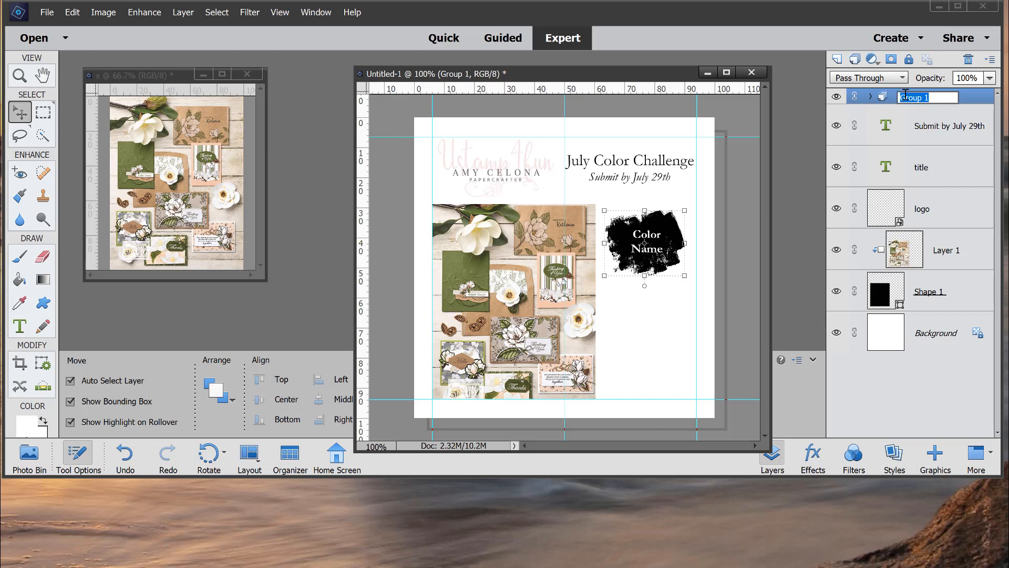
{"action": "type", "text": "Color Swatches"}
{"action": "key", "text": "Return"}
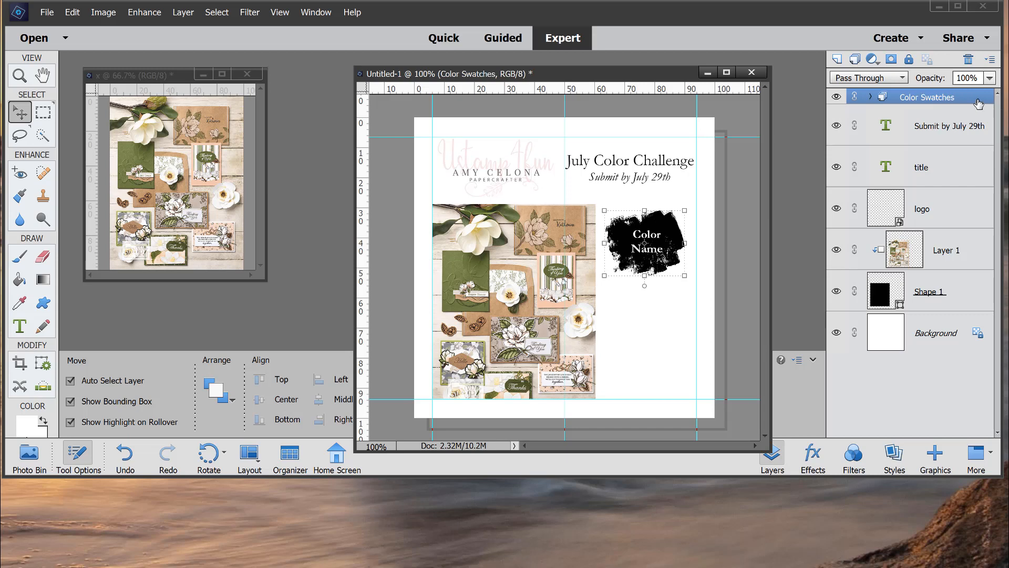
Color-label the Color Swatches group Red
{"action": "right_click", "coordinate": [971, 103]}
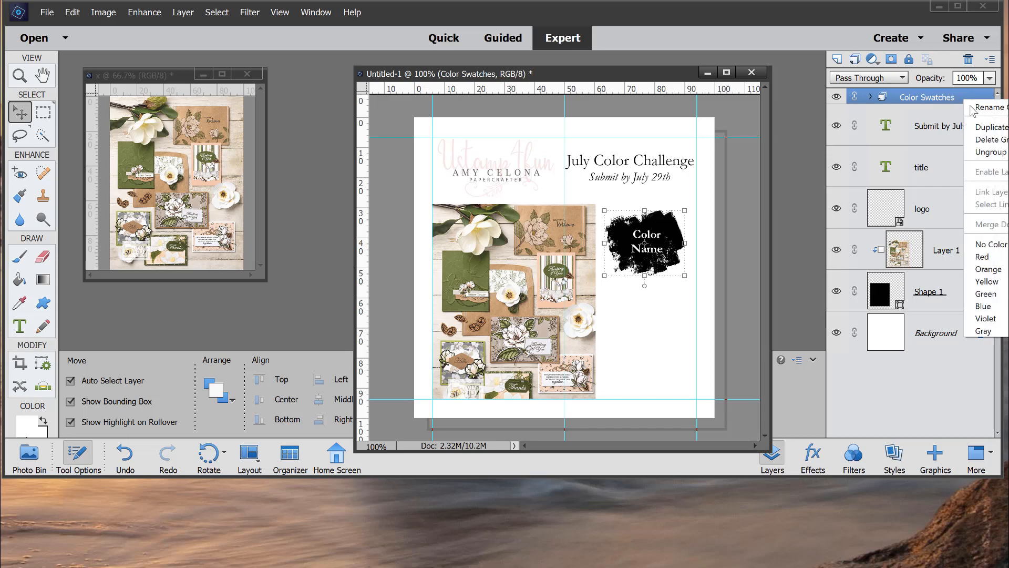
{"action": "left_click", "coordinate": [981, 256]}
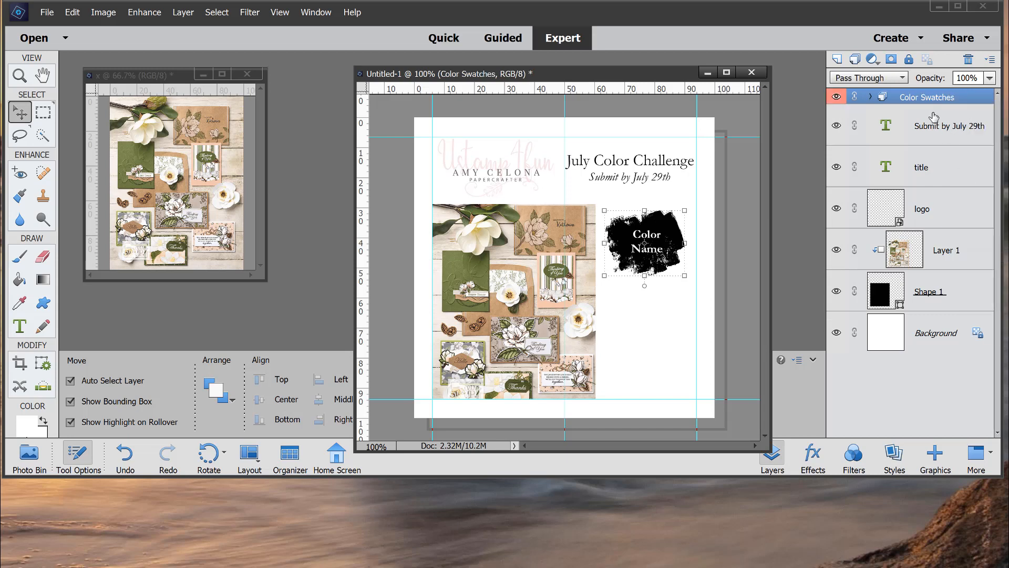
{"action": "left_click_drag", "start_coordinate": [1003, 102], "coordinate": [972, 103]}
{"action": "right_click", "coordinate": [935, 106]}
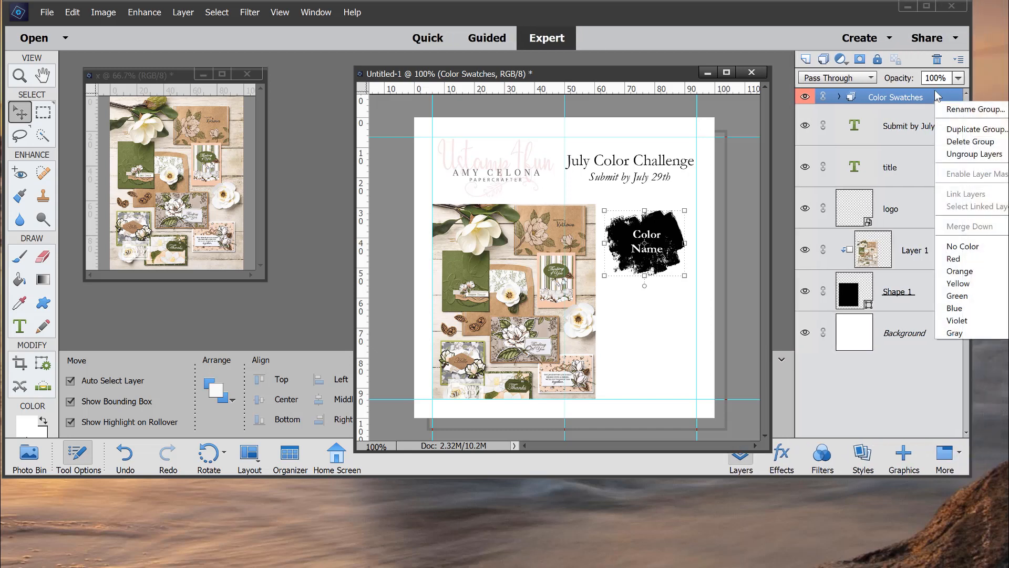
{"action": "left_click", "coordinate": [953, 258]}
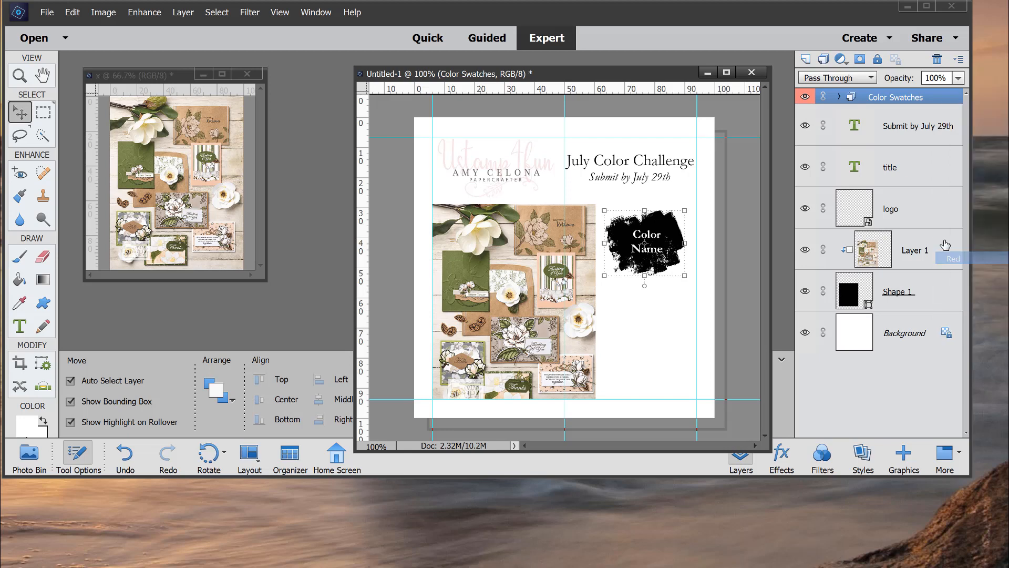
Expand the Color Swatches group and duplicate its text and Color #1 shape layers within the Untitled-1 document
{"action": "left_click", "coordinate": [839, 97]}
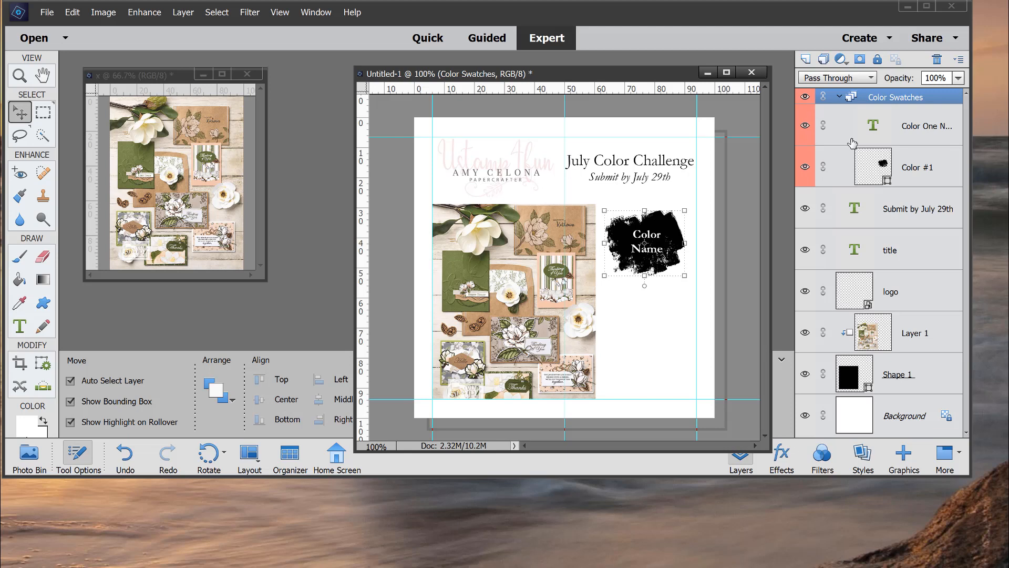
{"action": "left_click", "coordinate": [938, 167]}
{"action": "left_click", "coordinate": [929, 128], "text": "shift"}
{"action": "right_click", "coordinate": [929, 128]}
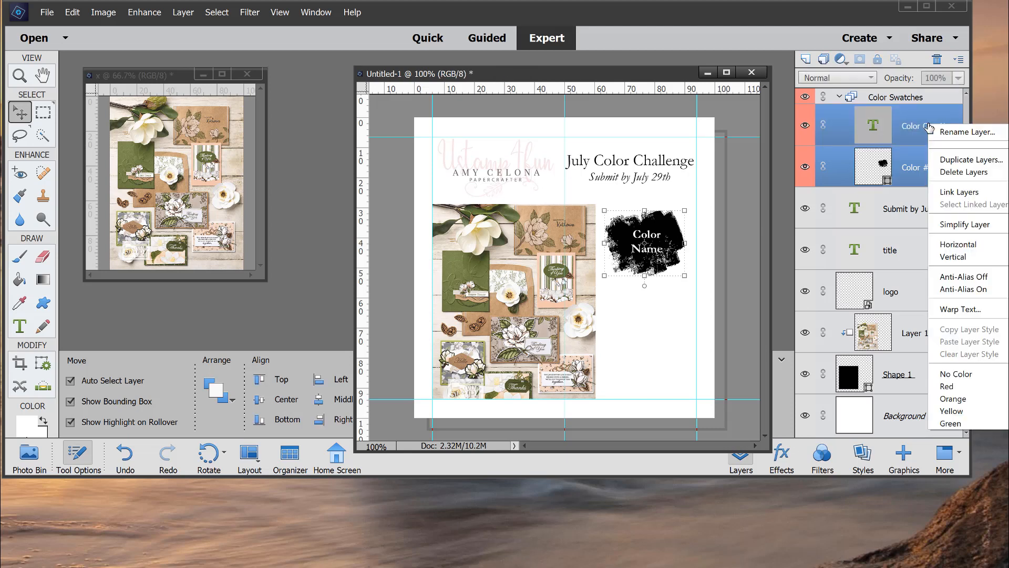
{"action": "left_click", "coordinate": [938, 160]}
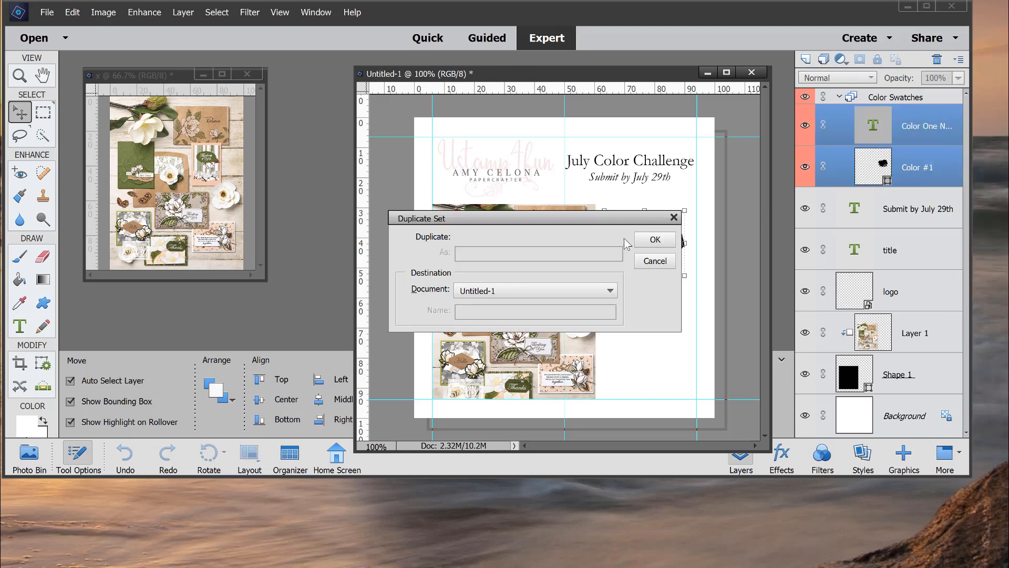
{"action": "left_click", "coordinate": [665, 240]}
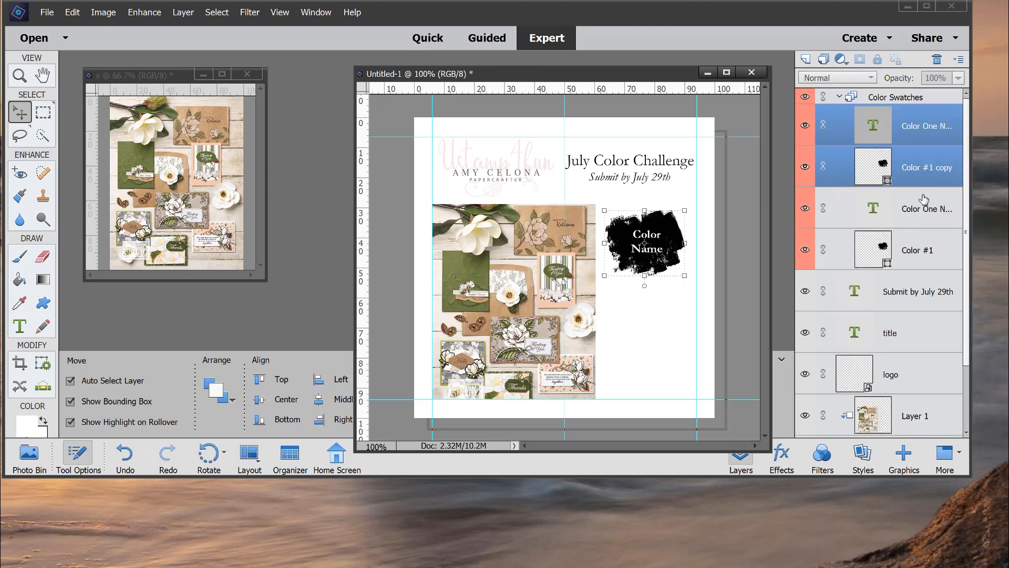
Move the two duplicated layers below the original Color #1 layer, keeping them inside the Color Swatches group
{"action": "left_click", "coordinate": [924, 168]}
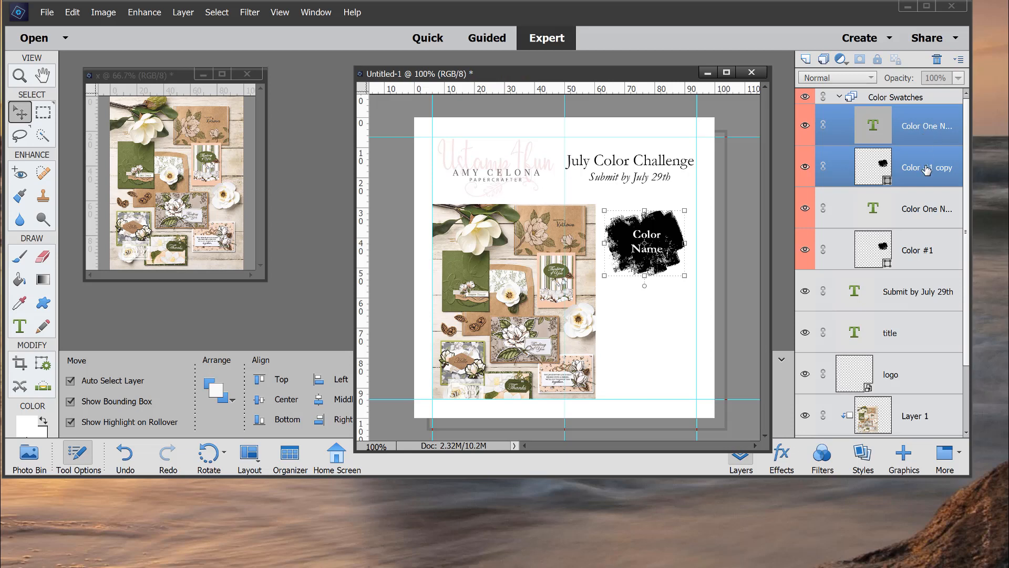
{"action": "left_click_drag", "start_coordinate": [926, 168], "coordinate": [920, 268]}
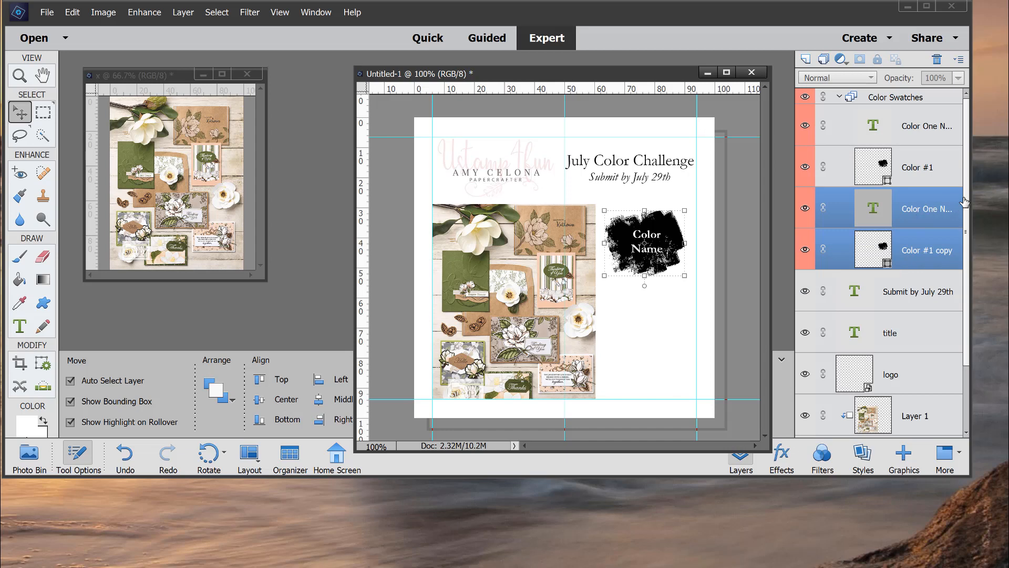
{"action": "left_click_drag", "start_coordinate": [971, 191], "coordinate": [1000, 191]}
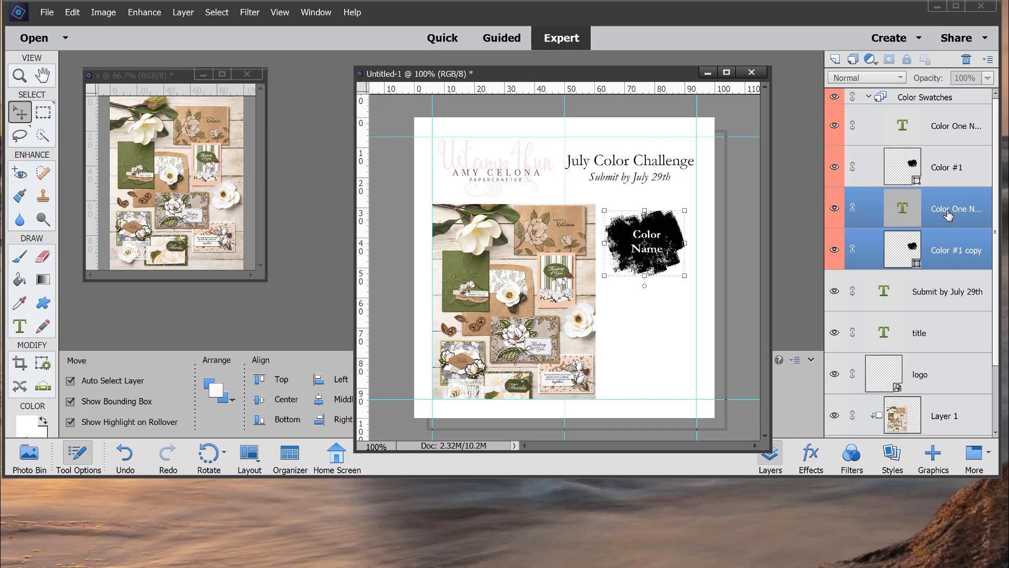
Move the duplicated swatch and its text straight down so they sit just beneath the first swatch, and deselect them
{"action": "key", "text": "Down"}
{"action": "key", "text": "Down"}
{"action": "key", "text": "Down"}
{"action": "key", "text": "Down"}
{"action": "key", "text": "Down"}
{"action": "key", "text": "Down"}
{"action": "key", "text": "Down"}
{"action": "key", "text": "Down"}
{"action": "key", "text": "Down"}
{"action": "key", "text": "Down"}
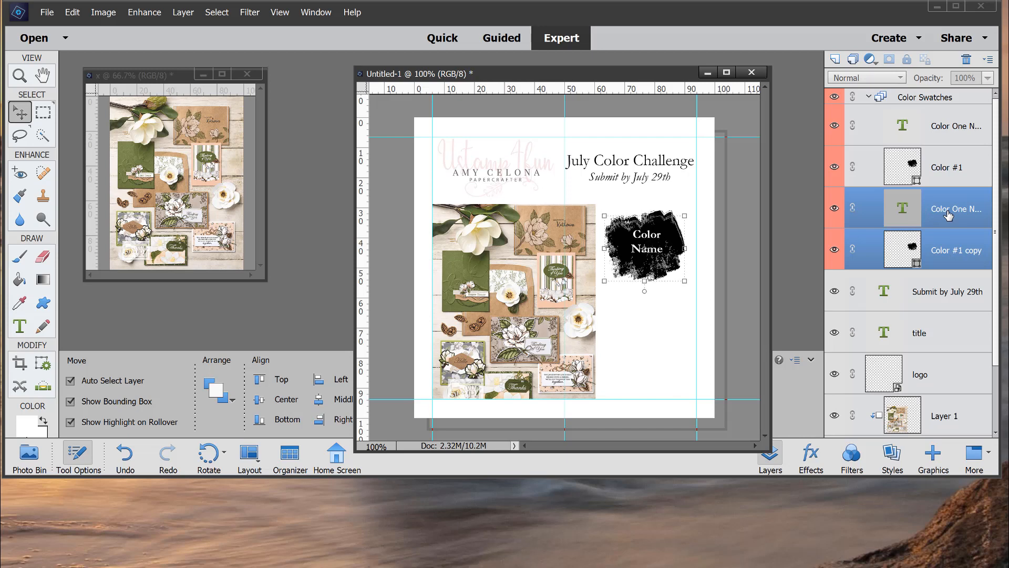
{"action": "key", "text": "Down"}
{"action": "key", "text": "Down"}
{"action": "key", "text": "Down"}
{"action": "key", "text": "Down"}
{"action": "key", "text": "Down"}
{"action": "key", "text": "Down"}
{"action": "key", "text": "Down"}
{"action": "key", "text": "Down"}
{"action": "key", "text": "Down"}
{"action": "key", "text": "Down"}
{"action": "key", "text": "Down"}
{"action": "key", "text": "Down"}
{"action": "key", "text": "Down"}
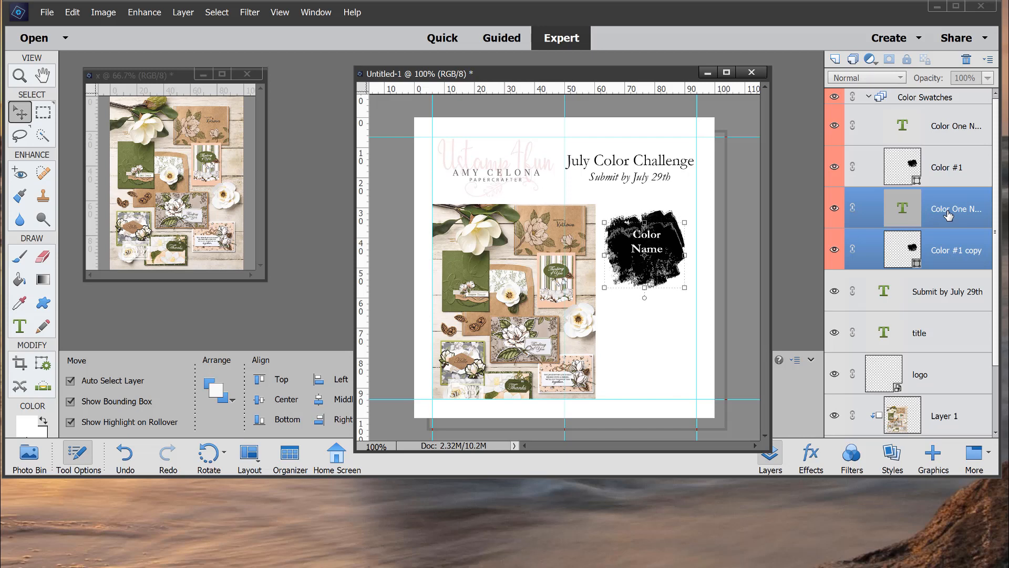
{"action": "key", "text": "Down"}
{"action": "key", "text": "Down"}
{"action": "key", "text": "Down"}
{"action": "key", "text": "Down"}
{"action": "key", "text": "Down"}
{"action": "key", "text": "shift+Down"}
{"action": "key", "text": "shift+Down"}
{"action": "key", "text": "shift+Down"}
{"action": "key", "text": "shift+Down"}
{"action": "key", "text": "shift+Down"}
{"action": "key", "text": "shift+Down"}
{"action": "key", "text": "shift+Down"}
{"action": "key", "text": "shift+Down"}
{"action": "key", "text": "shift+Down"}
{"action": "key", "text": "shift+Down"}
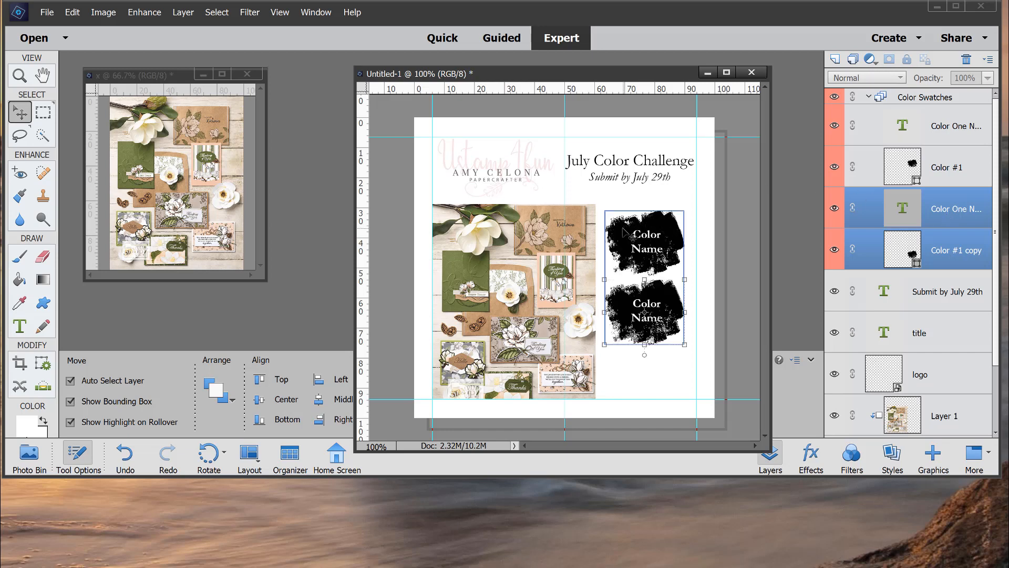
{"action": "left_click", "coordinate": [711, 251]}
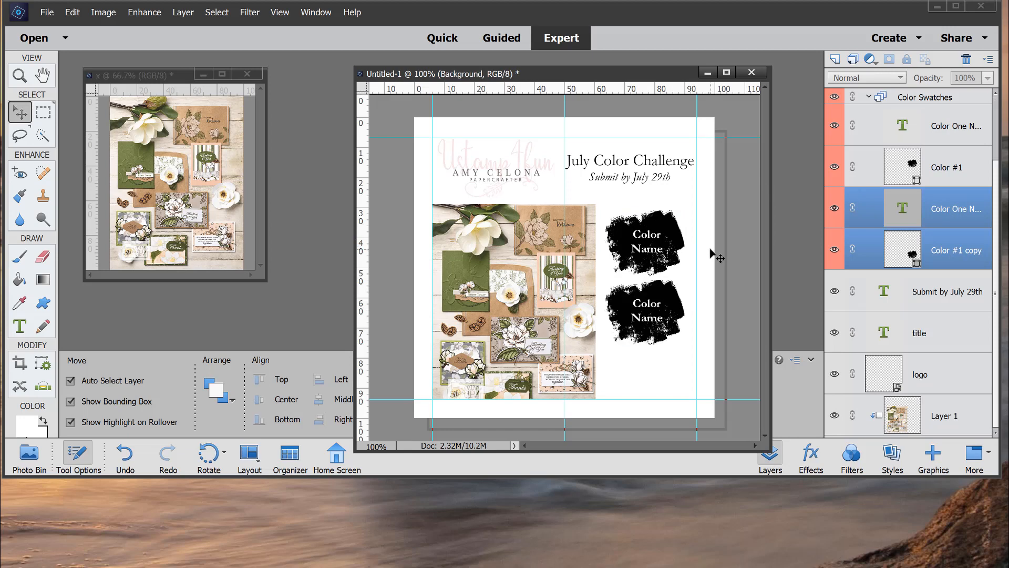
Rename the duplicated text layer "Color Two name" and the duplicated shape layer "Color #2"
{"action": "left_click", "coordinate": [646, 318]}
{"action": "left_click", "coordinate": [946, 209]}
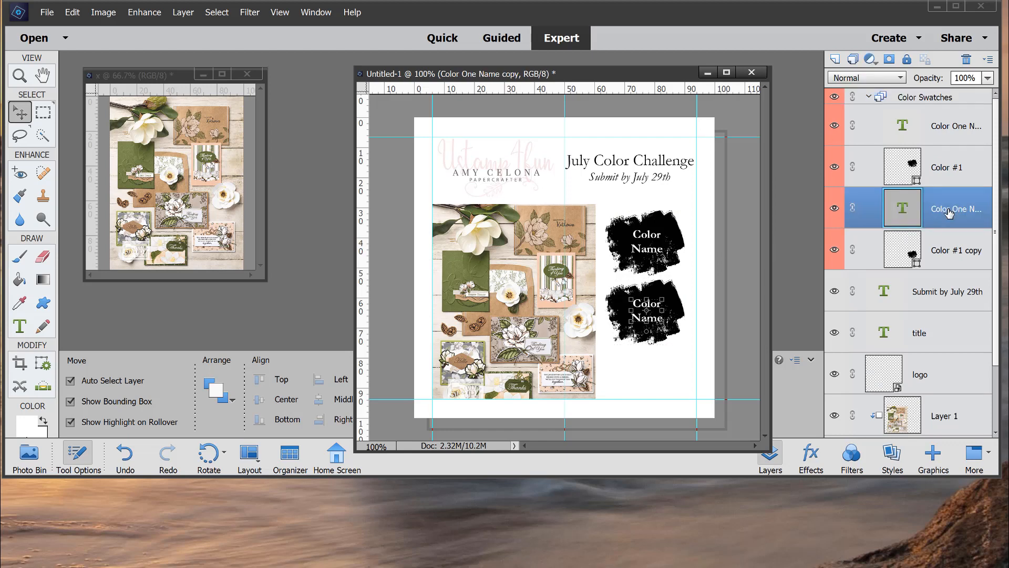
{"action": "double_click", "coordinate": [949, 209]}
{"action": "type", "text": "Color Two"}
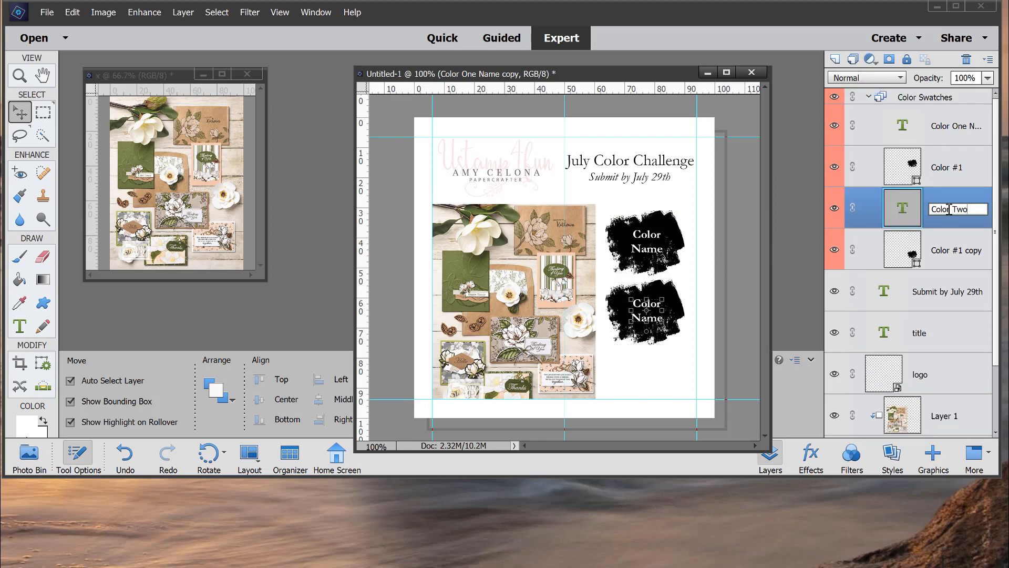
{"action": "type", "text": " name"}
{"action": "left_click", "coordinate": [956, 249]}
{"action": "double_click", "coordinate": [959, 249]}
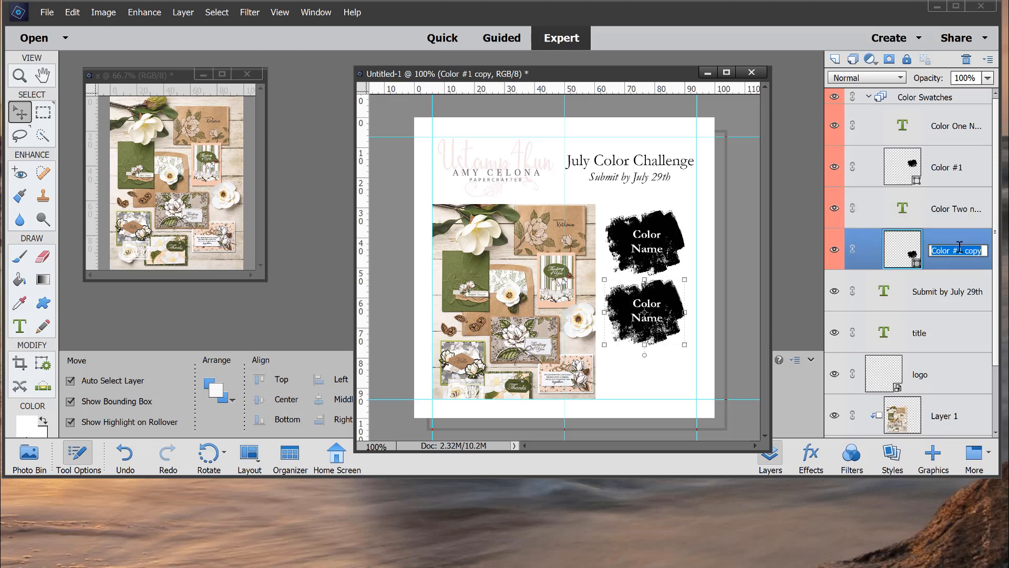
{"action": "type", "text": "Col"}
{"action": "key", "text": "Return"}
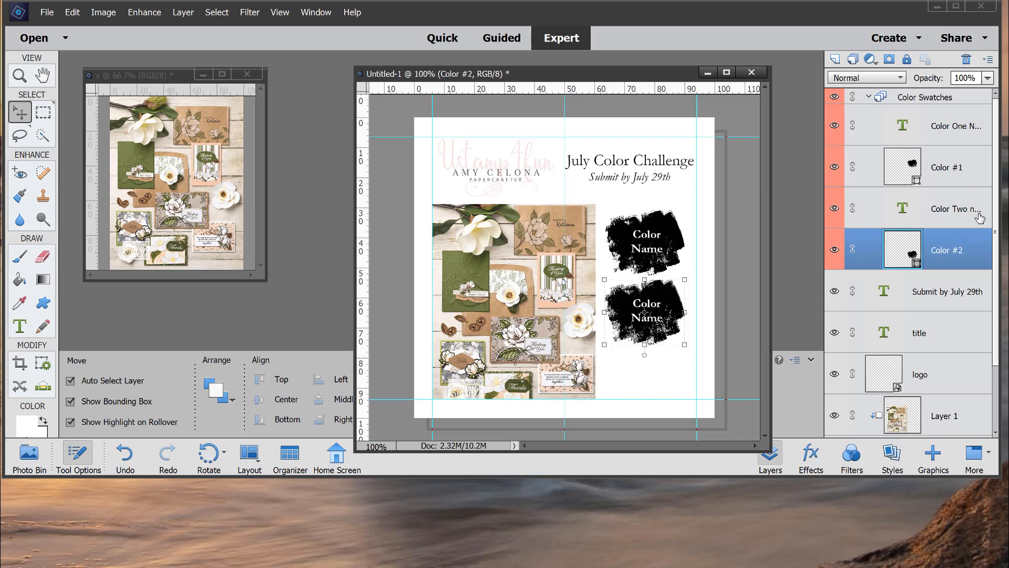
Duplicate the Color Two name and Color #2 layers and place the copies below the Color #2 layer
{"action": "left_click", "coordinate": [974, 212]}
{"action": "left_click", "coordinate": [973, 241], "text": "shift"}
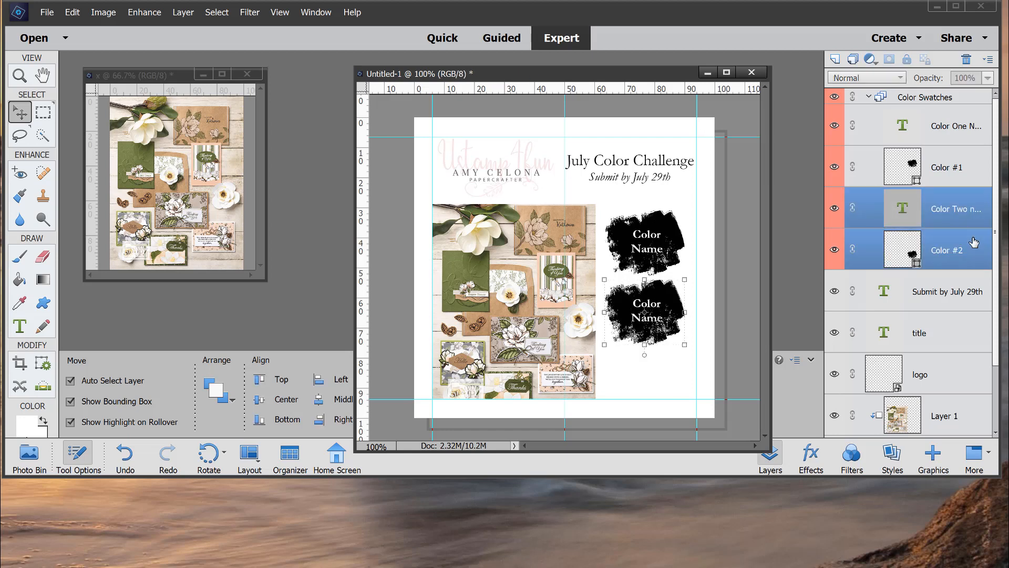
{"action": "right_click", "coordinate": [973, 240]}
{"action": "left_click", "coordinate": [988, 279]}
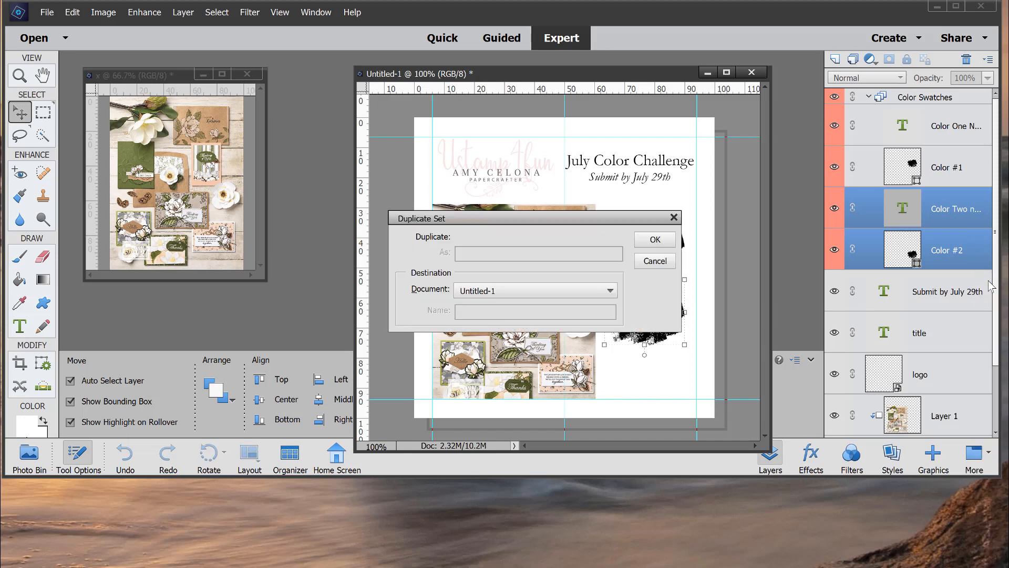
{"action": "left_click", "coordinate": [659, 243]}
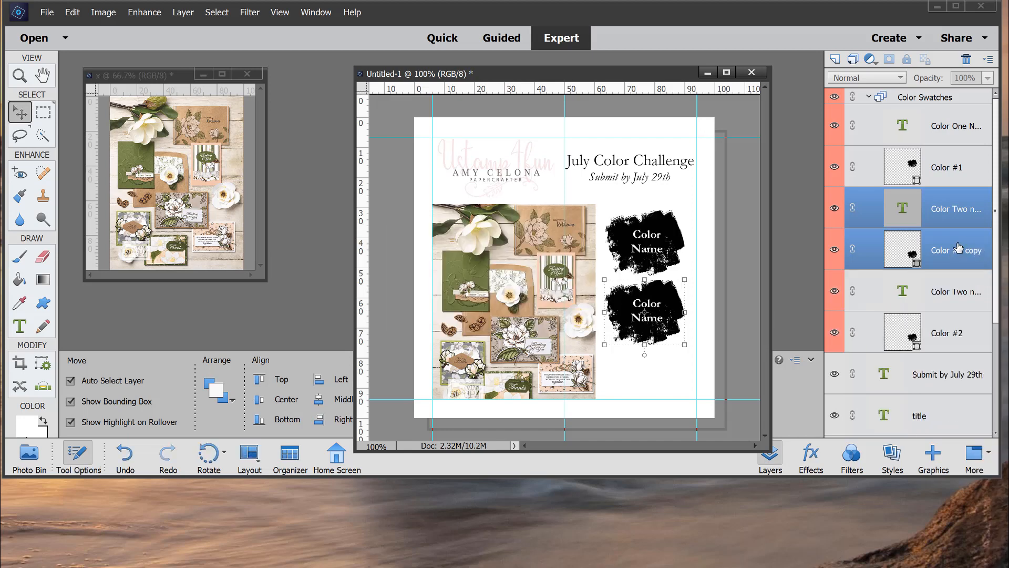
{"action": "left_click_drag", "start_coordinate": [980, 252], "coordinate": [948, 339]}
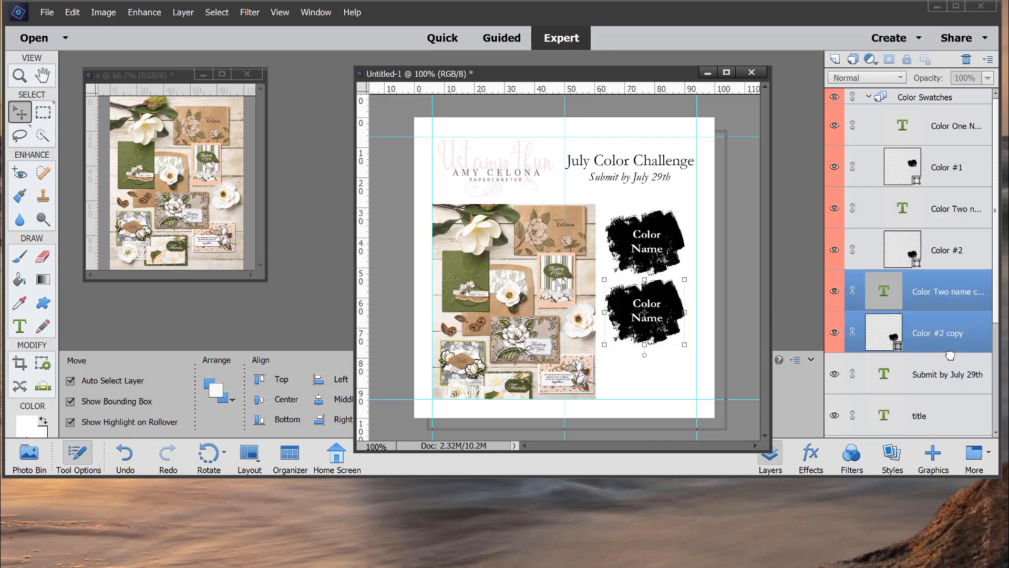
Rename the new text copy "Color Three Name" and the new shape copy "Color #3", and select the text layer
{"action": "double_click", "coordinate": [946, 292]}
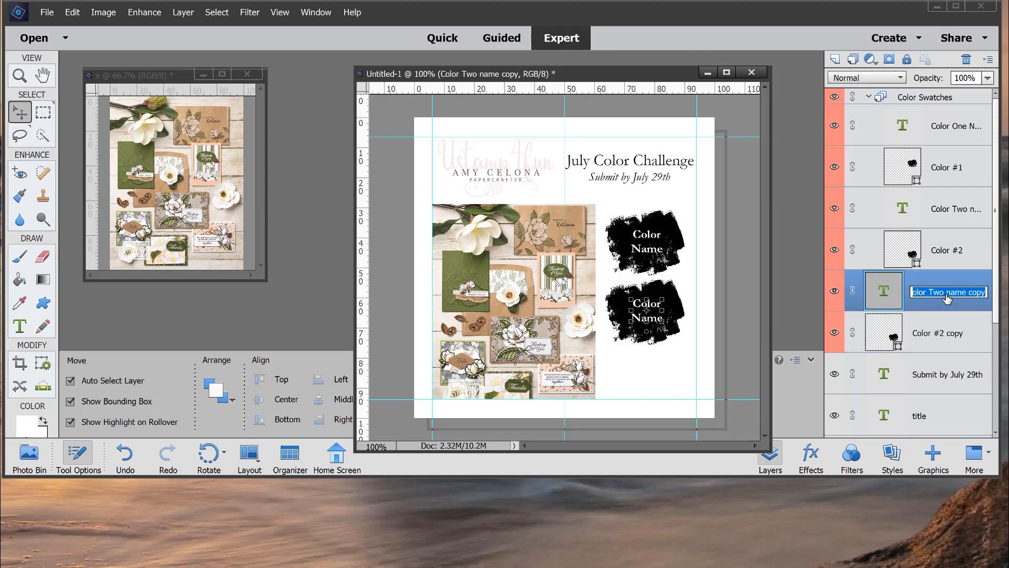
{"action": "type", "text": "Color Three Name"}
{"action": "double_click", "coordinate": [946, 337]}
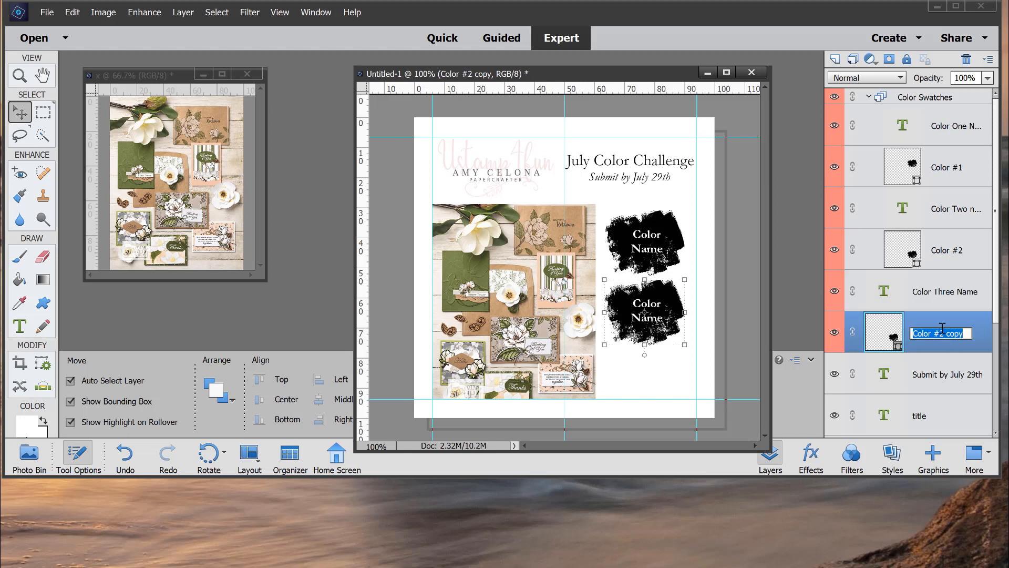
{"action": "left_click", "coordinate": [942, 331]}
{"action": "left_click_drag", "start_coordinate": [941, 333], "coordinate": [982, 333]}
{"action": "type", "text": "3"}
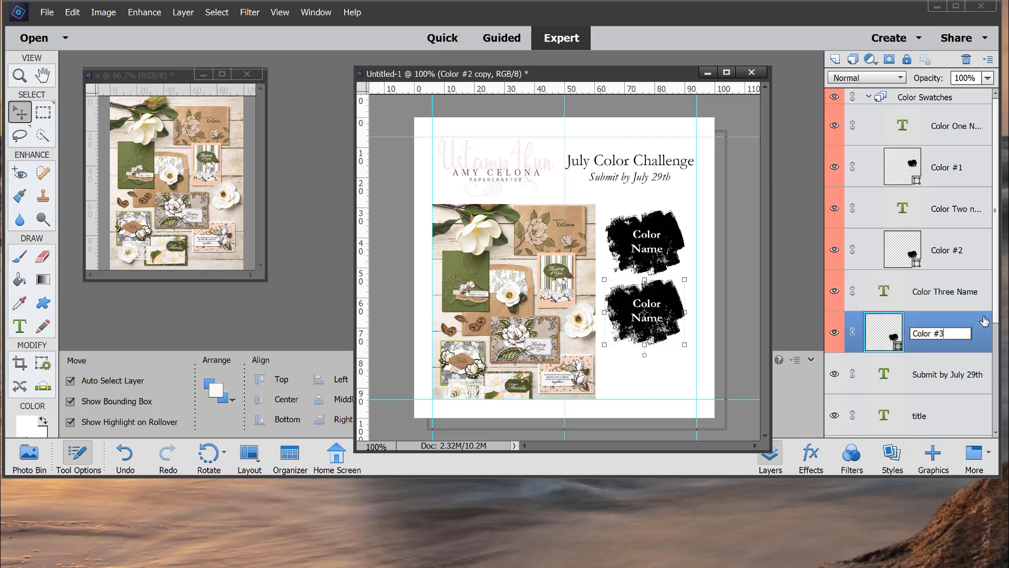
{"action": "key", "text": "Return"}
{"action": "left_click", "coordinate": [942, 290]}
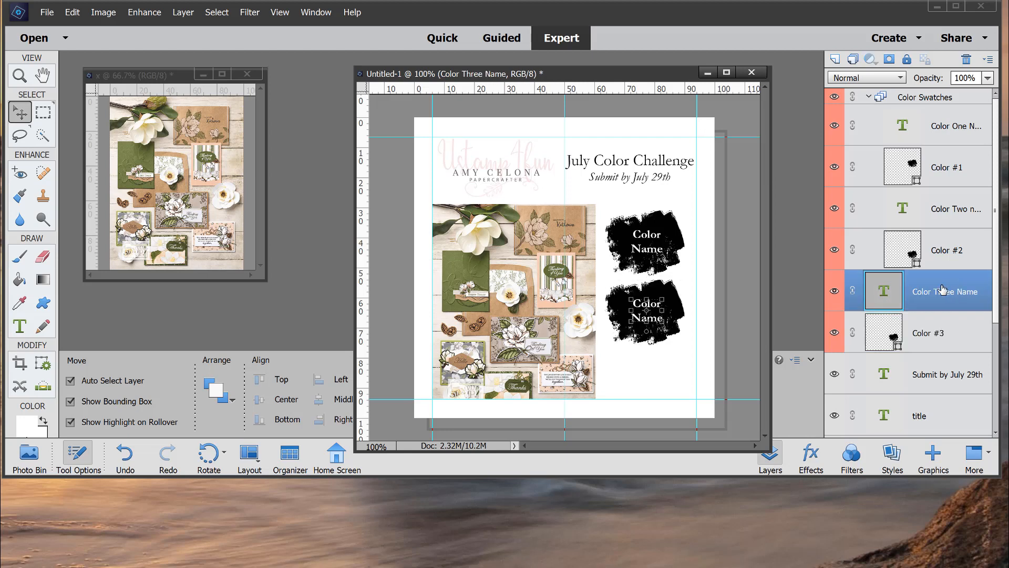
Move the Color Three Name and Color #3 layers straight down so they sit just beneath the second swatch, and deselect them
{"action": "left_click", "coordinate": [949, 326], "text": "ctrl"}
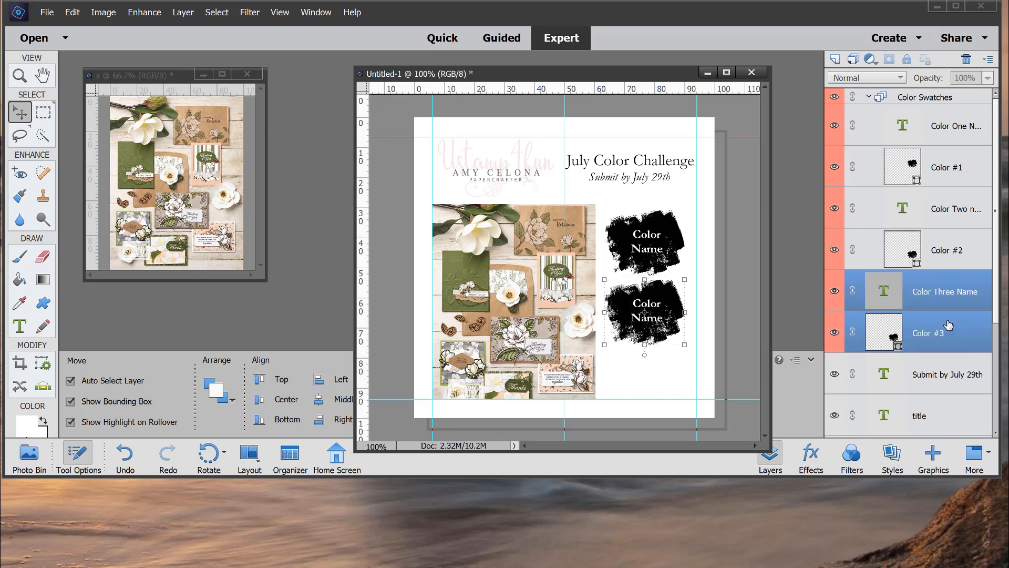
{"action": "key", "text": "Down"}
{"action": "key", "text": "Down"}
{"action": "key", "text": "Down"}
{"action": "key", "text": "Down"}
{"action": "key", "text": "Down"}
{"action": "key", "text": "Down"}
{"action": "key", "text": "Down"}
{"action": "key", "text": "Down"}
{"action": "key", "text": "Down"}
{"action": "key", "text": "Down"}
{"action": "key", "text": "Down"}
{"action": "key", "text": "Down"}
{"action": "key", "text": "Down"}
{"action": "key", "text": "Down"}
{"action": "key", "text": "Down"}
{"action": "key", "text": "Down"}
{"action": "key", "text": "Down"}
{"action": "key", "text": "Down"}
{"action": "key", "text": "Down"}
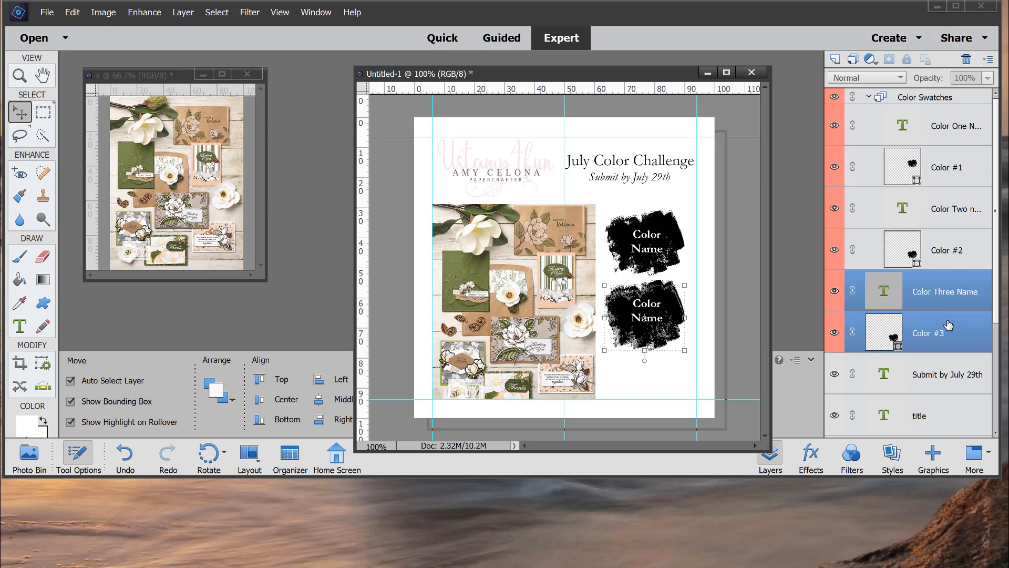
{"action": "key", "text": "Down"}
{"action": "key", "text": "Down"}
{"action": "key", "text": "Down"}
{"action": "key", "text": "Down"}
{"action": "key", "text": "Down"}
{"action": "key", "text": "Down"}
{"action": "key", "text": "Down"}
{"action": "key", "text": "Down"}
{"action": "key", "text": "Down"}
{"action": "key", "text": "Down"}
{"action": "key", "text": "Down"}
{"action": "key", "text": "Down"}
{"action": "key", "text": "Down"}
{"action": "key", "text": "Down"}
{"action": "key", "text": "Down"}
{"action": "key", "text": "Down"}
{"action": "key", "text": "Down"}
{"action": "key", "text": "Down"}
{"action": "key", "text": "Down"}
{"action": "key", "text": "Down"}
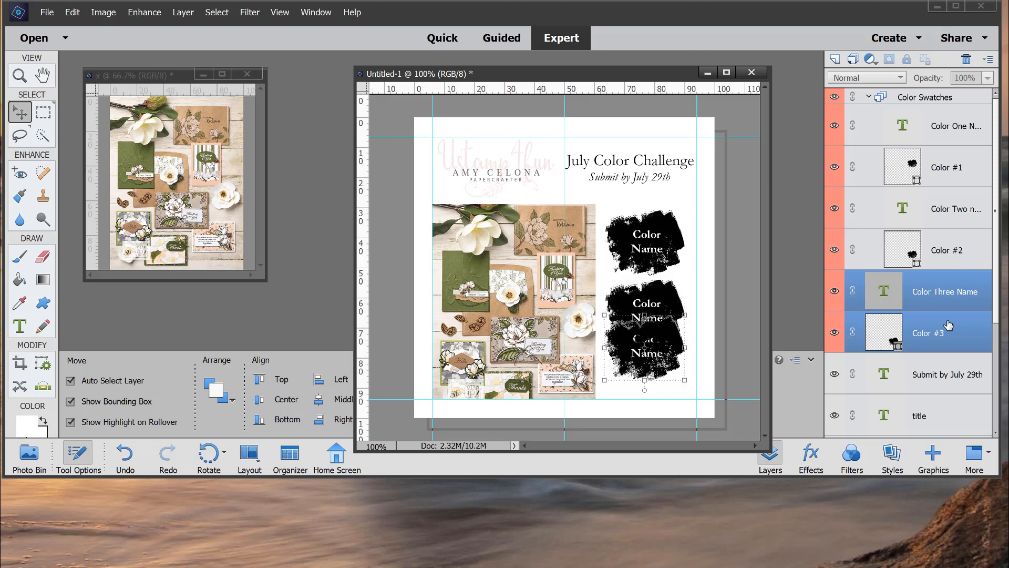
{"action": "key", "text": "Down"}
{"action": "key", "text": "Down"}
{"action": "key", "text": "Down"}
{"action": "key", "text": "Down"}
{"action": "key", "text": "Down"}
{"action": "key", "text": "Down"}
{"action": "key", "text": "Down"}
{"action": "key", "text": "Down"}
{"action": "key", "text": "Down"}
{"action": "key", "text": "Down"}
{"action": "key", "text": "Down"}
{"action": "key", "text": "Down"}
{"action": "key", "text": "Down"}
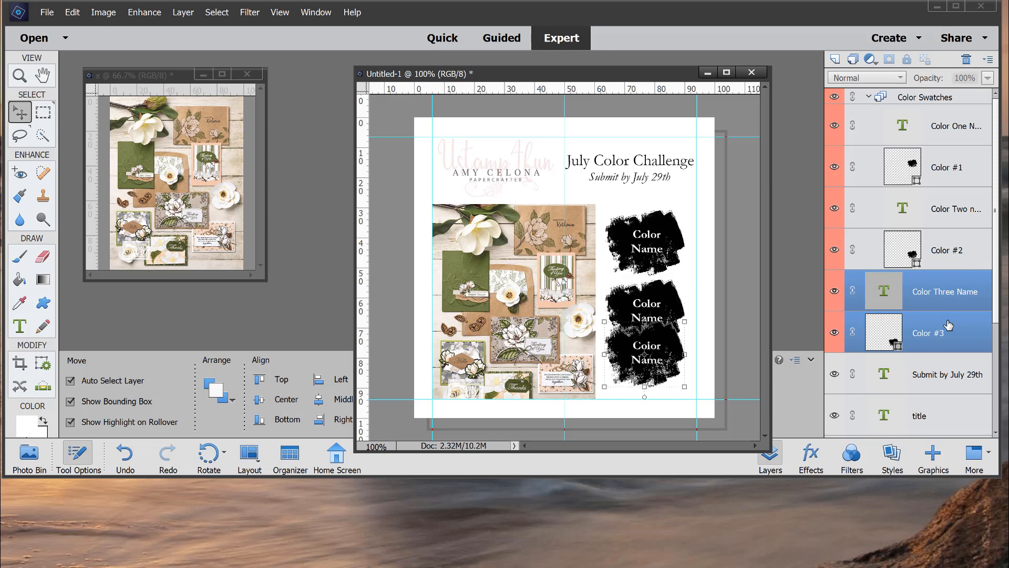
{"action": "key", "text": "Down"}
{"action": "key", "text": "Down"}
{"action": "key", "text": "Down"}
{"action": "key", "text": "Down"}
{"action": "key", "text": "Down"}
{"action": "key", "text": "Down"}
{"action": "key", "text": "Down"}
{"action": "key", "text": "Down"}
{"action": "key", "text": "Down"}
{"action": "key", "text": "Down"}
{"action": "key", "text": "Down"}
{"action": "key", "text": "Down"}
{"action": "key", "text": "Down"}
{"action": "key", "text": "Down"}
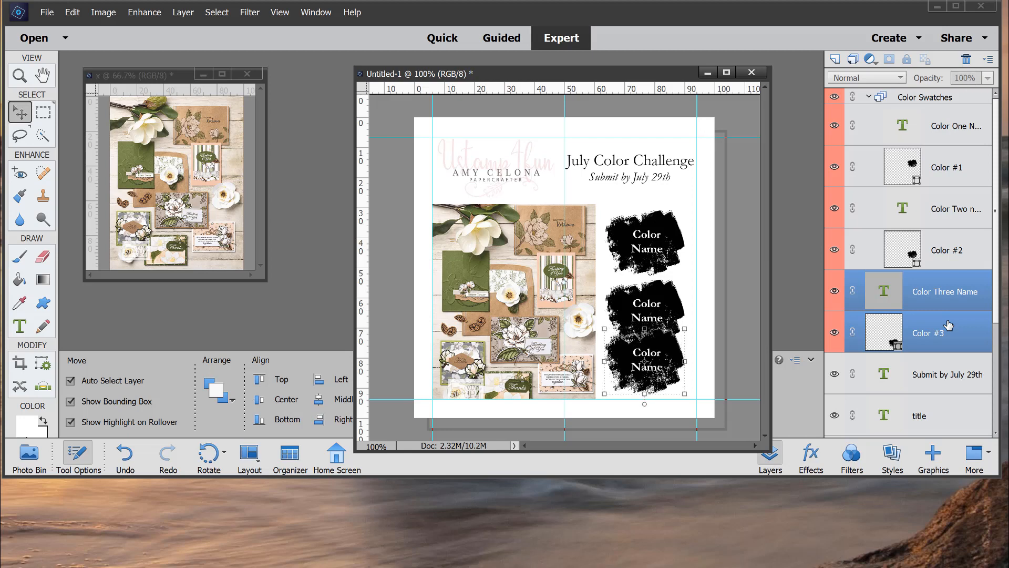
{"action": "key", "text": "Down"}
{"action": "key", "text": "Down"}
{"action": "key", "text": "Down"}
{"action": "key", "text": "Down"}
{"action": "key", "text": "Down"}
{"action": "key", "text": "Down"}
{"action": "key", "text": "Down"}
{"action": "key", "text": "Down"}
{"action": "key", "text": "Down"}
{"action": "key", "text": "Down"}
{"action": "key", "text": "Down"}
{"action": "key", "text": "Down"}
{"action": "key", "text": "Down"}
{"action": "key", "text": "Down"}
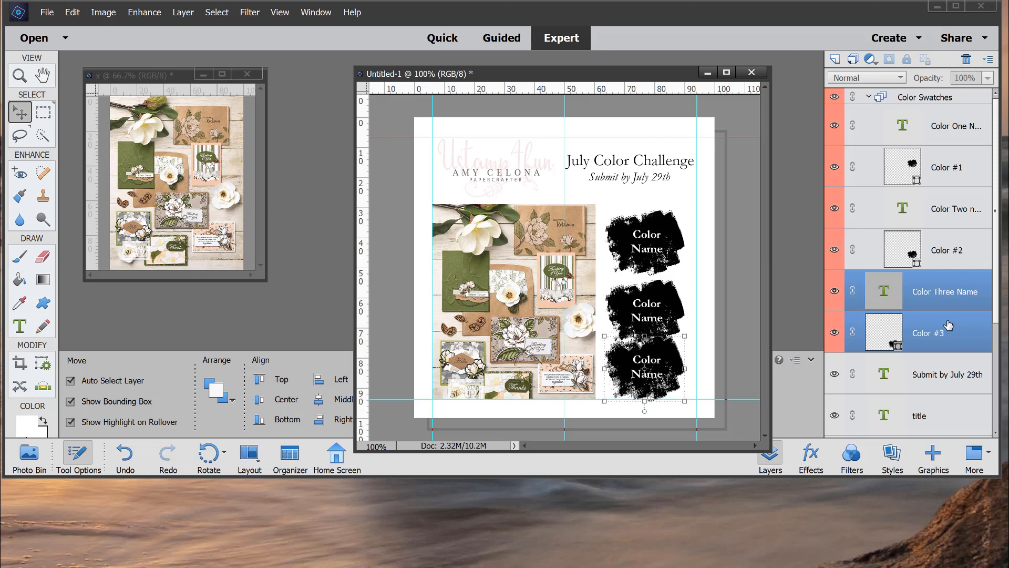
{"action": "key", "text": "Down"}
{"action": "key", "text": "Down"}
{"action": "key", "text": "Down"}
{"action": "key", "text": "Down"}
{"action": "key", "text": "Down"}
{"action": "key", "text": "Down"}
{"action": "key", "text": "Down"}
{"action": "key", "text": "Down"}
{"action": "key", "text": "Down"}
{"action": "key", "text": "Down"}
{"action": "key", "text": "Down"}
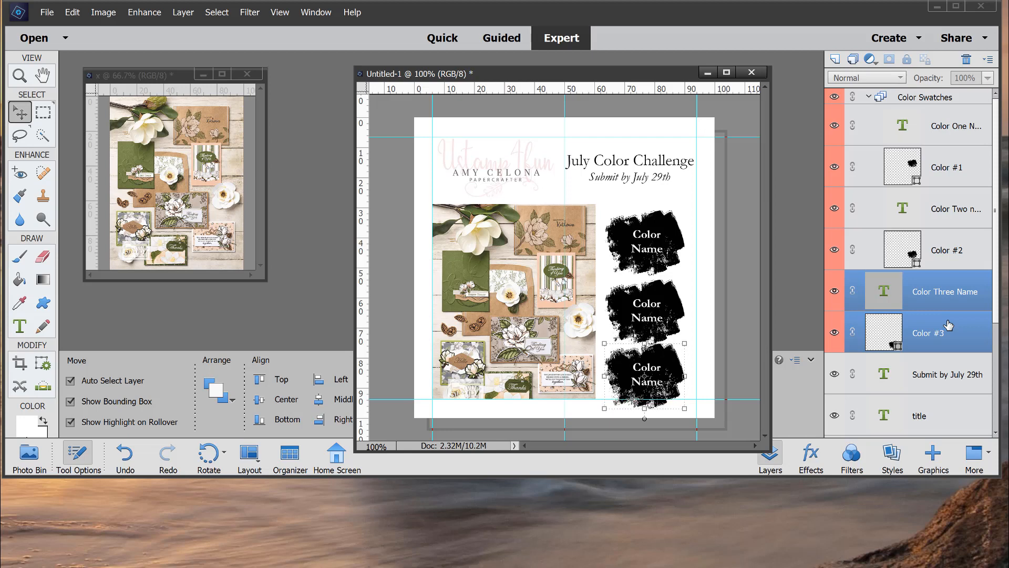
{"action": "key", "text": "Down"}
{"action": "key", "text": "Down"}
{"action": "key", "text": "Down"}
{"action": "key", "text": "Down"}
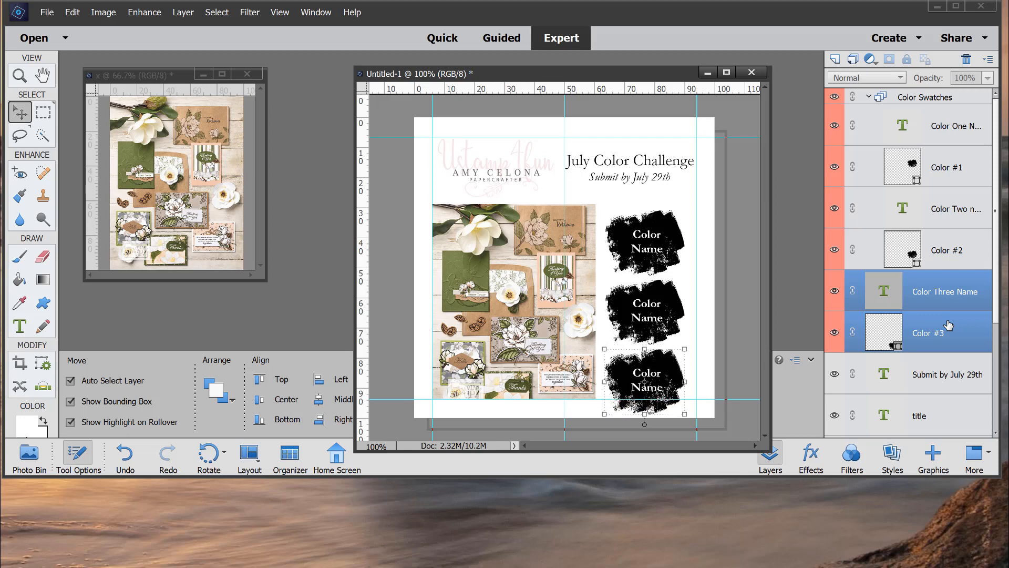
{"action": "left_click", "coordinate": [737, 263]}
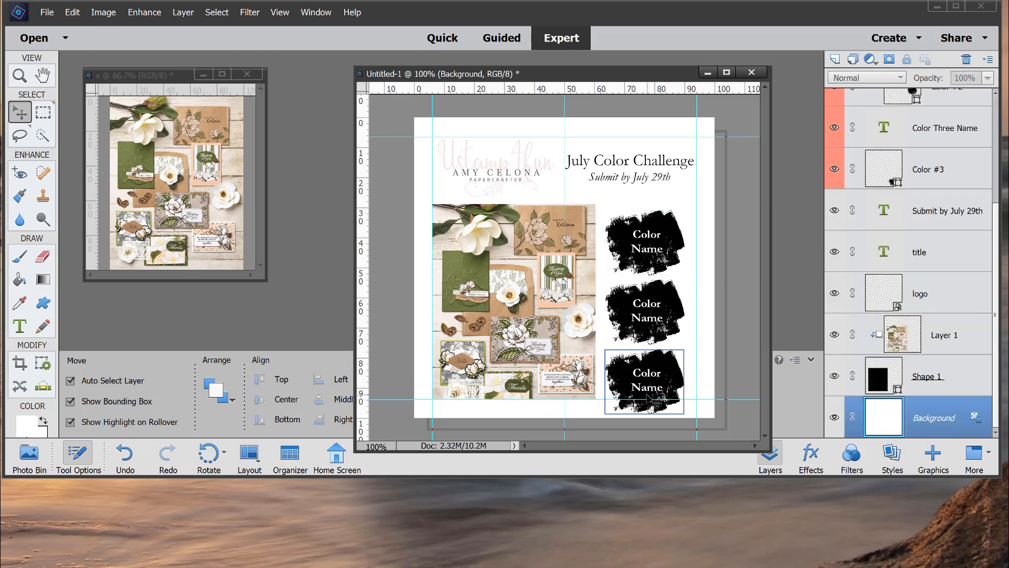
Try to move the Color Swatches group slightly upward beside the photo, and undo the move
{"action": "scroll", "coordinate": [941, 219], "scroll_direction": "up", "scroll_amount": 1}
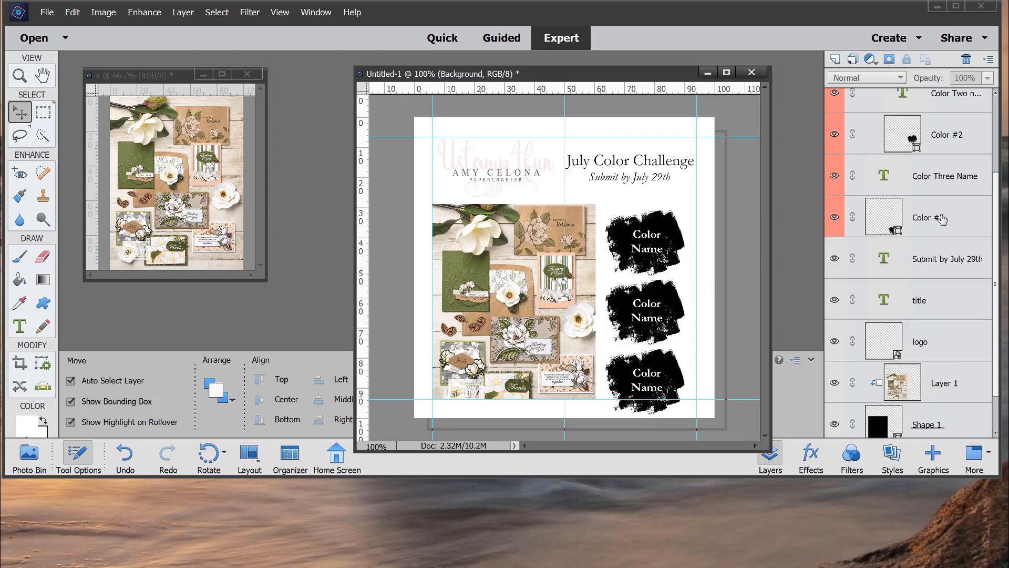
{"action": "scroll", "coordinate": [941, 219], "scroll_direction": "up", "scroll_amount": 1}
{"action": "scroll", "coordinate": [940, 280], "scroll_direction": "up", "scroll_amount": 2}
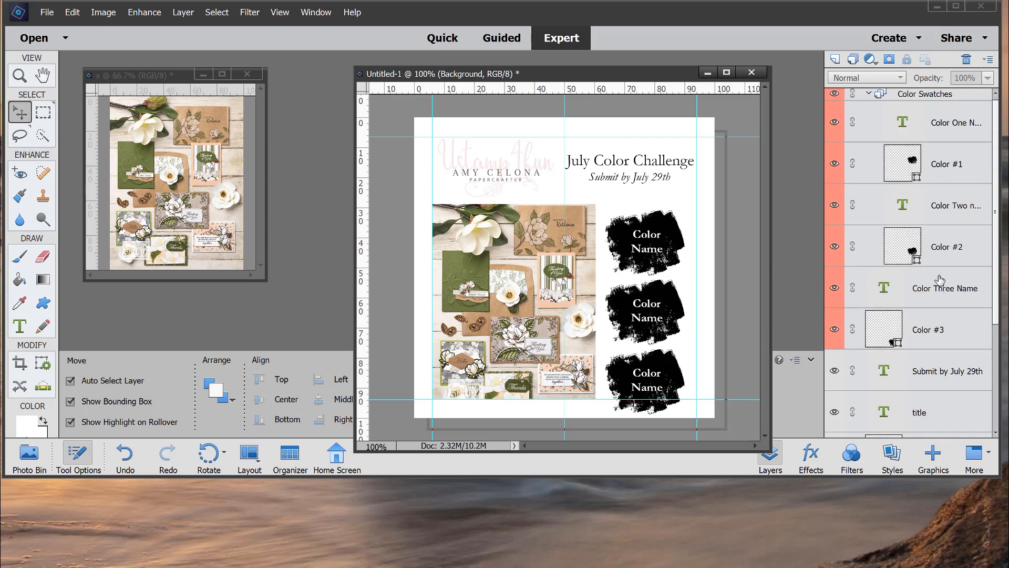
{"action": "left_click", "coordinate": [934, 99]}
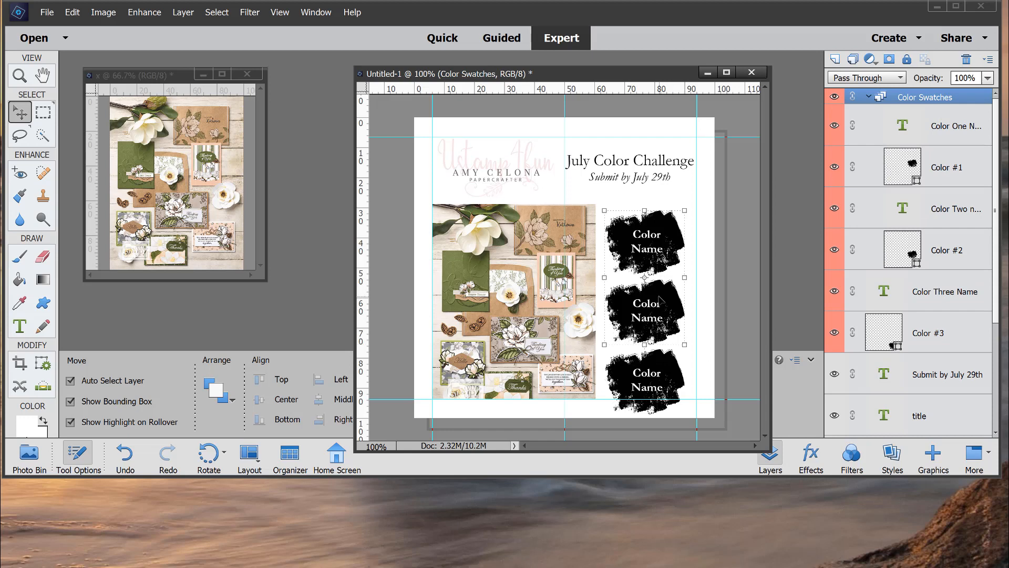
{"action": "left_click_drag", "start_coordinate": [660, 300], "coordinate": [663, 283]}
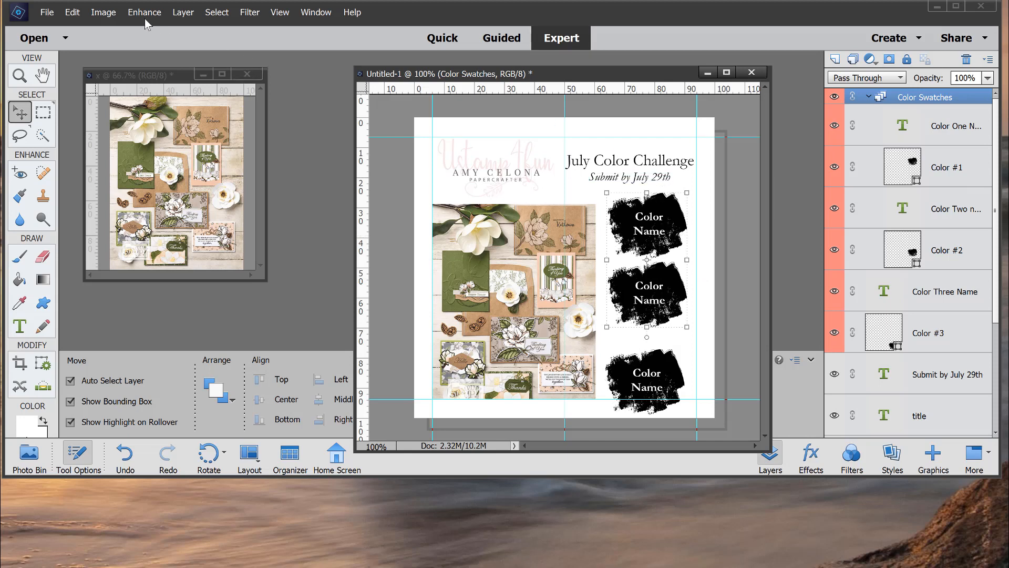
{"action": "left_click", "coordinate": [72, 13]}
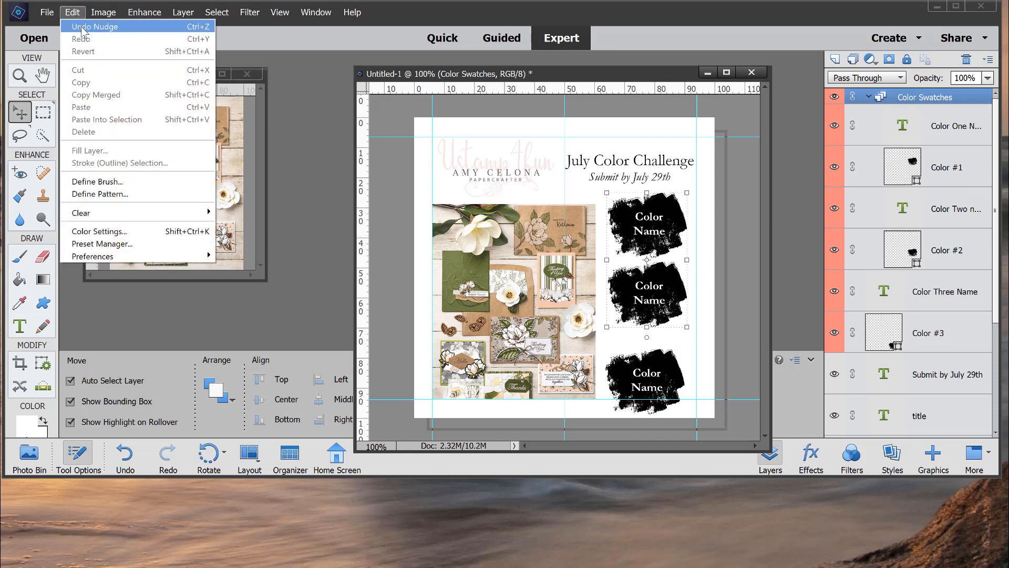
{"action": "left_click", "coordinate": [83, 27]}
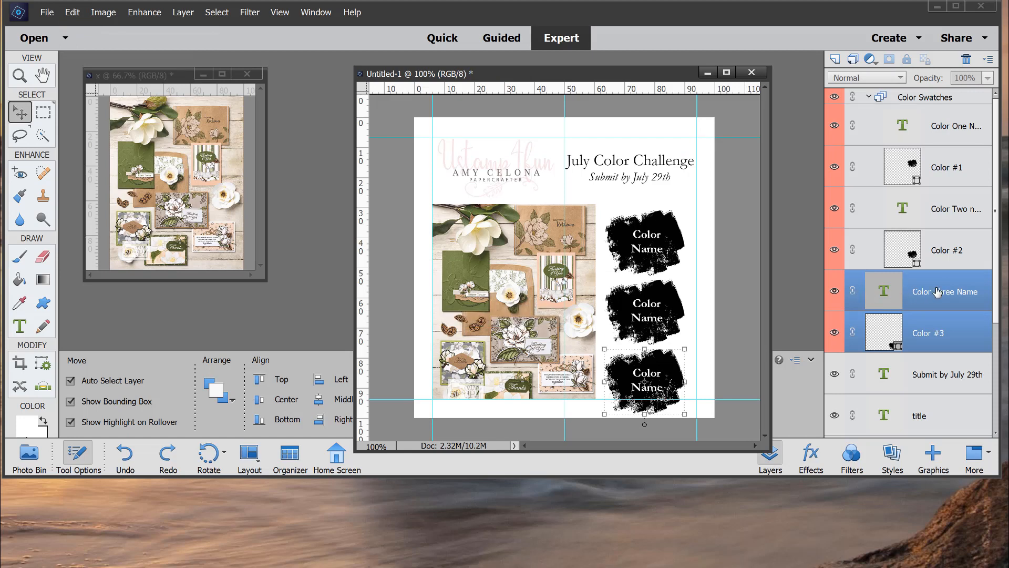
Move the Color Three Name and Color #3 layers into the Color Swatches group, directly beneath the Color #2 layer
{"action": "left_click", "coordinate": [941, 250]}
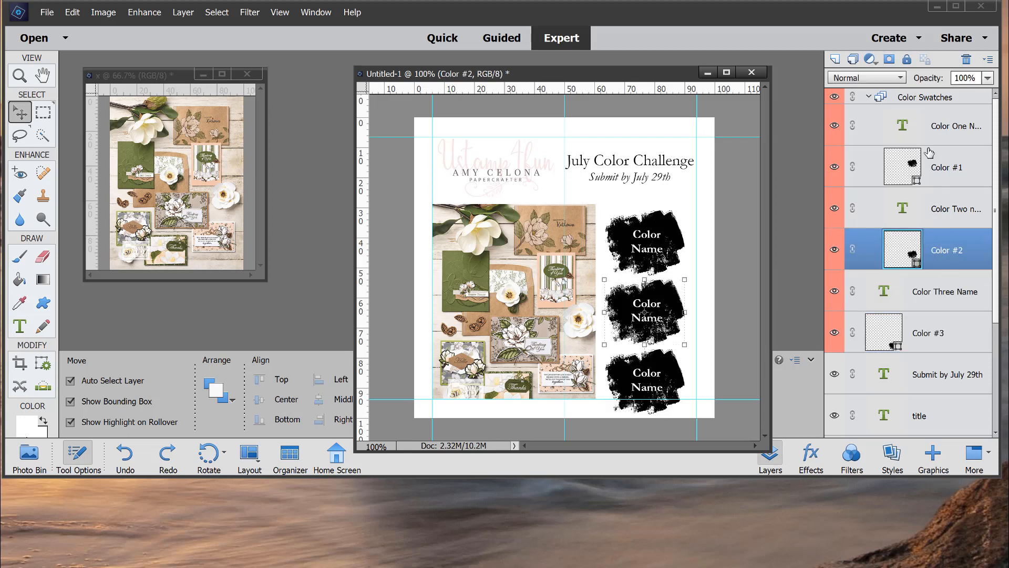
{"action": "left_click", "coordinate": [930, 99]}
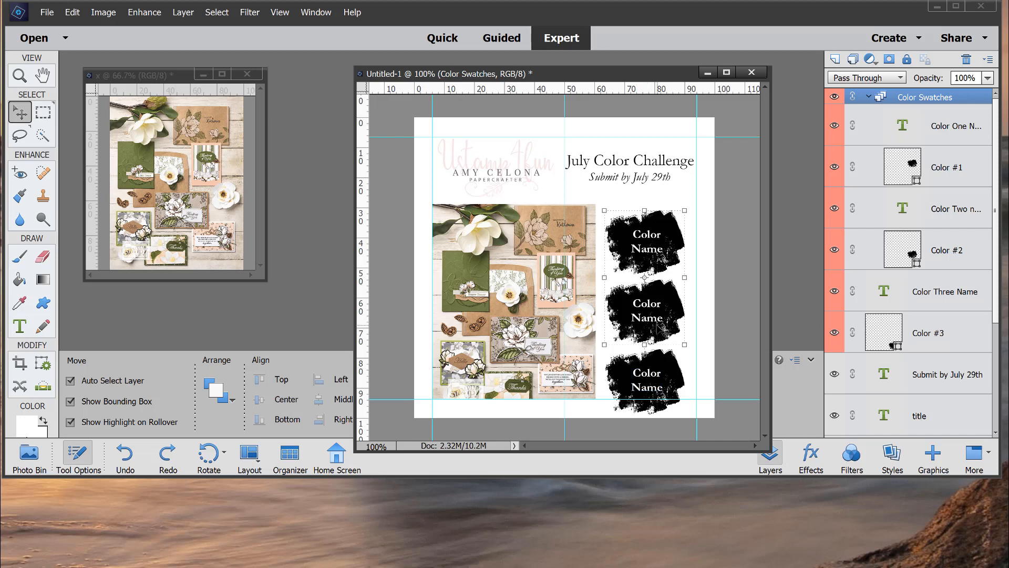
{"action": "left_click", "coordinate": [973, 263]}
{"action": "left_click", "coordinate": [964, 288]}
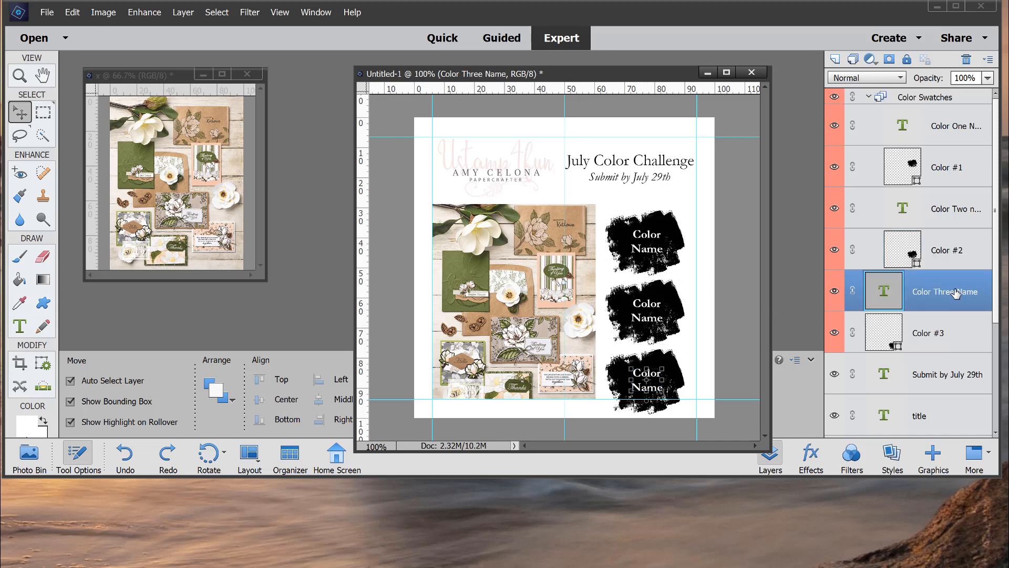
{"action": "left_click", "coordinate": [948, 330], "text": "ctrl"}
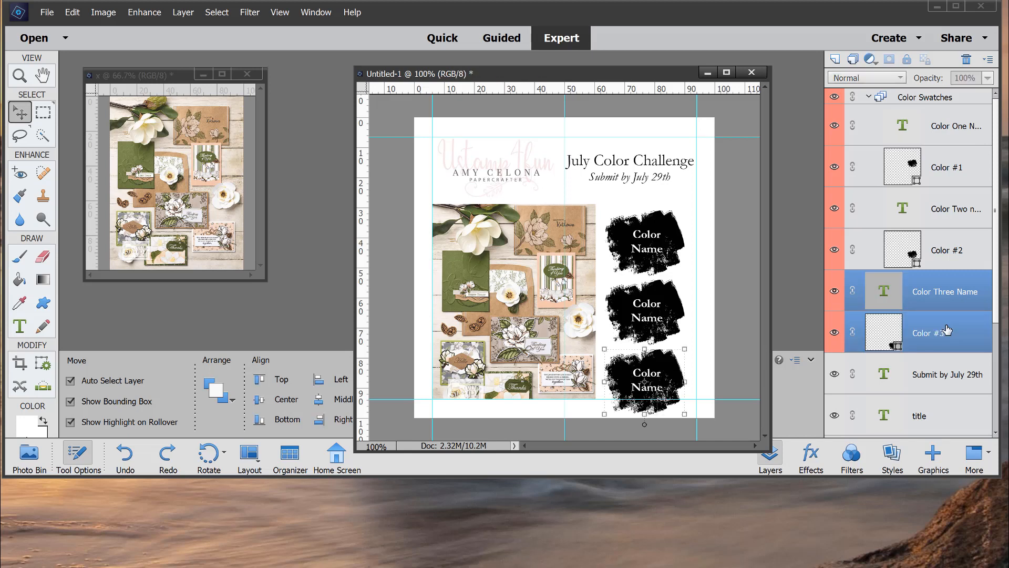
{"action": "left_click_drag", "start_coordinate": [948, 289], "coordinate": [933, 109]}
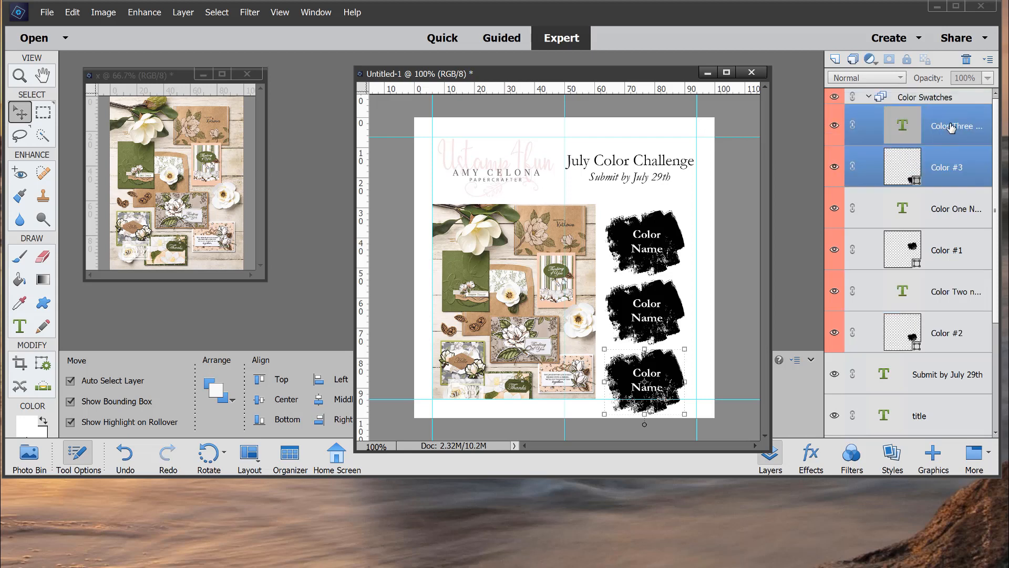
{"action": "left_click_drag", "start_coordinate": [949, 129], "coordinate": [946, 347]}
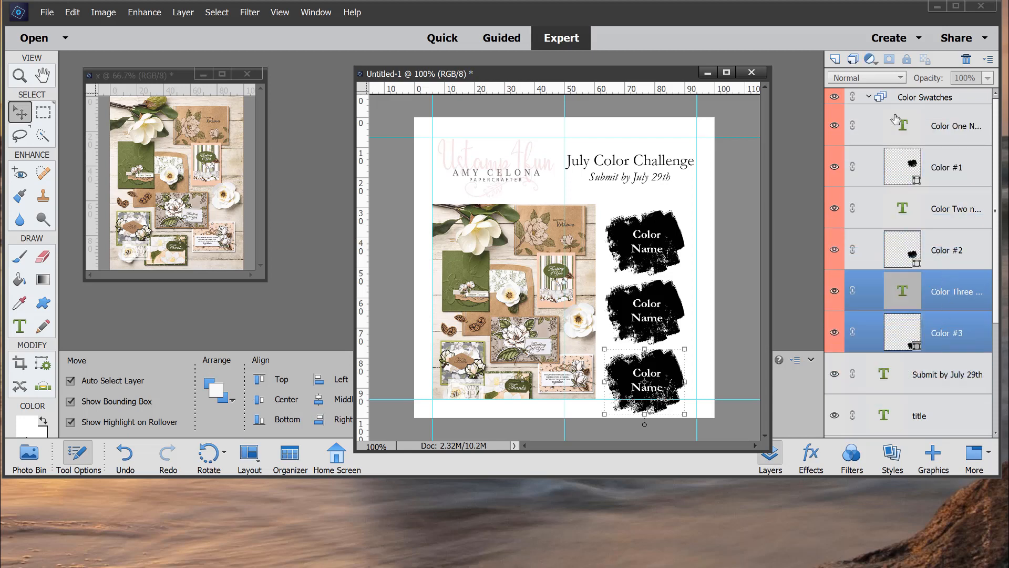
Scale the Color Swatches group proportionally to 91.94% and place it beside the photo, with its upper edge level with the photo's
{"action": "left_click", "coordinate": [914, 99]}
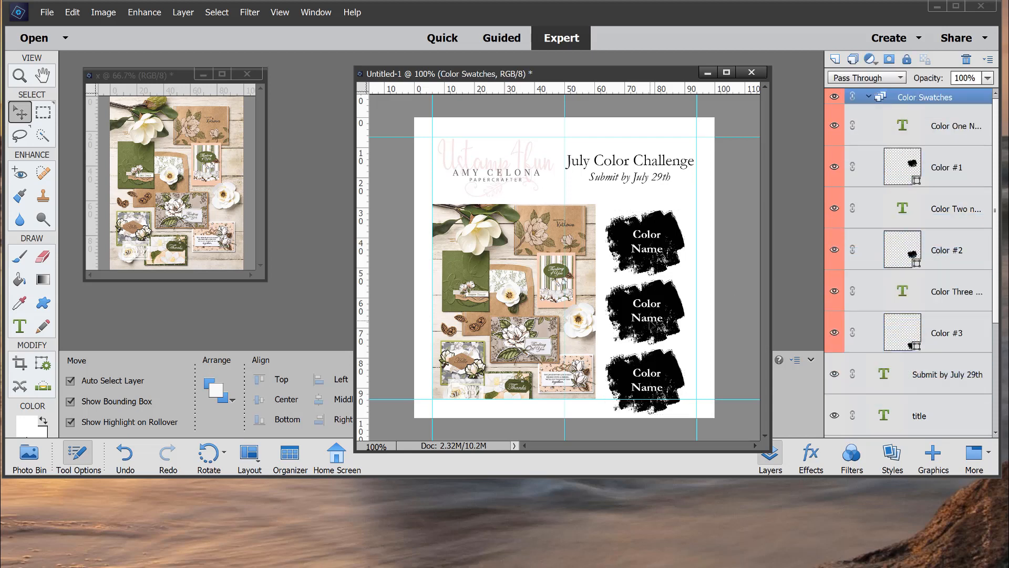
{"action": "mouse_move", "coordinate": [650, 326]}
{"action": "left_mouse_down"}
{"action": "mouse_move", "coordinate": [652, 298]}
{"action": "mouse_move", "coordinate": [654, 319]}
{"action": "mouse_move", "coordinate": [659, 311]}
{"action": "left_mouse_up"}
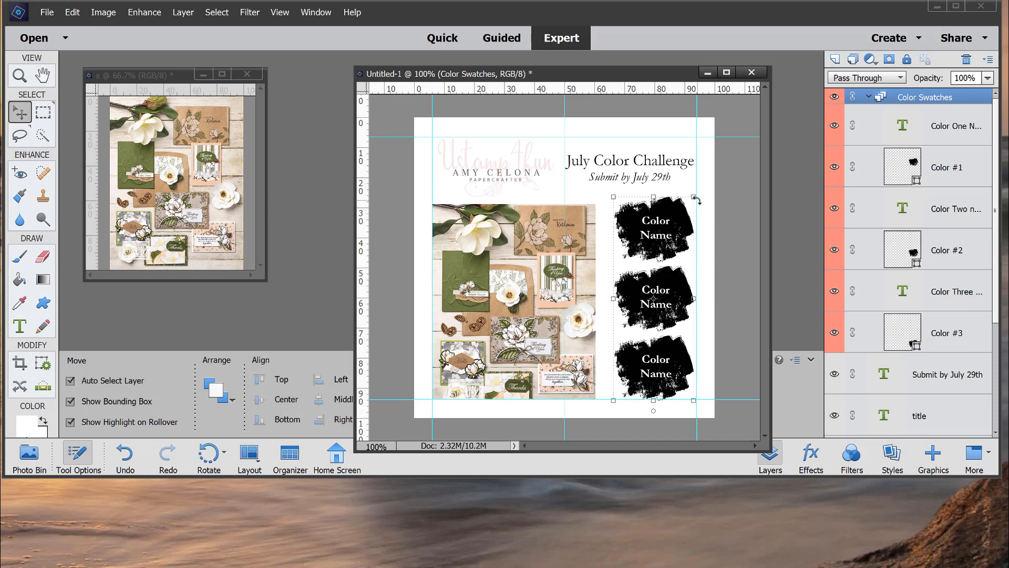
{"action": "left_click", "coordinate": [868, 97]}
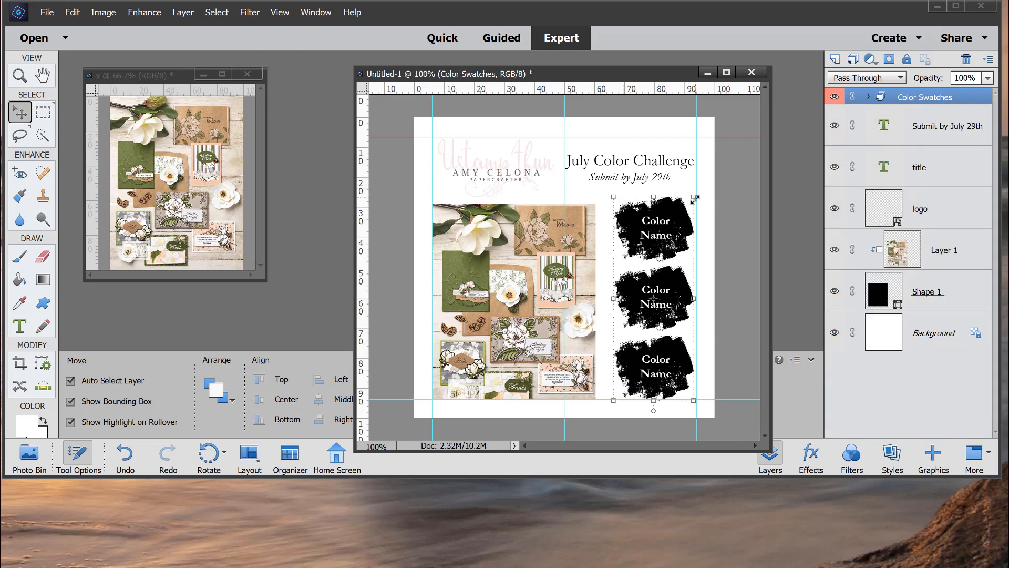
{"action": "left_click_drag", "start_coordinate": [694, 197], "coordinate": [679, 211]}
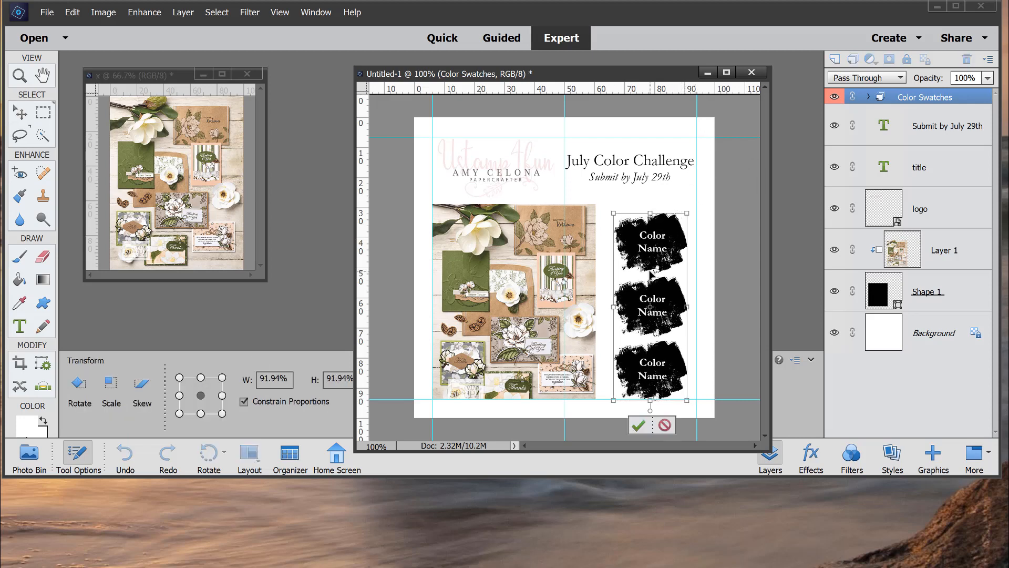
{"action": "left_click", "coordinate": [638, 426]}
{"action": "mouse_move", "coordinate": [640, 313]}
{"action": "left_mouse_down"}
{"action": "mouse_move", "coordinate": [632, 304]}
{"action": "mouse_move", "coordinate": [651, 303]}
{"action": "left_mouse_up"}
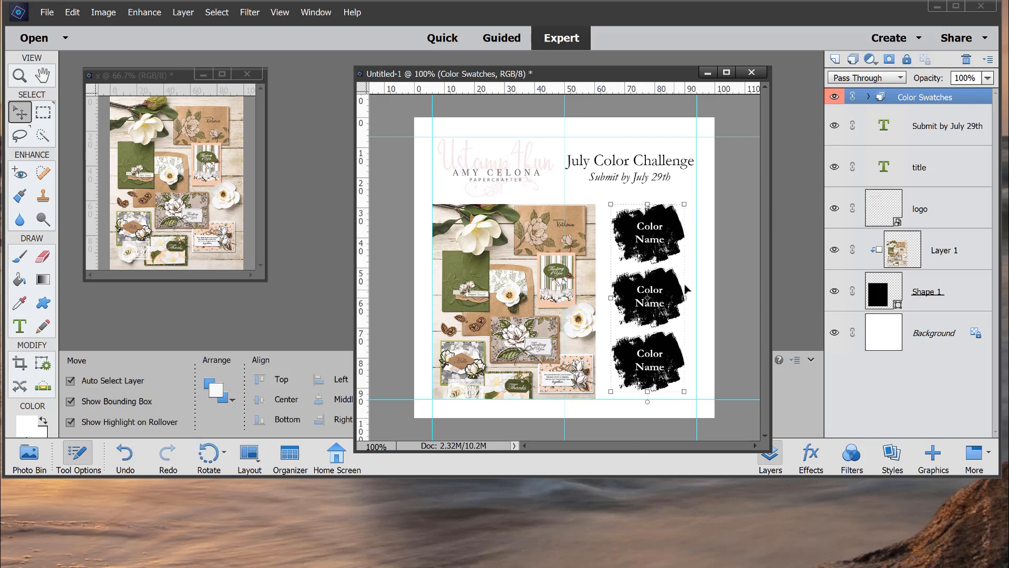
{"action": "left_click", "coordinate": [704, 234]}
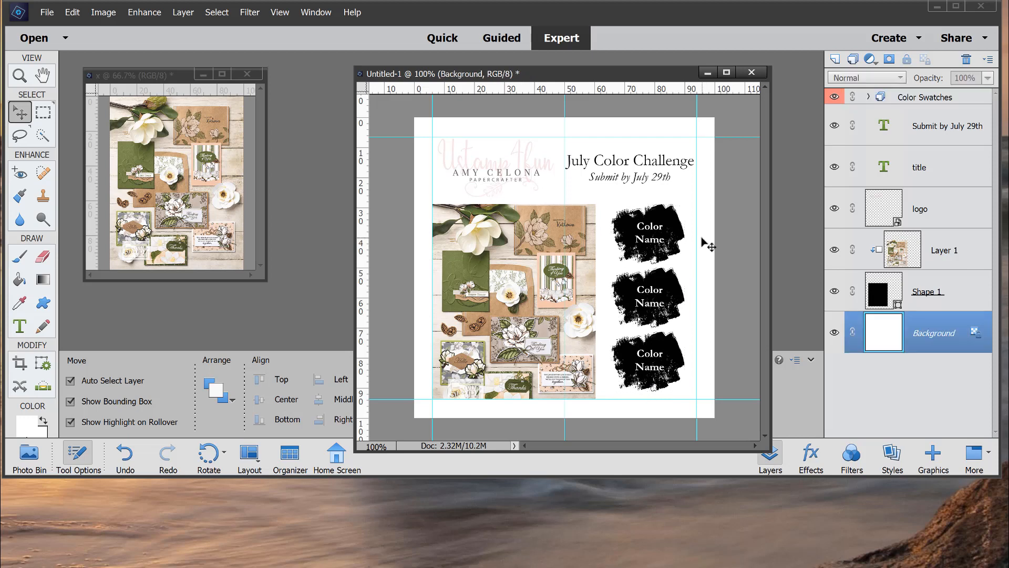
Expand the Color Swatches group, replace the first swatch's placeholder text with "Mossy Meadow", and deselect it
{"action": "left_click", "coordinate": [869, 97]}
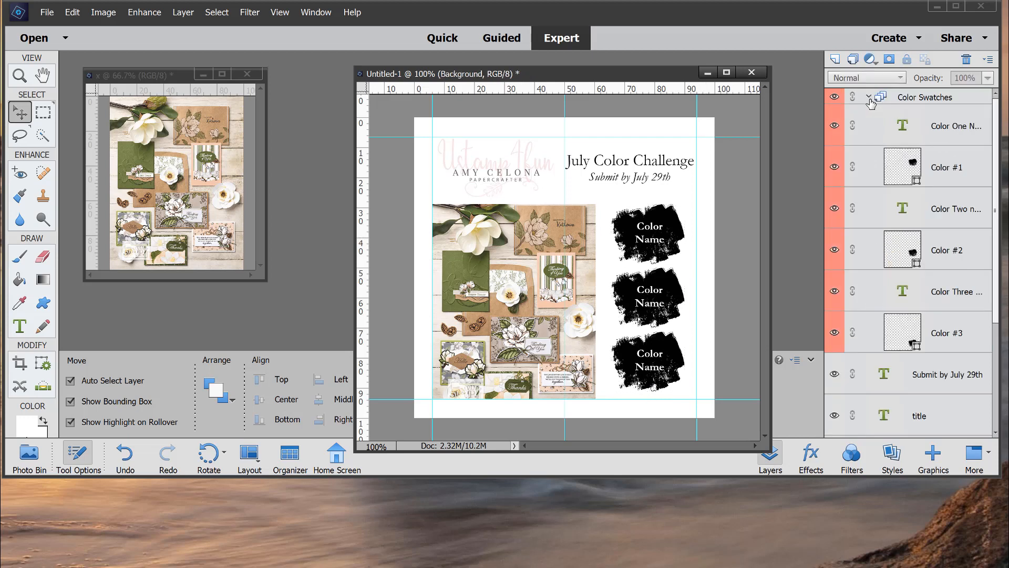
{"action": "left_click", "coordinate": [953, 130]}
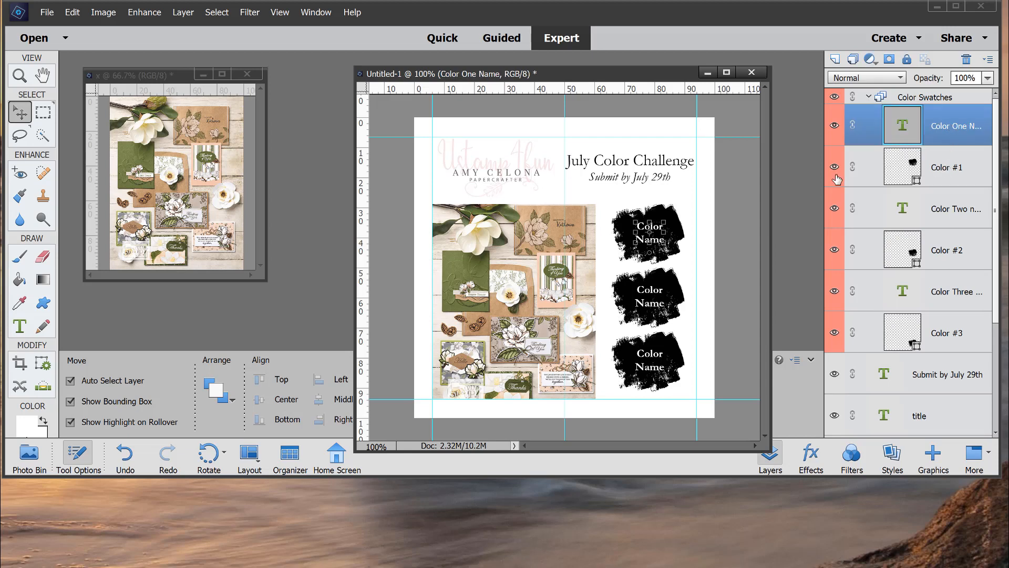
{"action": "left_click", "coordinate": [20, 327]}
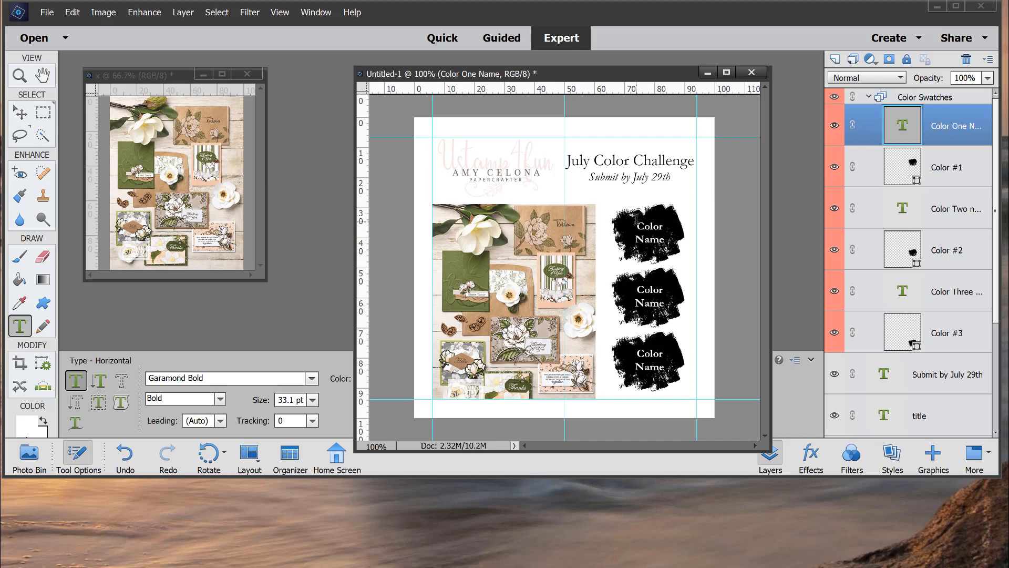
{"action": "left_click_drag", "start_coordinate": [636, 222], "coordinate": [665, 240]}
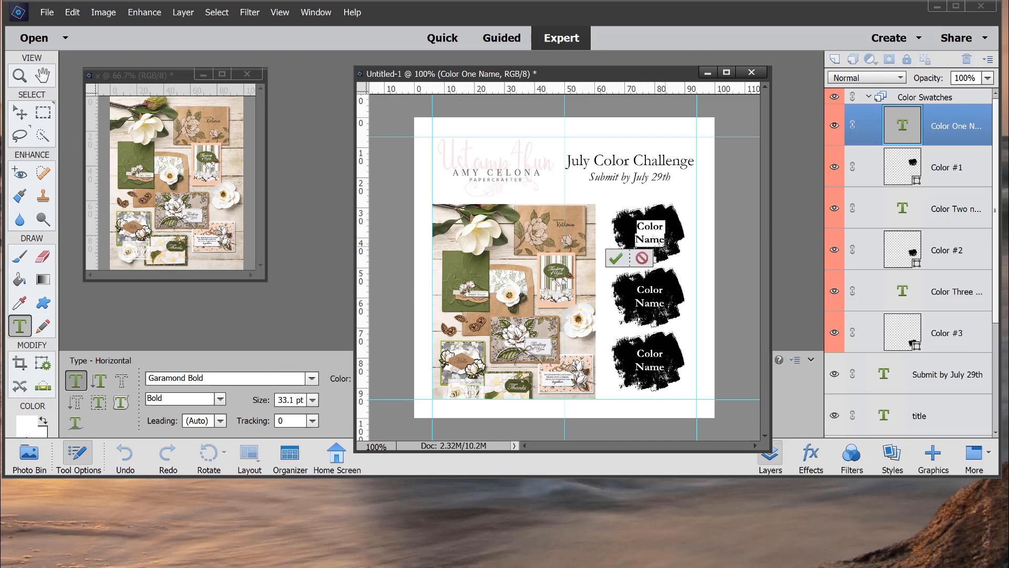
{"action": "left_click", "coordinate": [666, 239]}
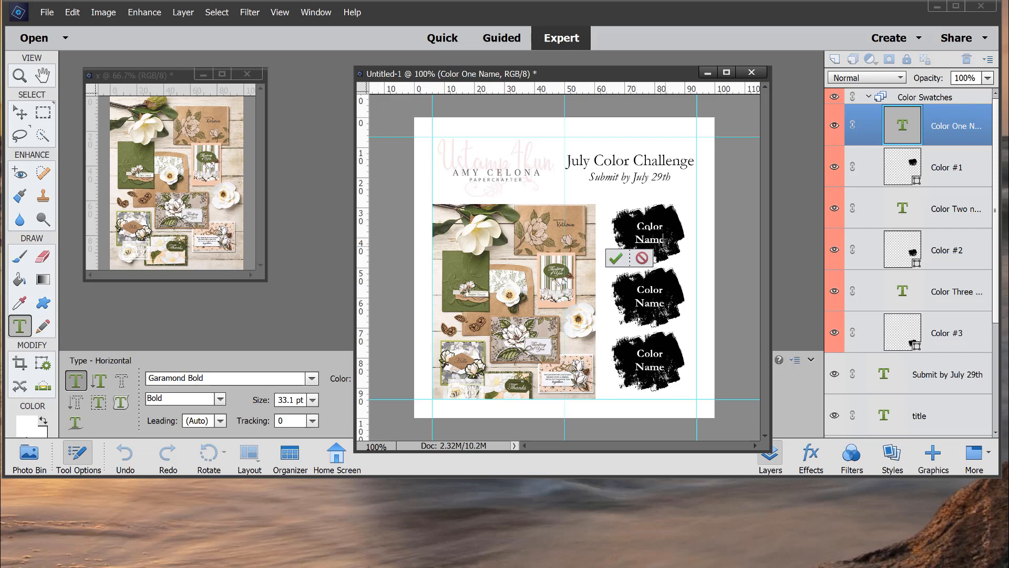
{"action": "left_click", "coordinate": [616, 259]}
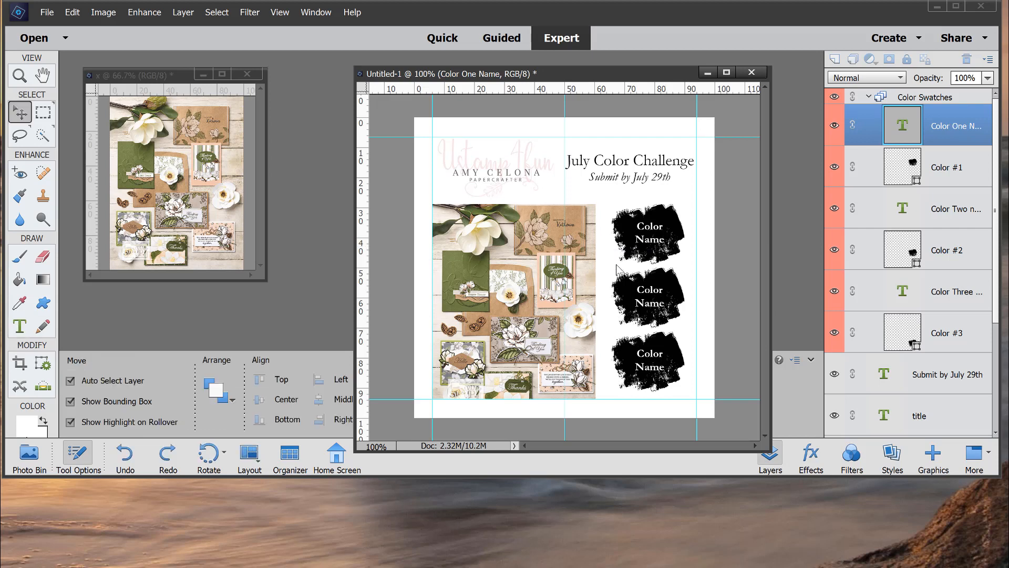
{"action": "left_click", "coordinate": [694, 230]}
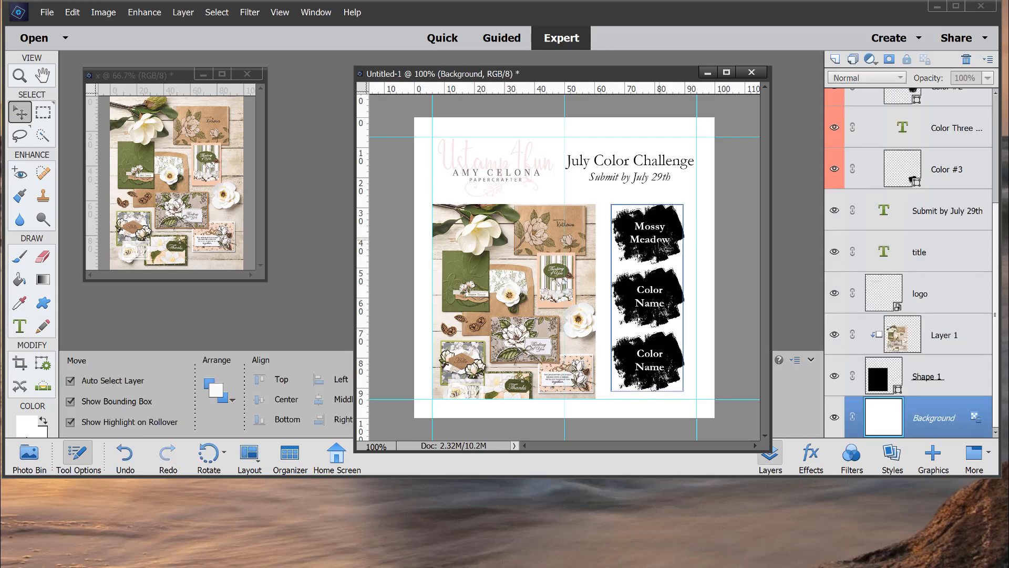
{"action": "scroll", "coordinate": [946, 143], "scroll_direction": "up", "scroll_amount": 4}
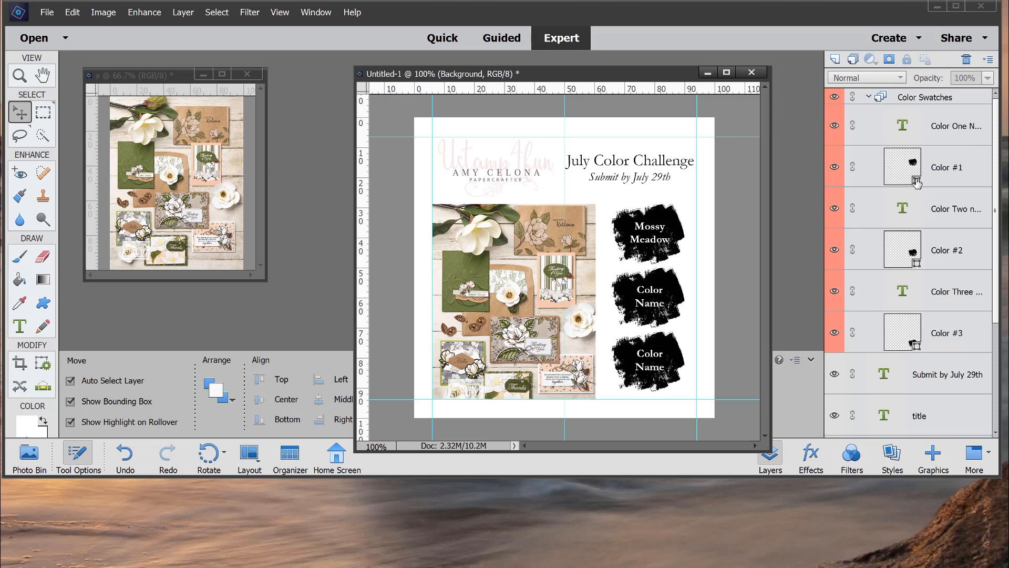
Set the Color #1 swatch's fill to hex 5c6b2b and deselect the layer
{"action": "double_click", "coordinate": [916, 181]}
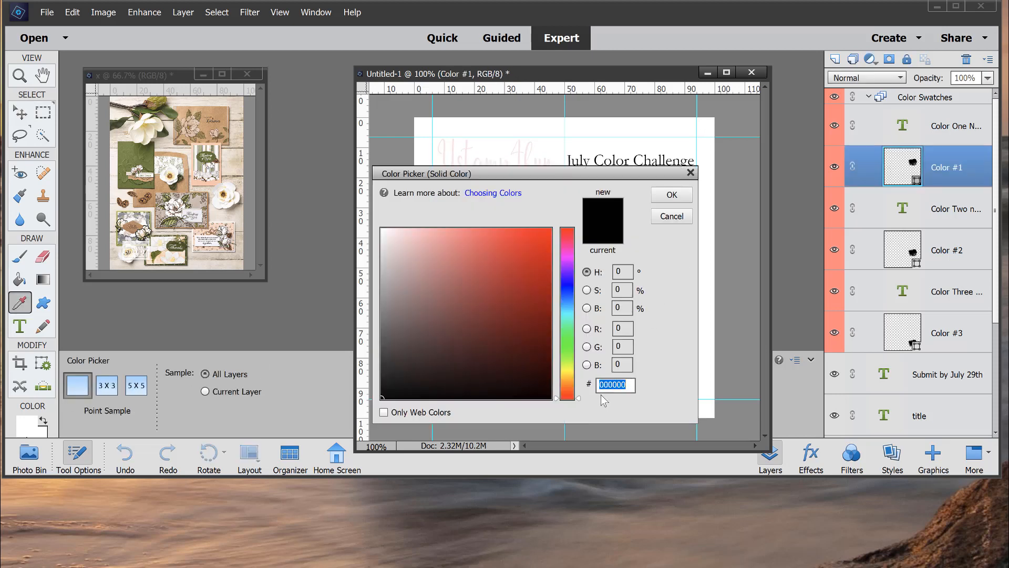
{"action": "type", "text": "5c6b"}
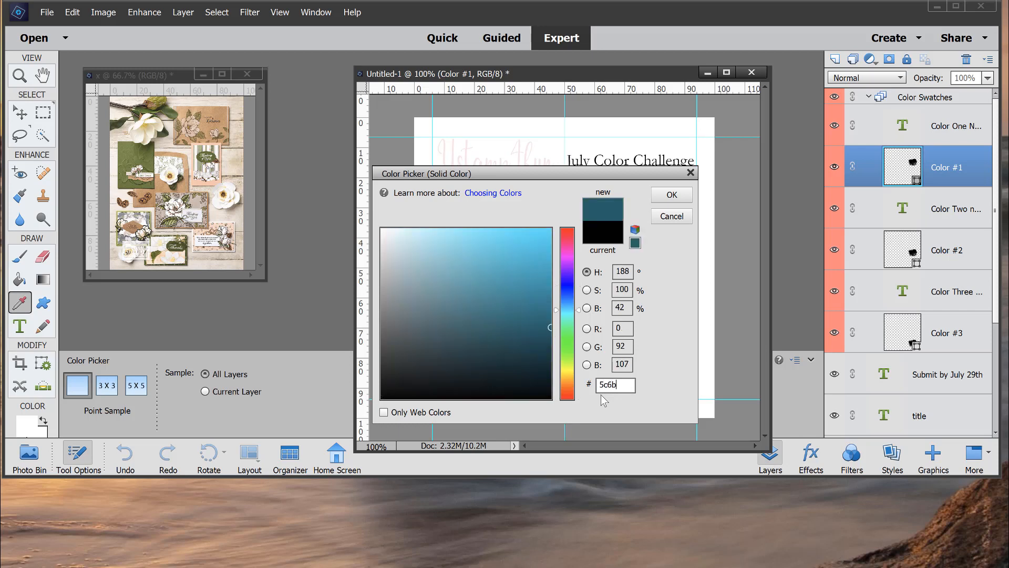
{"action": "type", "text": "2b"}
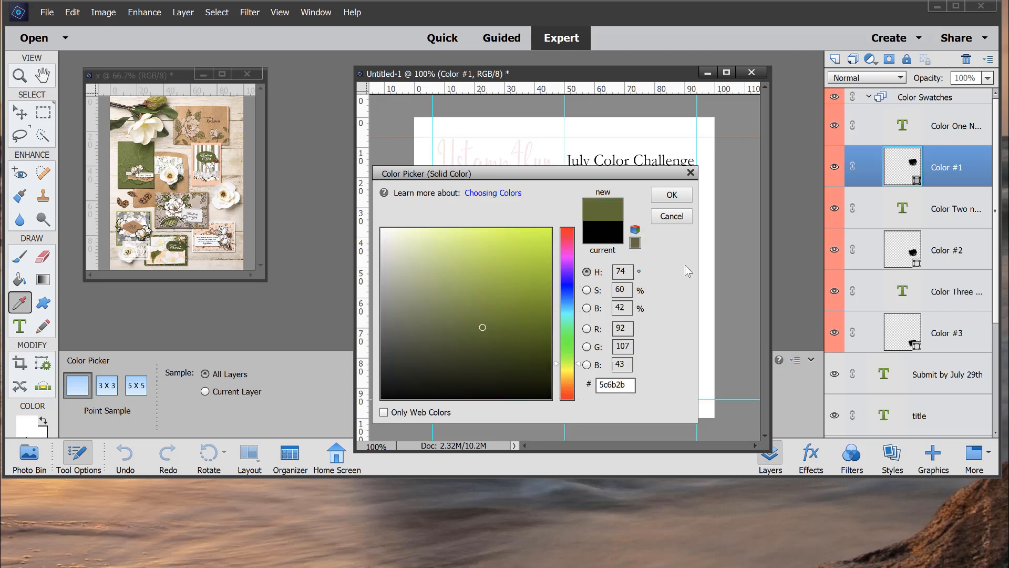
{"action": "left_click", "coordinate": [671, 194]}
{"action": "key", "text": "v"}
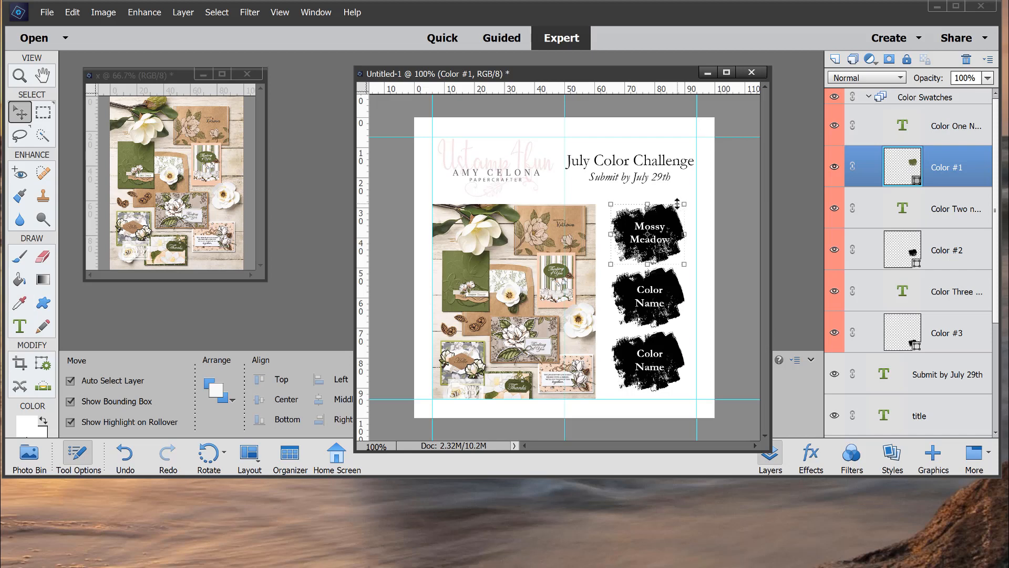
{"action": "left_click", "coordinate": [711, 244]}
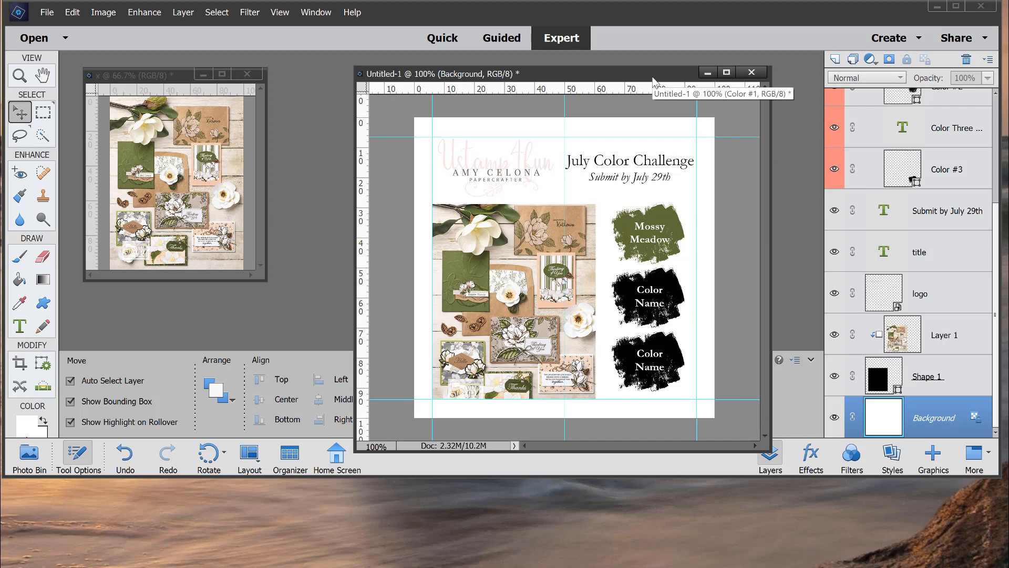
Replace the second swatch's placeholder text with "Petal Pink" on the Color Two name layer and deselect it
{"action": "left_click_drag", "start_coordinate": [653, 80], "coordinate": [655, 67]}
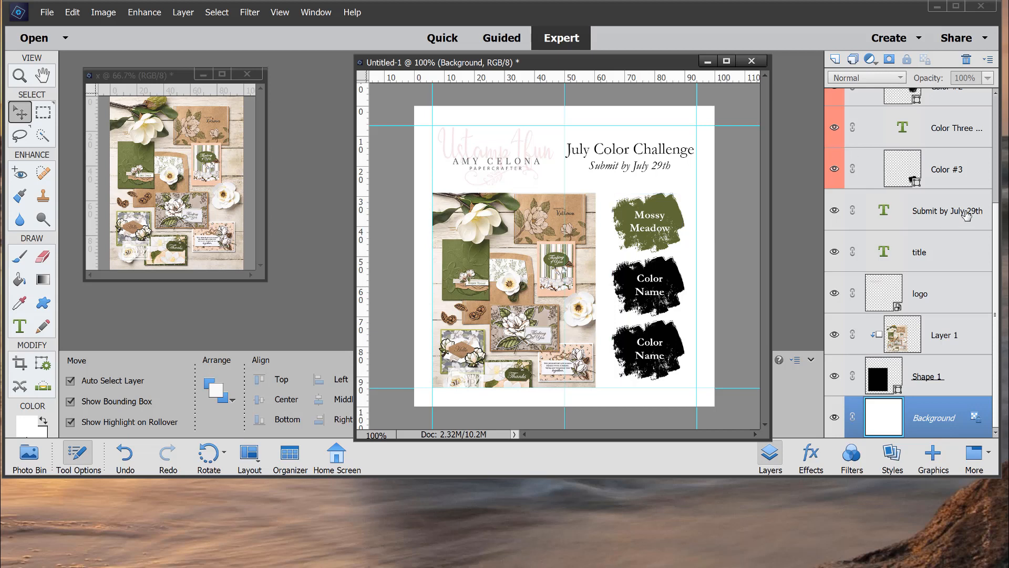
{"action": "scroll", "coordinate": [966, 214], "scroll_direction": "up", "scroll_amount": 3}
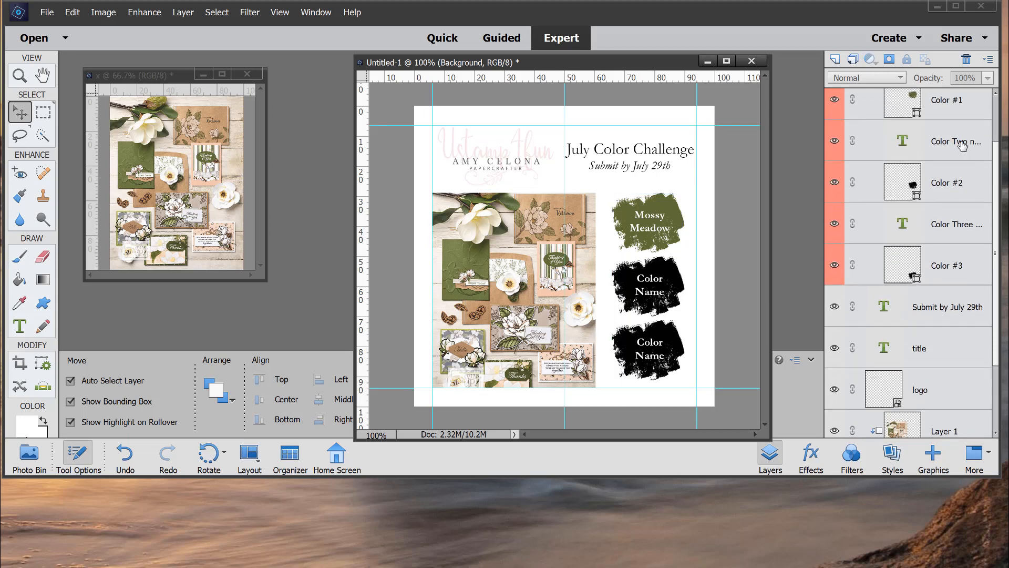
{"action": "left_click", "coordinate": [962, 145]}
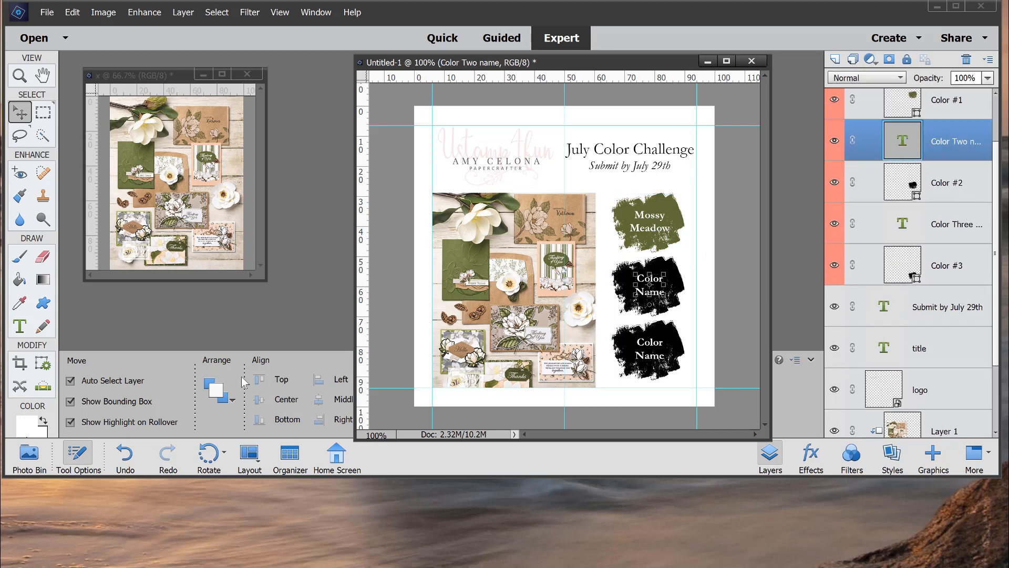
{"action": "left_click", "coordinate": [21, 325]}
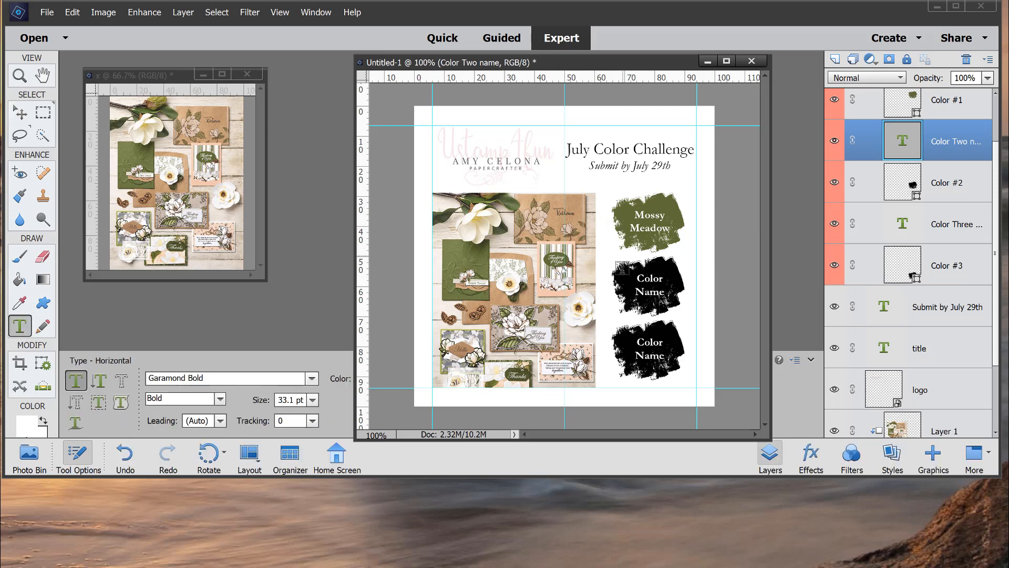
{"action": "left_click_drag", "start_coordinate": [634, 273], "coordinate": [669, 293]}
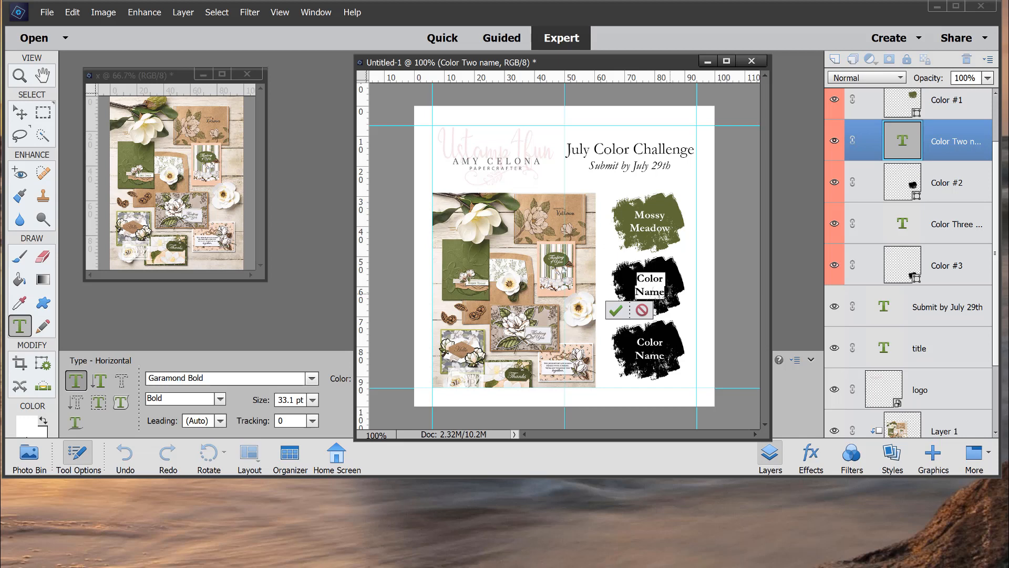
{"action": "left_click", "coordinate": [661, 278]}
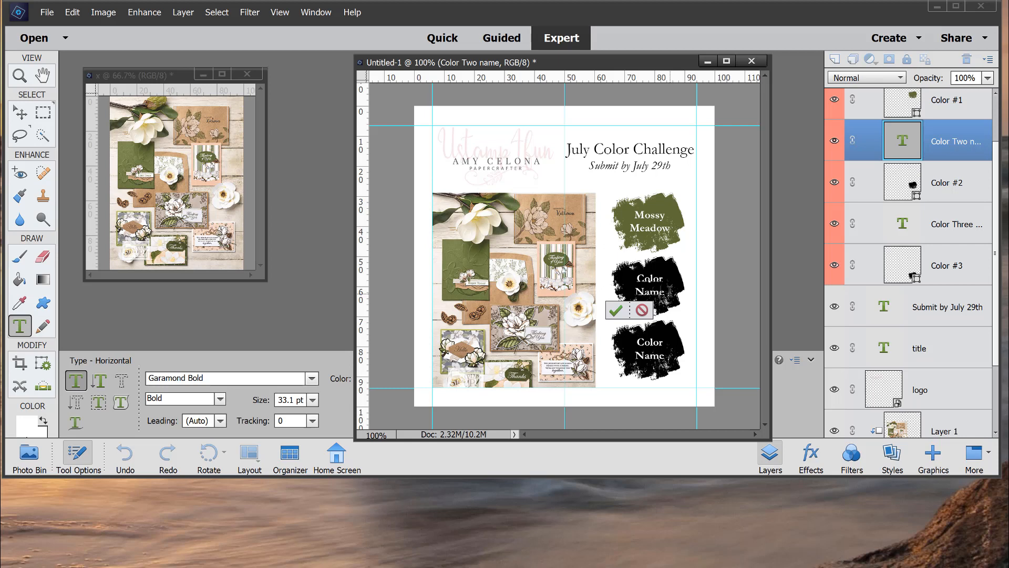
{"action": "left_click", "coordinate": [620, 311]}
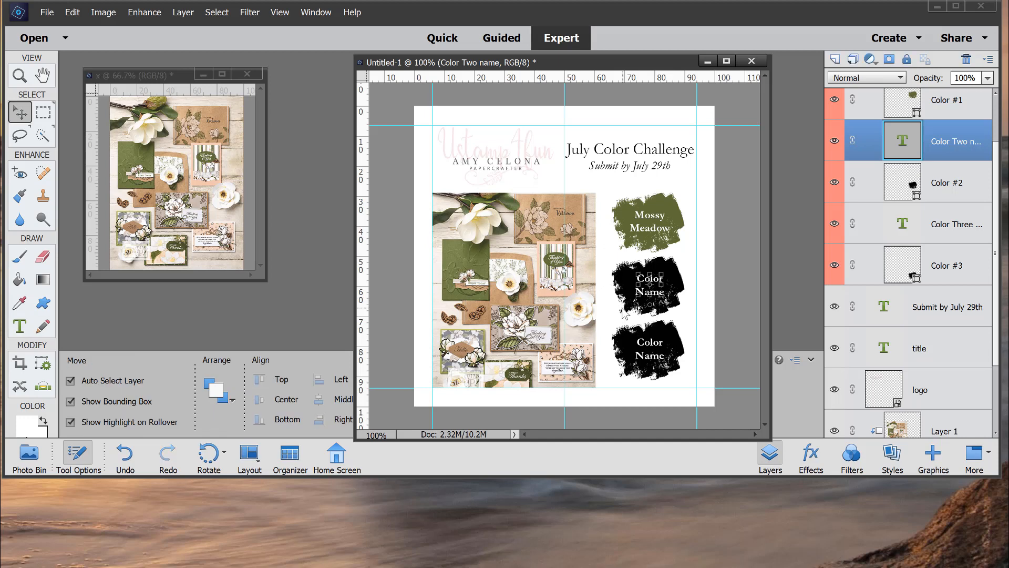
{"action": "left_click", "coordinate": [679, 294]}
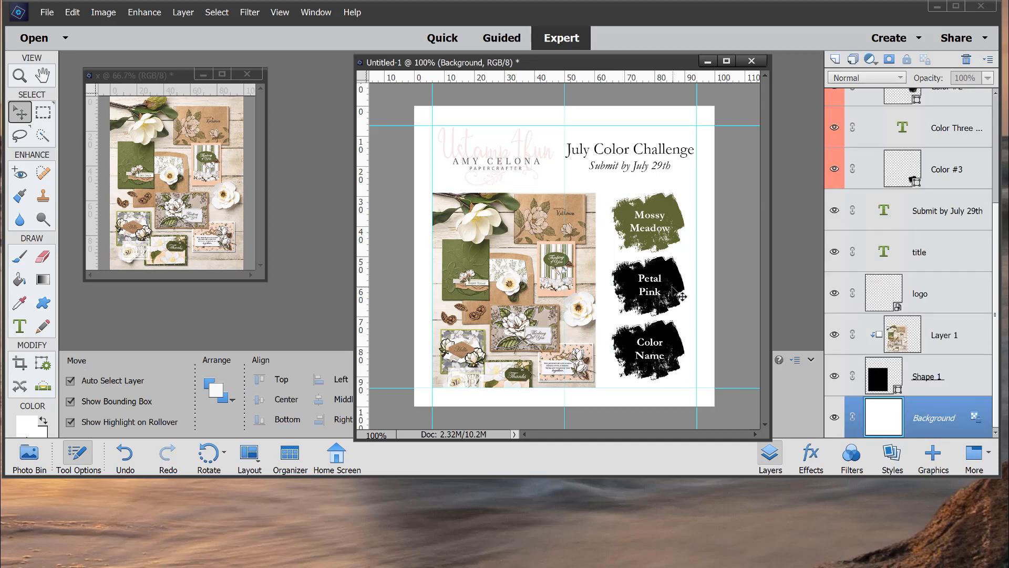
Set the Color #2 swatch's fill to hex FCCEB6
{"action": "scroll", "coordinate": [873, 180], "scroll_direction": "up", "scroll_amount": 3}
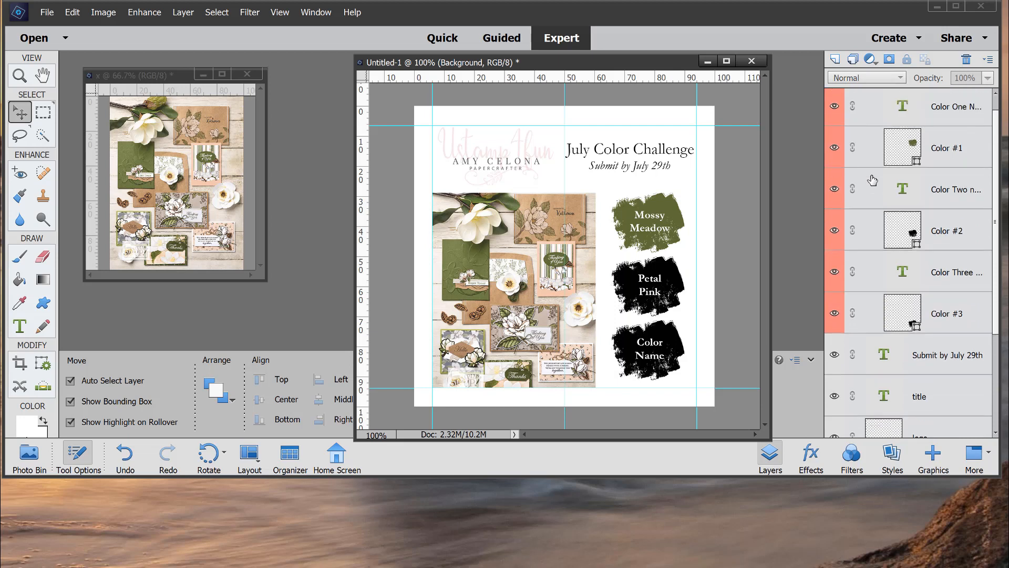
{"action": "left_click", "coordinate": [954, 233]}
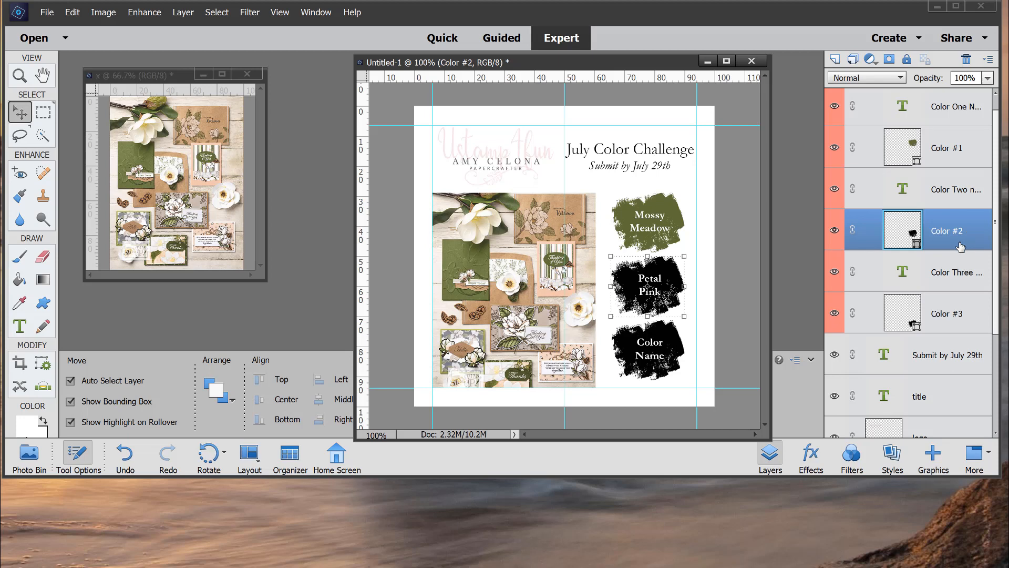
{"action": "double_click", "coordinate": [917, 249]}
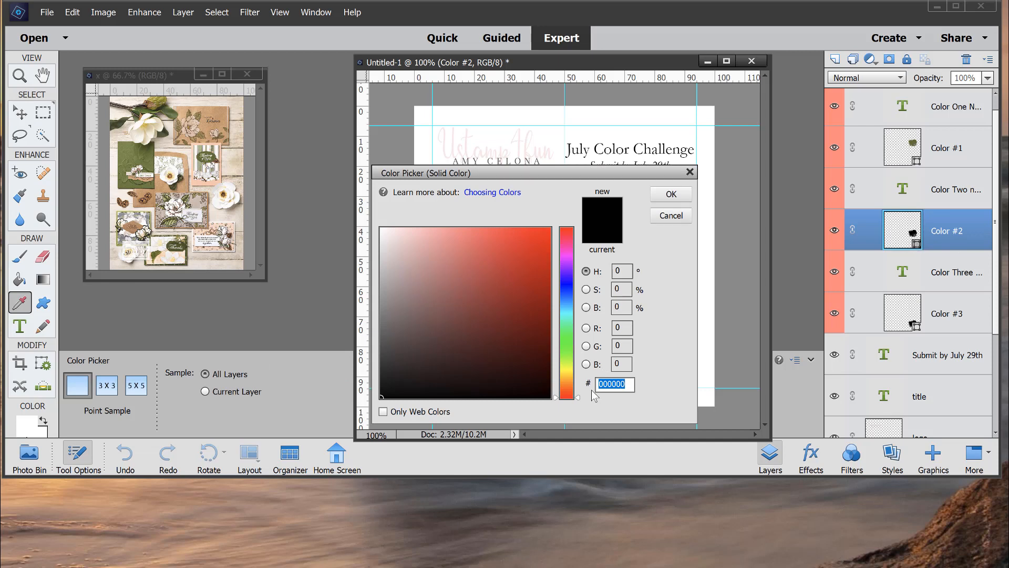
{"action": "type", "text": "FCCE"}
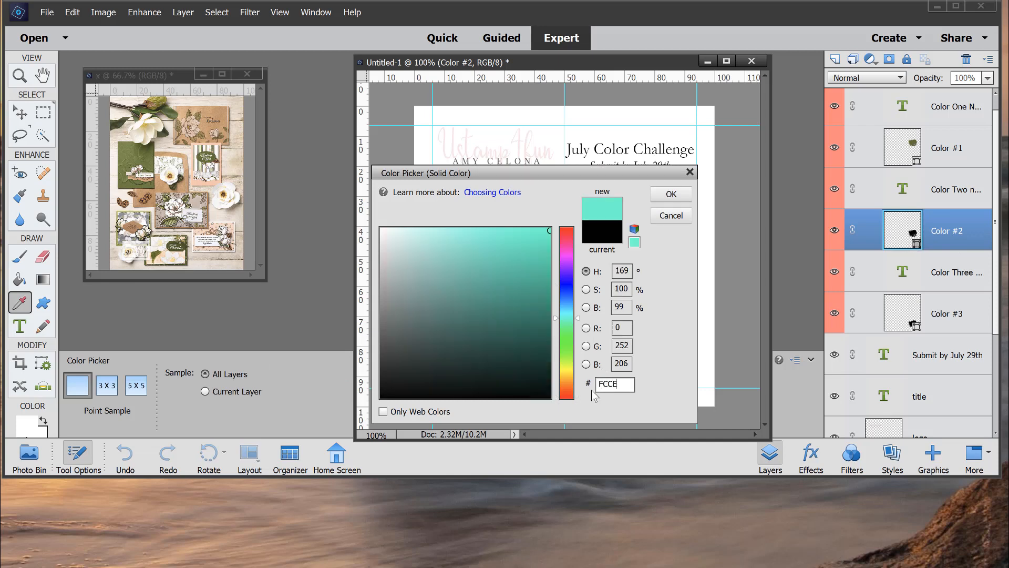
{"action": "type", "text": "B67"}
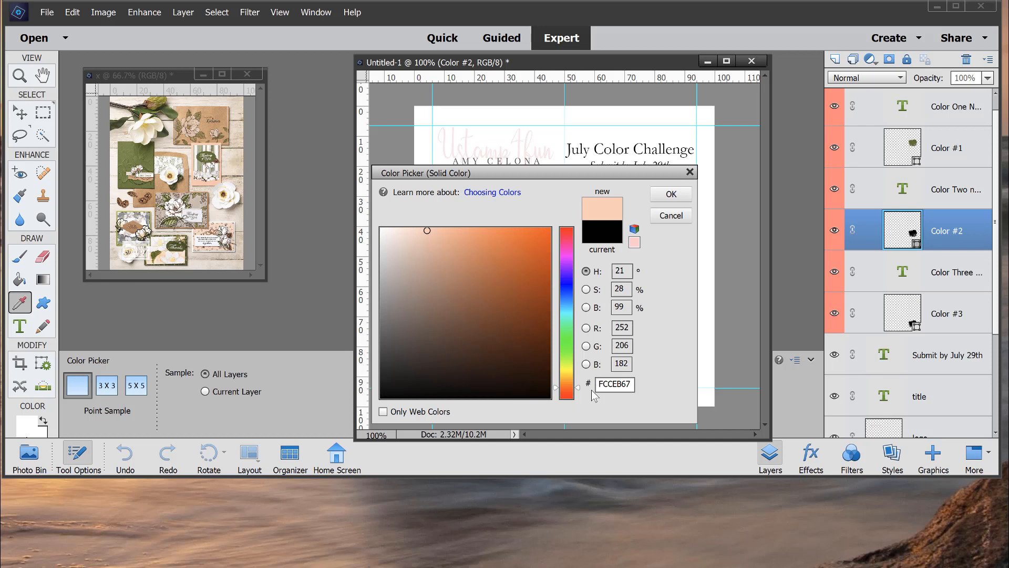
{"action": "key", "text": "BackSpace"}
{"action": "left_click", "coordinate": [669, 199]}
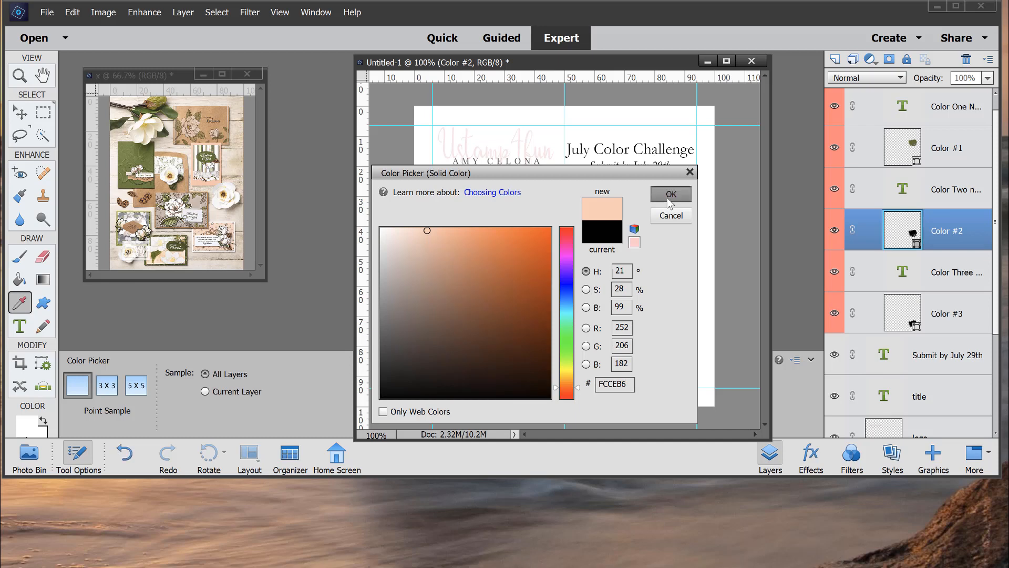
{"action": "key", "text": "v"}
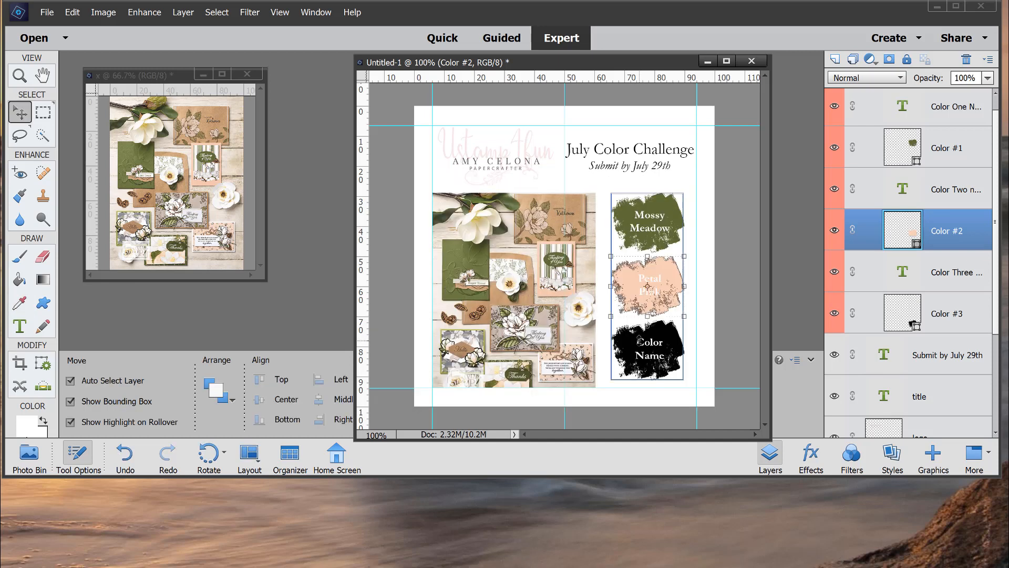
{"action": "left_click", "coordinate": [672, 290]}
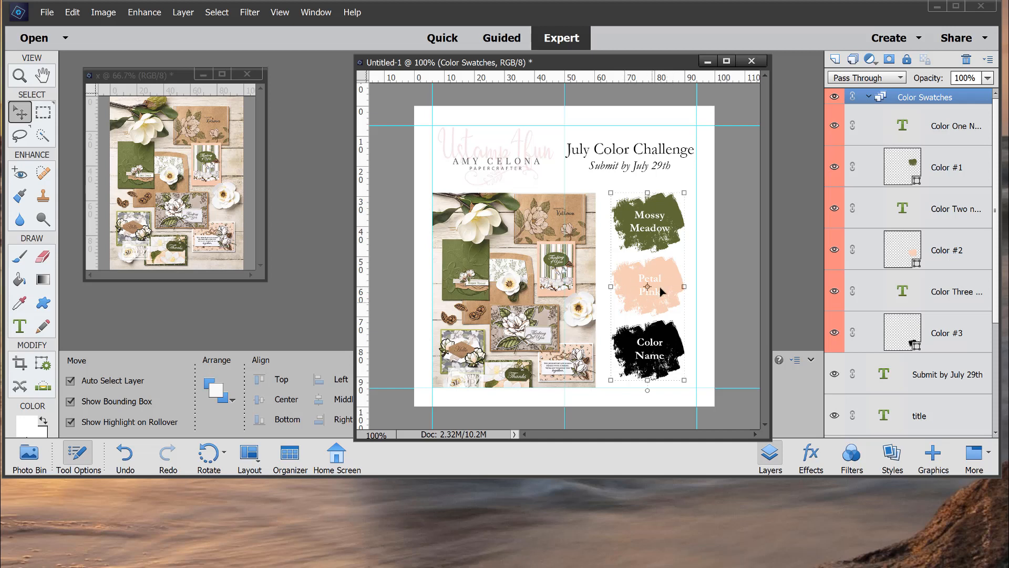
Recolor the "Petal Pink" text black, moving the document window aside to reach the text color setting
{"action": "left_click", "coordinate": [12, 329]}
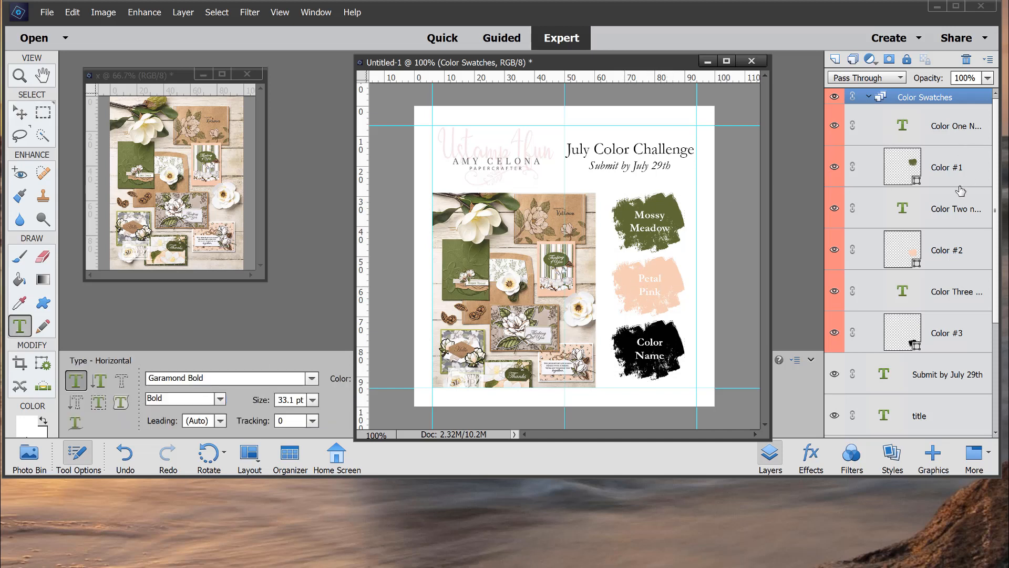
{"action": "left_click", "coordinate": [902, 212]}
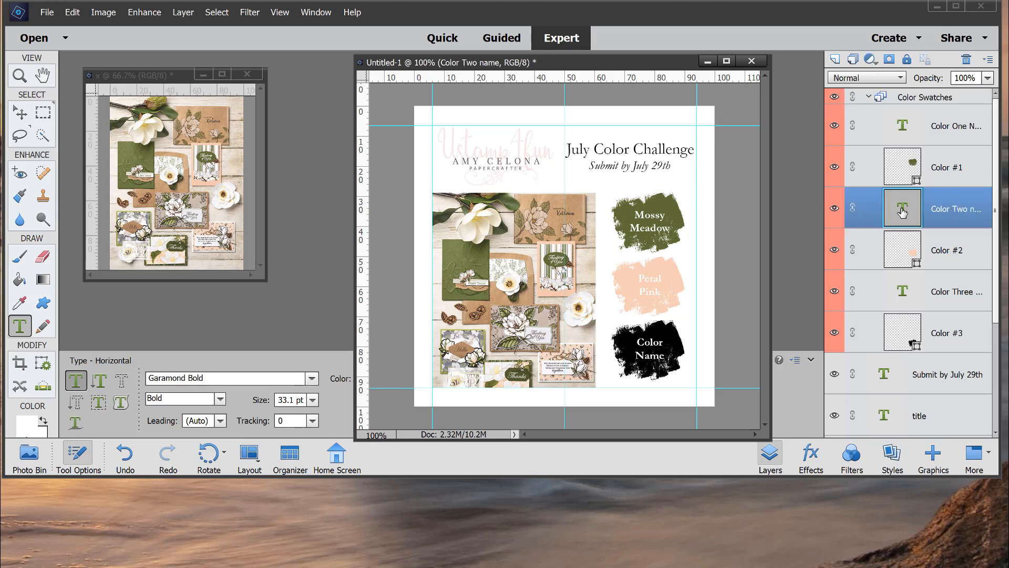
{"action": "left_click_drag", "start_coordinate": [638, 274], "coordinate": [670, 303]}
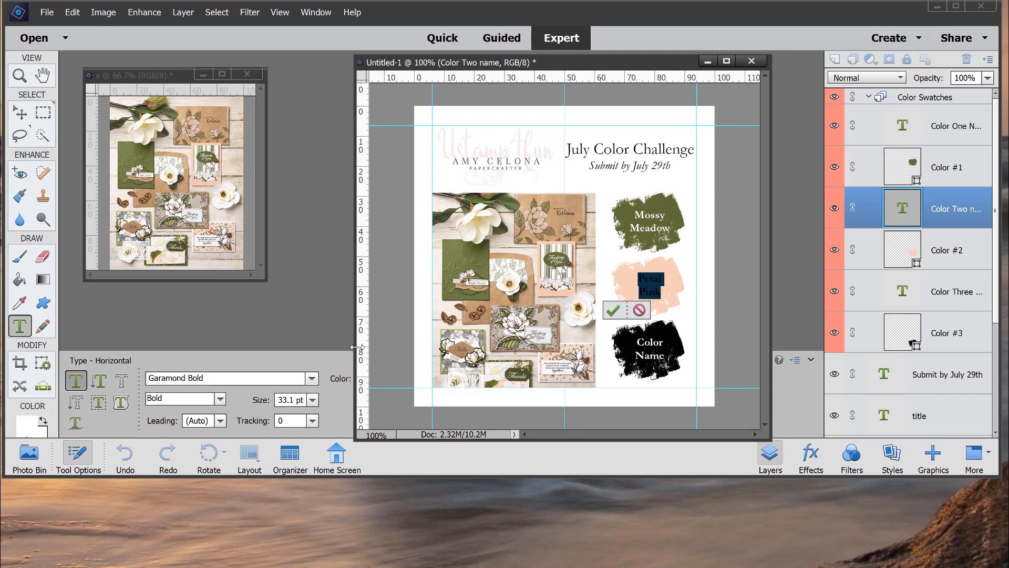
{"action": "left_click_drag", "start_coordinate": [505, 63], "coordinate": [554, 81]}
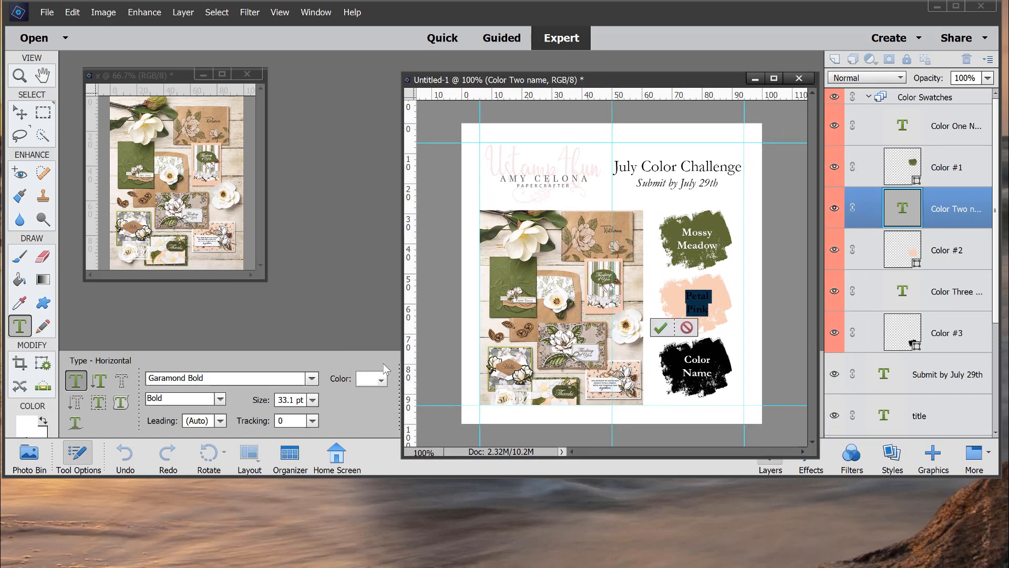
{"action": "left_click", "coordinate": [382, 380]}
{"action": "left_click", "coordinate": [437, 482]}
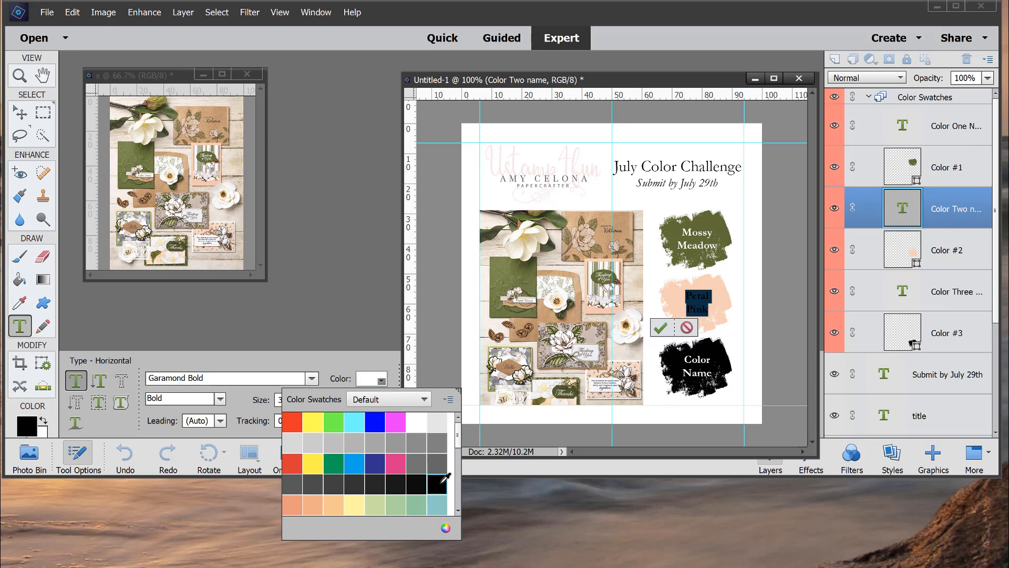
{"action": "left_click", "coordinate": [660, 327]}
{"action": "key", "text": "v"}
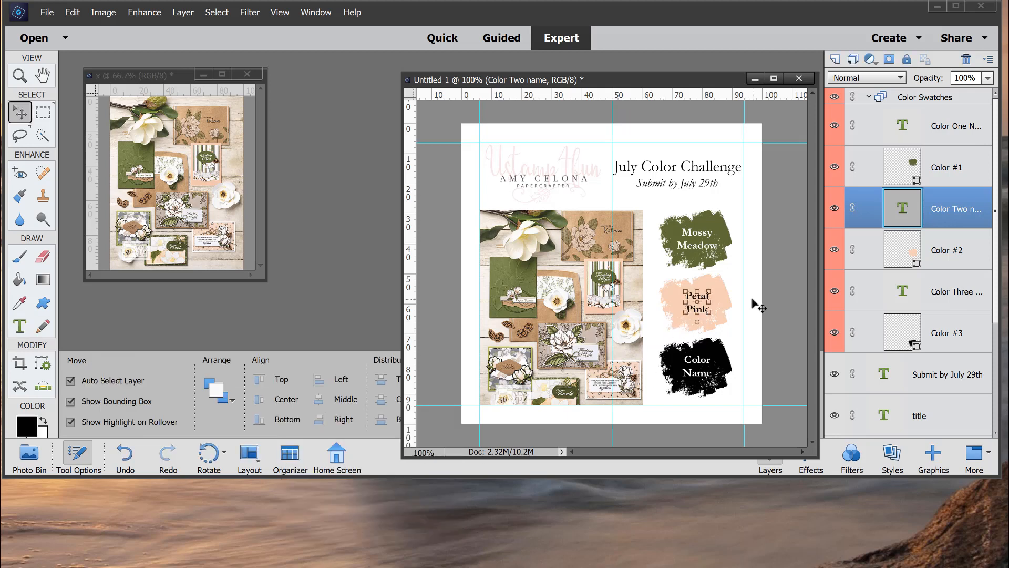
{"action": "left_click", "coordinate": [757, 305]}
{"action": "left_click", "coordinate": [717, 308]}
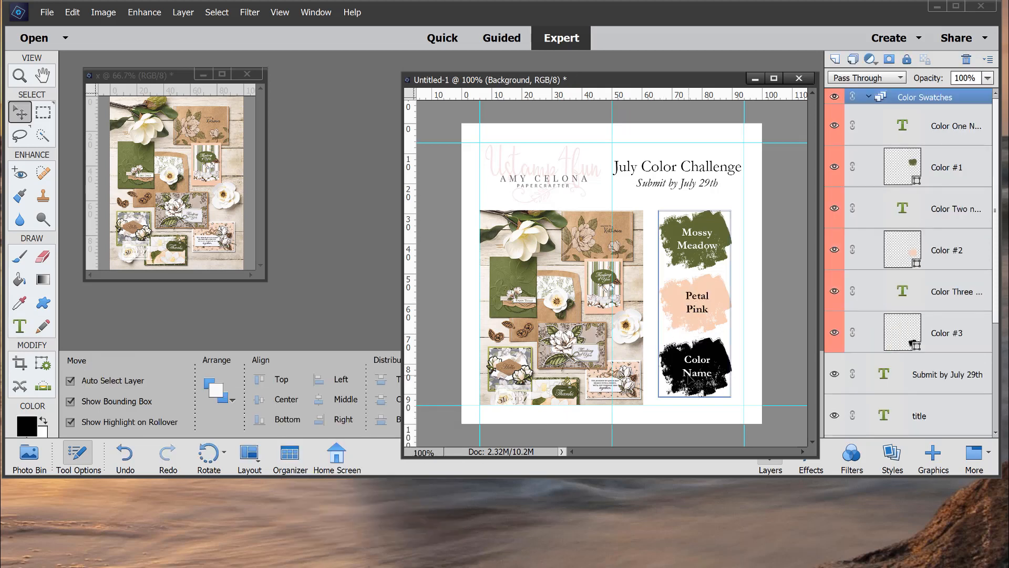
Replace the third swatch's placeholder text with "So Saffron" and try to make that text black
{"action": "left_click", "coordinate": [938, 284]}
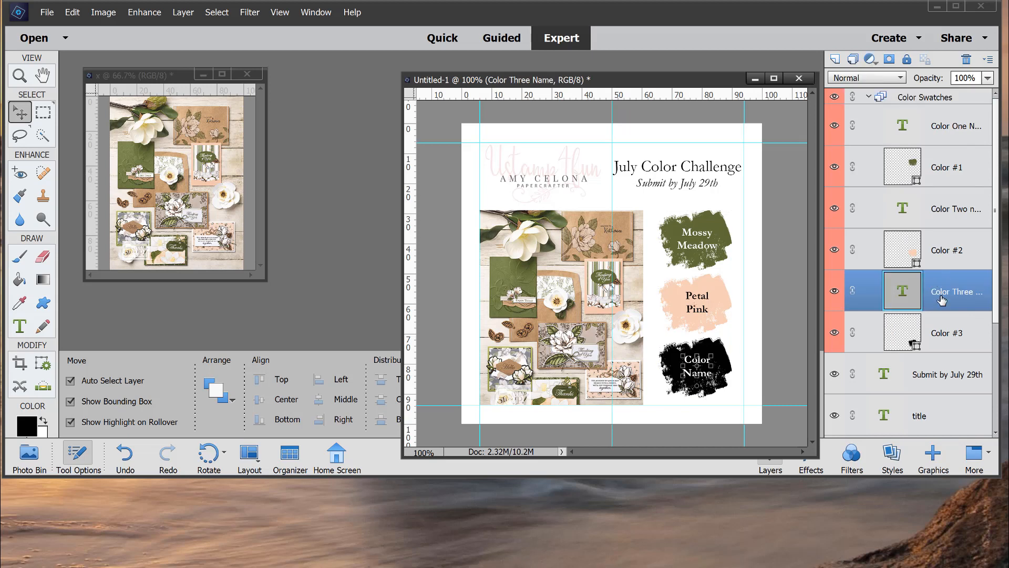
{"action": "left_click", "coordinate": [19, 326]}
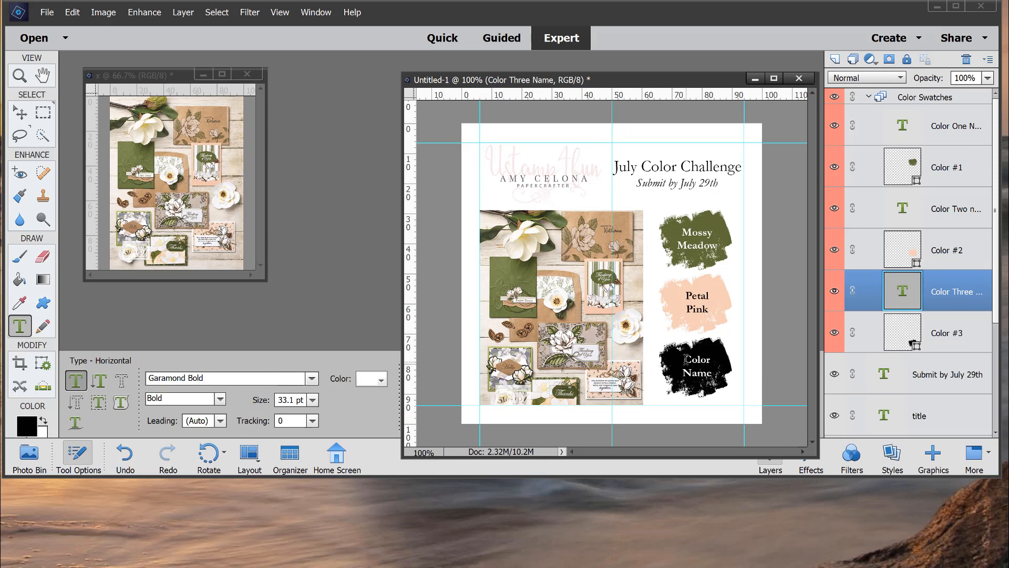
{"action": "left_click_drag", "start_coordinate": [684, 359], "coordinate": [715, 368]}
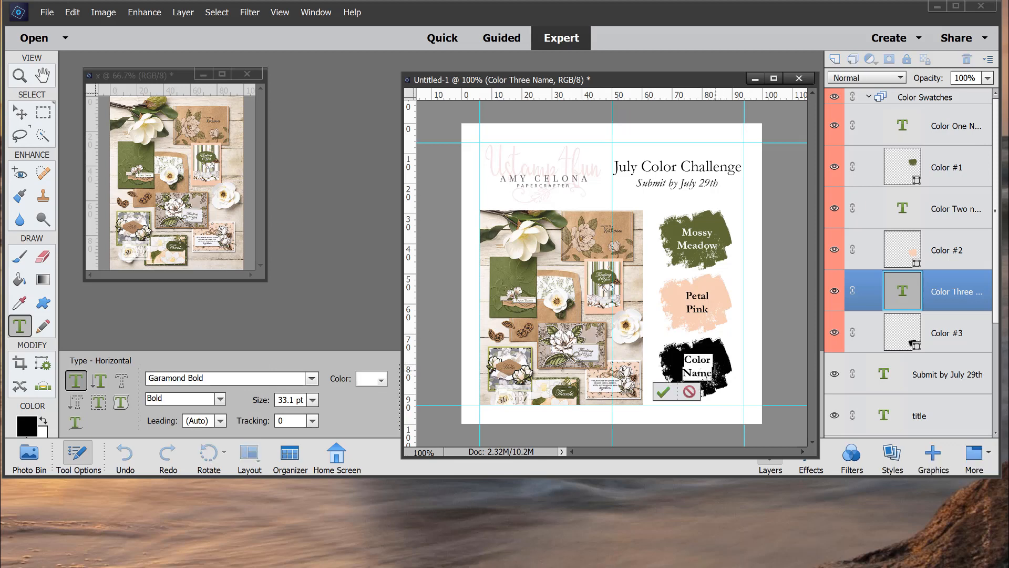
{"action": "left_click", "coordinate": [716, 368]}
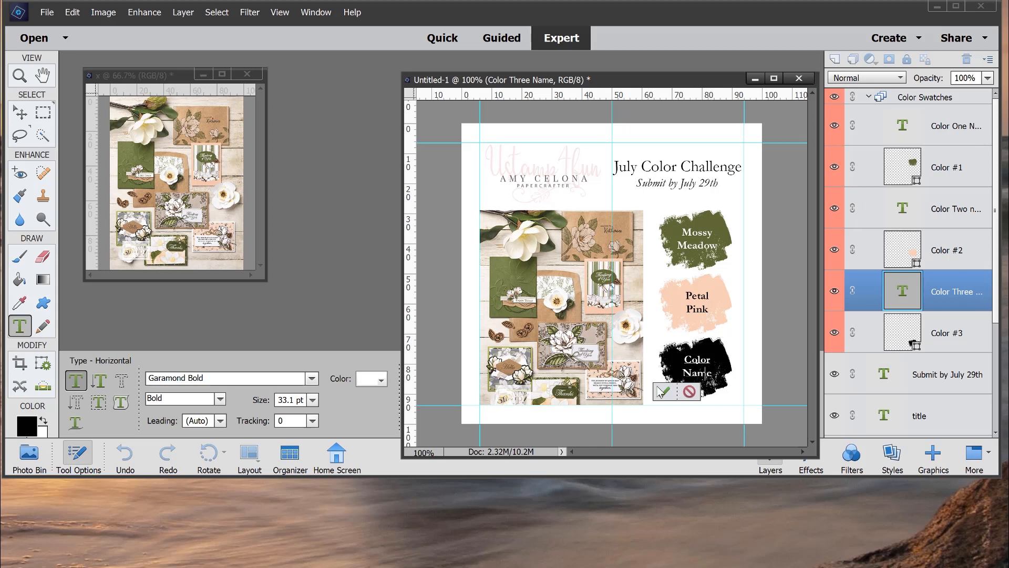
{"action": "left_click", "coordinate": [377, 383]}
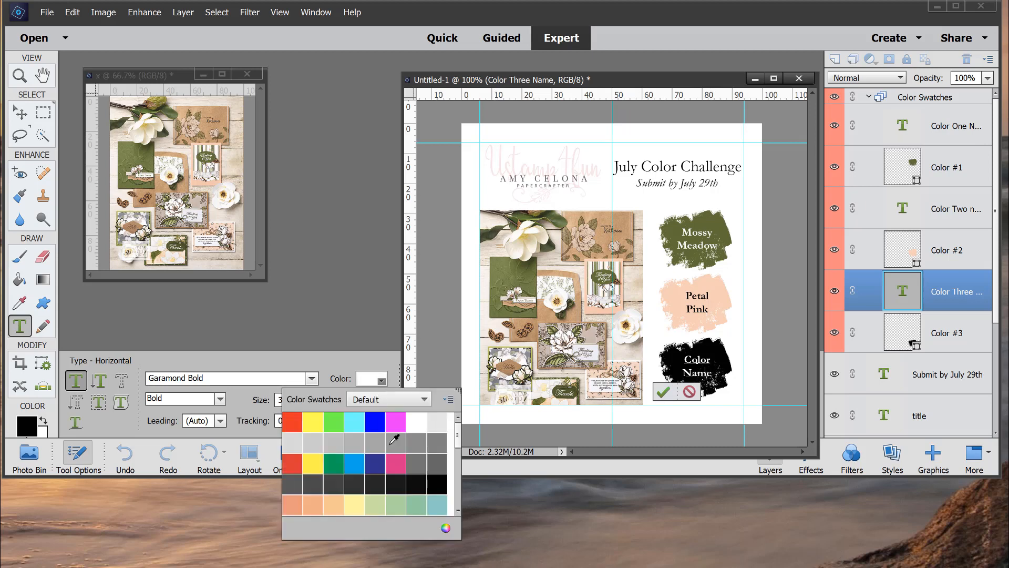
{"action": "left_click", "coordinate": [436, 482]}
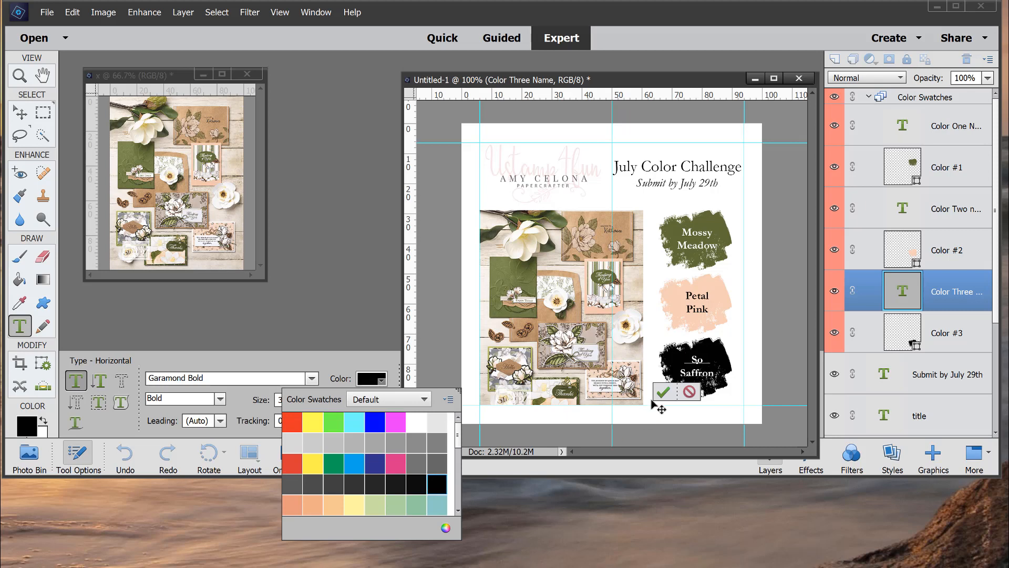
{"action": "left_click", "coordinate": [666, 394]}
{"action": "left_click", "coordinate": [666, 394]}
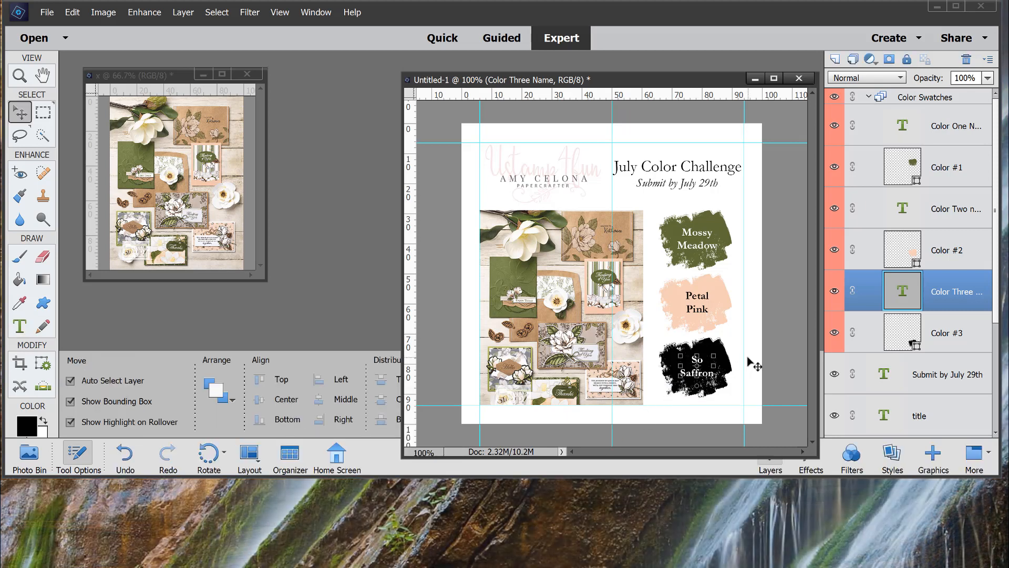
Recolor the "So Saffron" text on the third swatch black and commit the text edit
{"action": "left_click", "coordinate": [750, 360]}
{"action": "left_click", "coordinate": [730, 364]}
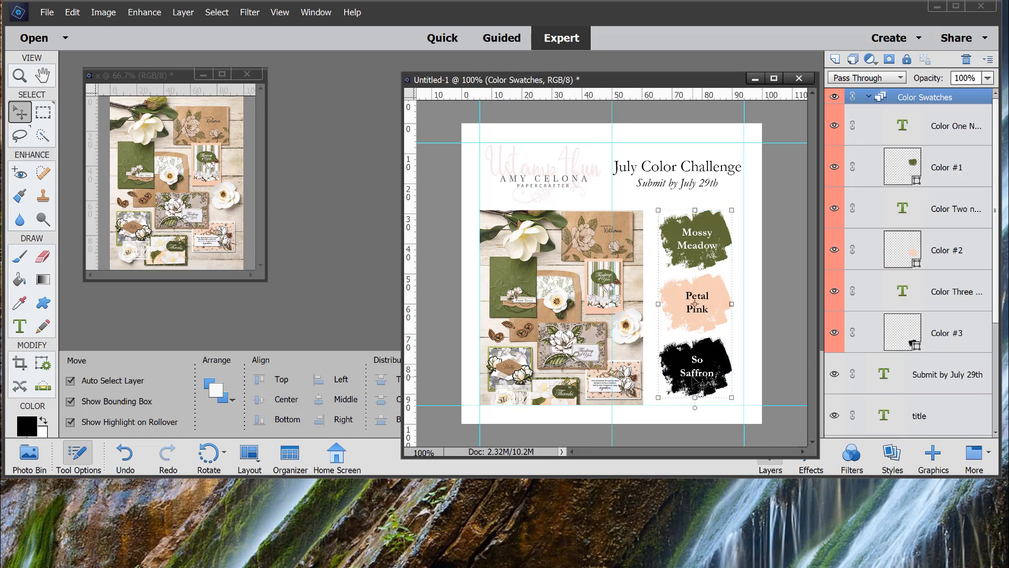
{"action": "left_click", "coordinate": [19, 326]}
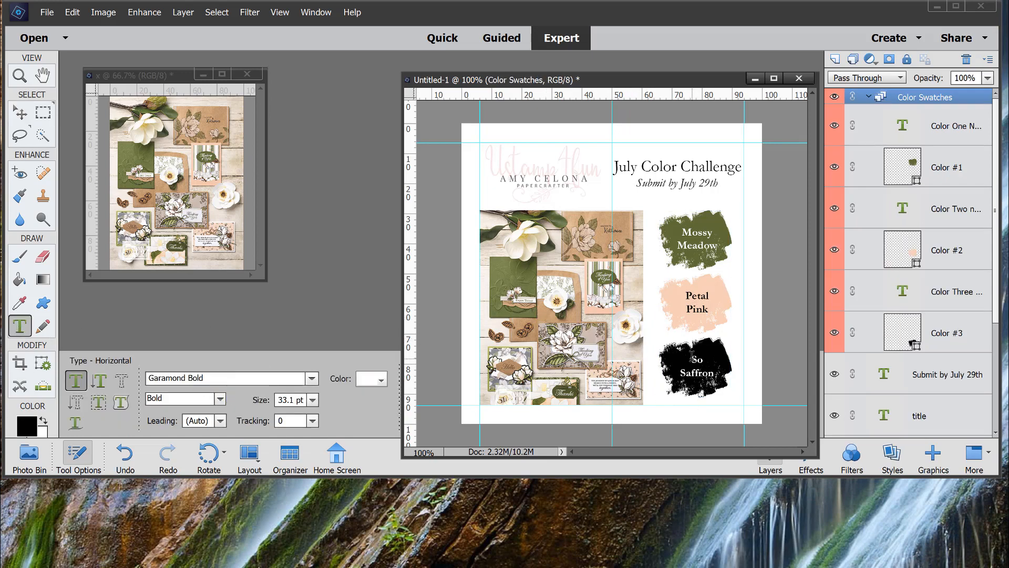
{"action": "left_click_drag", "start_coordinate": [691, 353], "coordinate": [720, 374]}
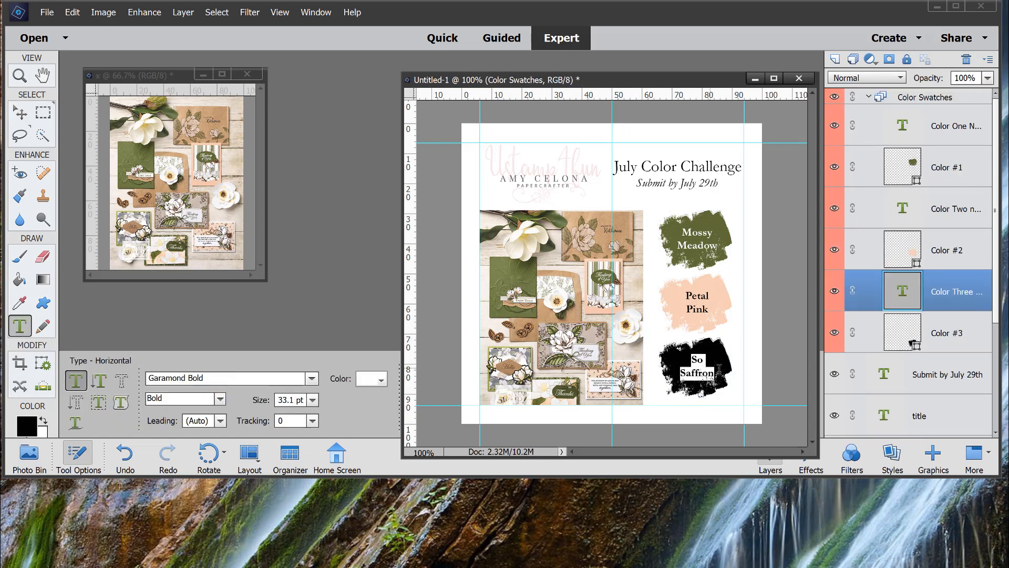
{"action": "left_click", "coordinate": [380, 380]}
{"action": "left_click", "coordinate": [436, 477]}
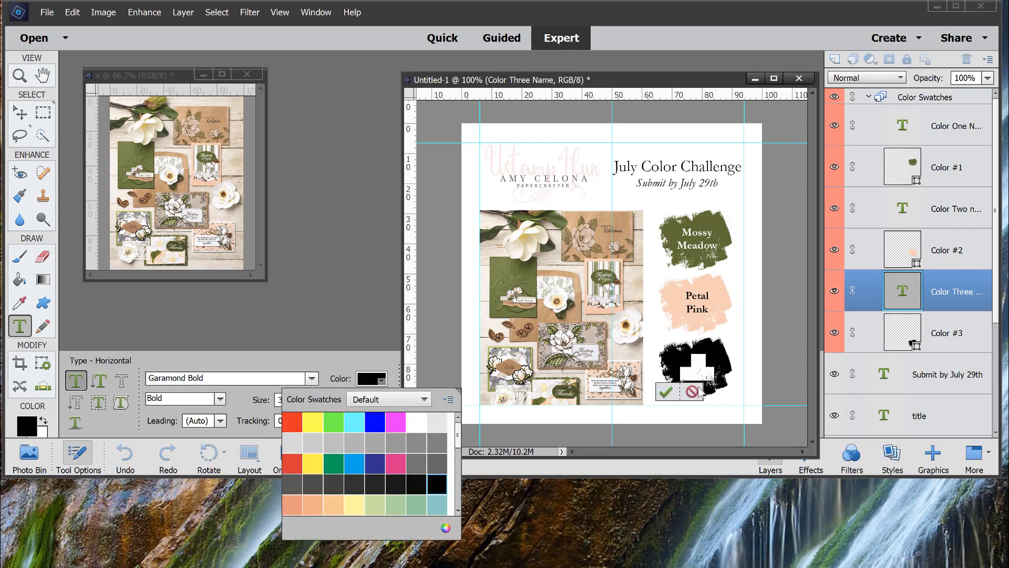
{"action": "left_click", "coordinate": [667, 394]}
{"action": "left_click", "coordinate": [667, 394]}
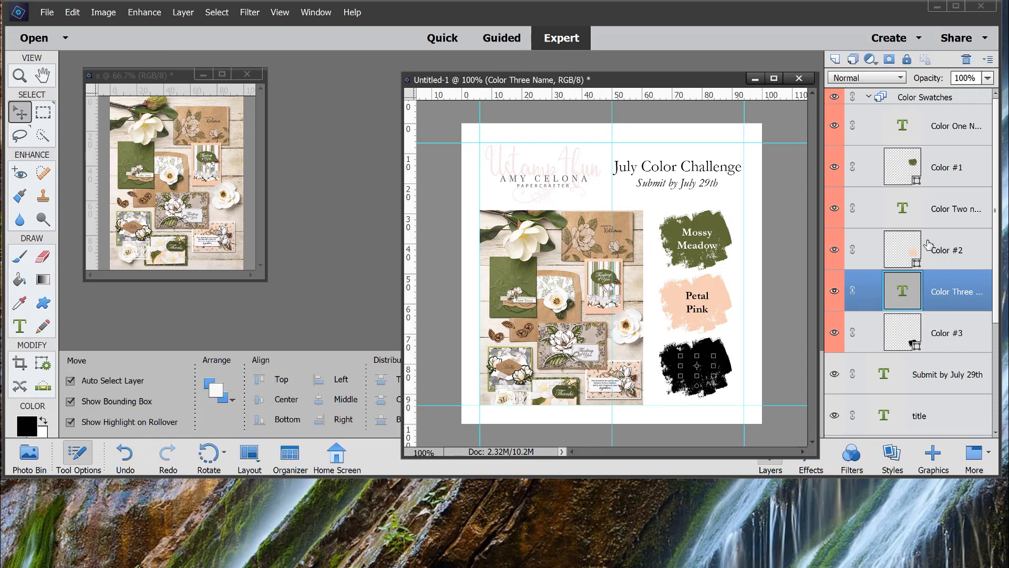
Set the Color #3 swatch's fill to hex FFDA8D and deselect the swatch
{"action": "left_click", "coordinate": [923, 344]}
{"action": "double_click", "coordinate": [915, 344]}
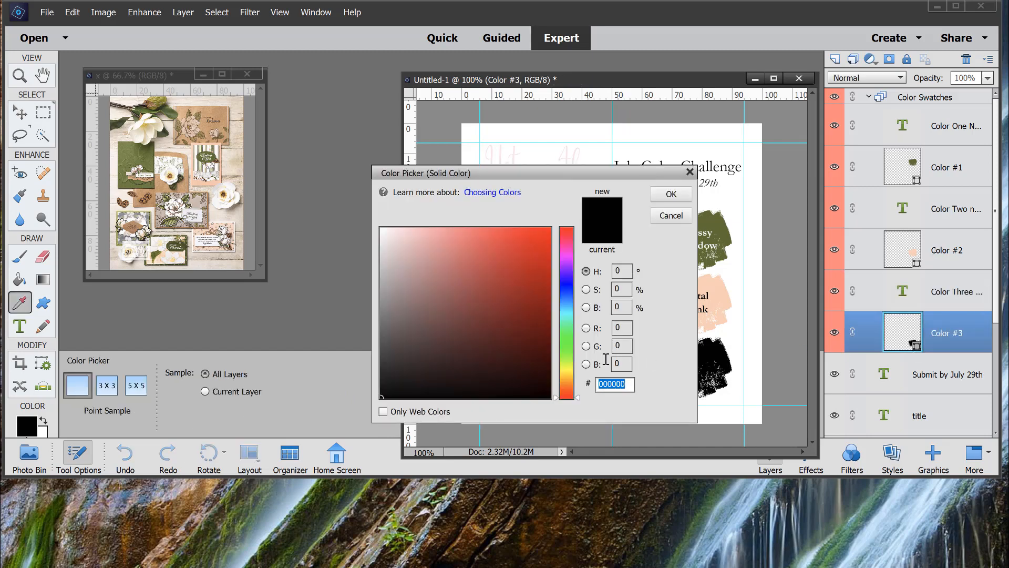
{"action": "type", "text": "ffda8d"}
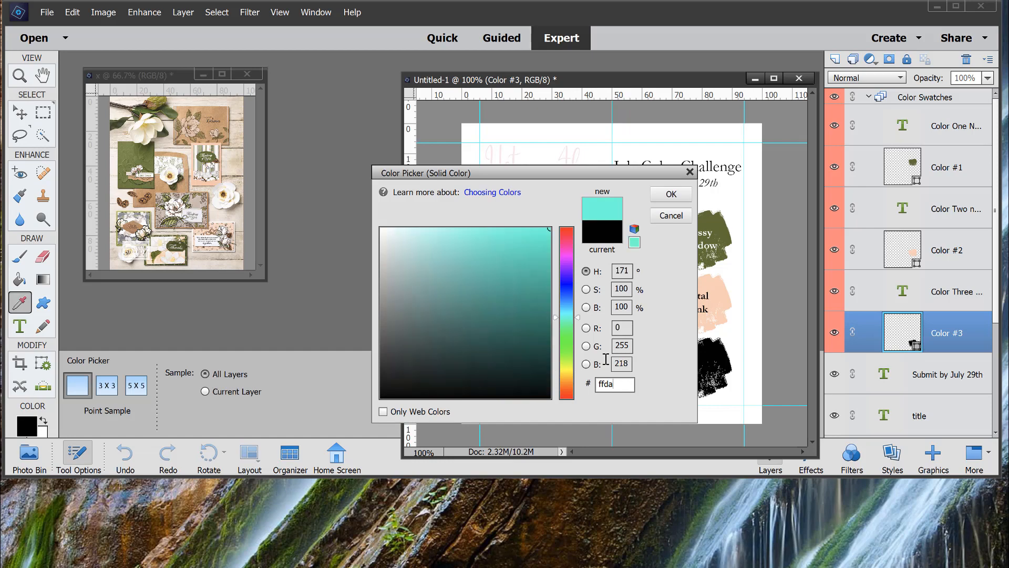
{"action": "left_click", "coordinate": [672, 195]}
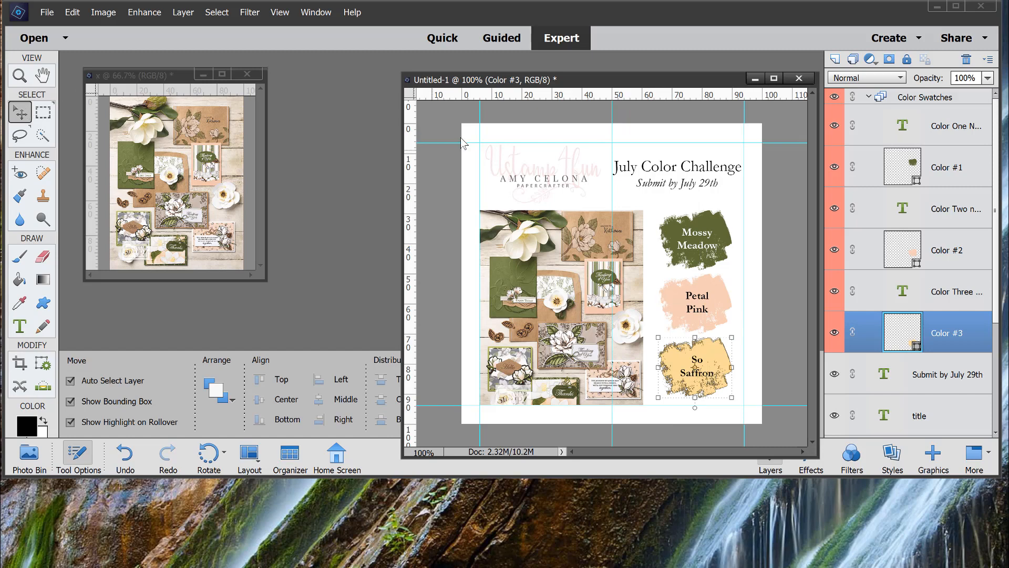
{"action": "left_click", "coordinate": [705, 209]}
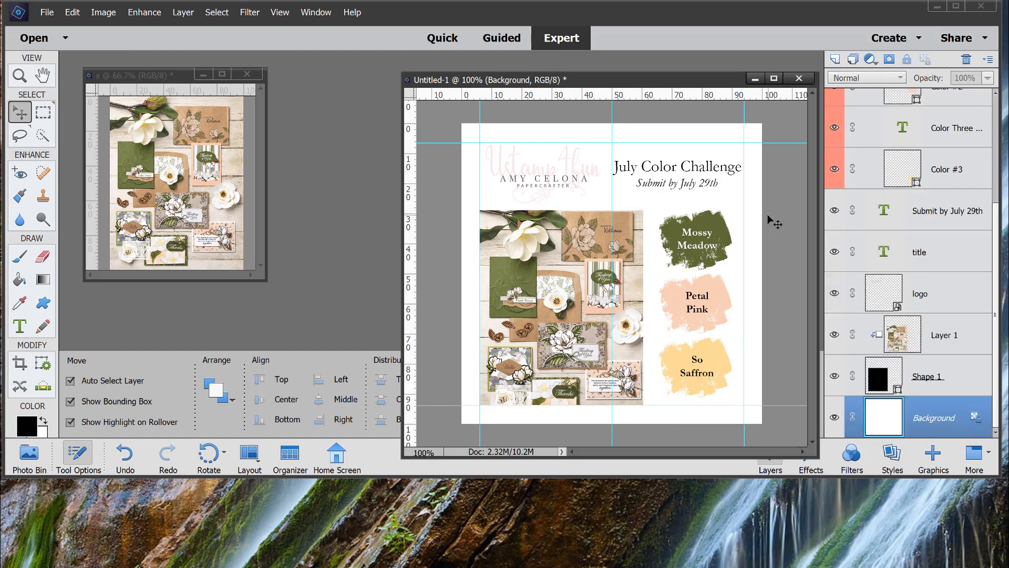
Save the layered document as a Photoshop file named SquareColorChallenge in the Color Challenge folder
{"action": "left_click", "coordinate": [42, 13]}
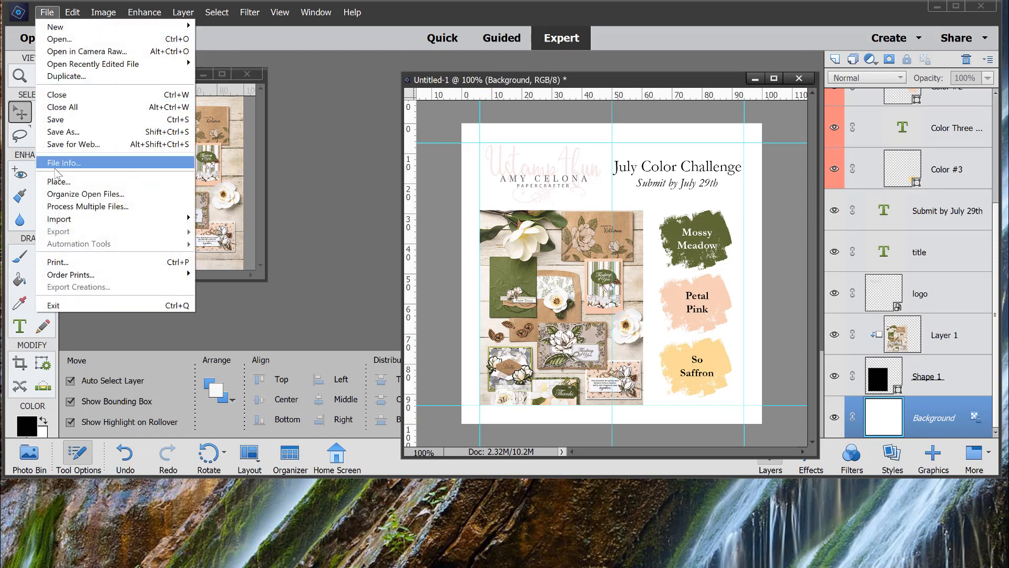
{"action": "left_click", "coordinate": [54, 131]}
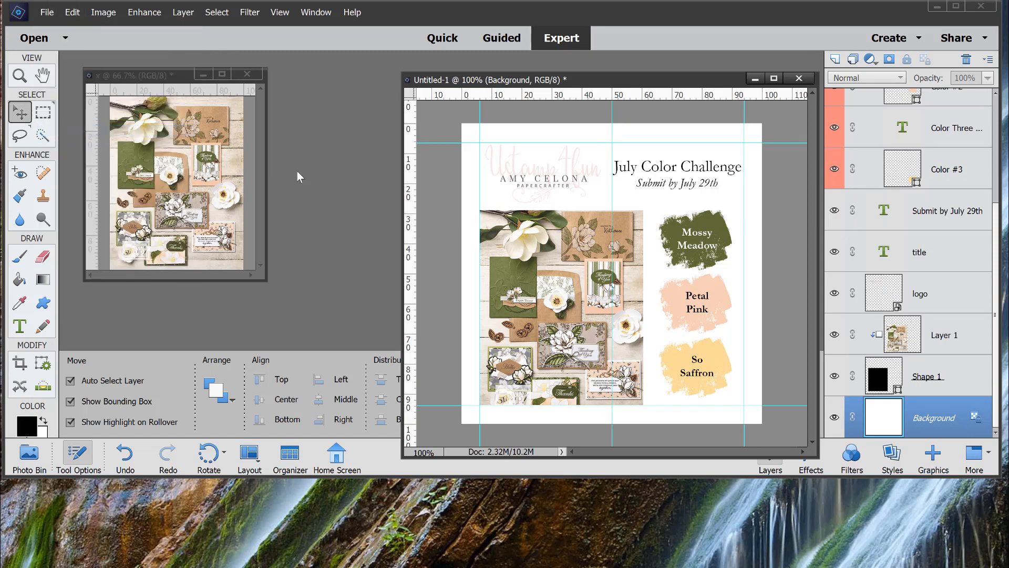
{"action": "type", "text": "S"}
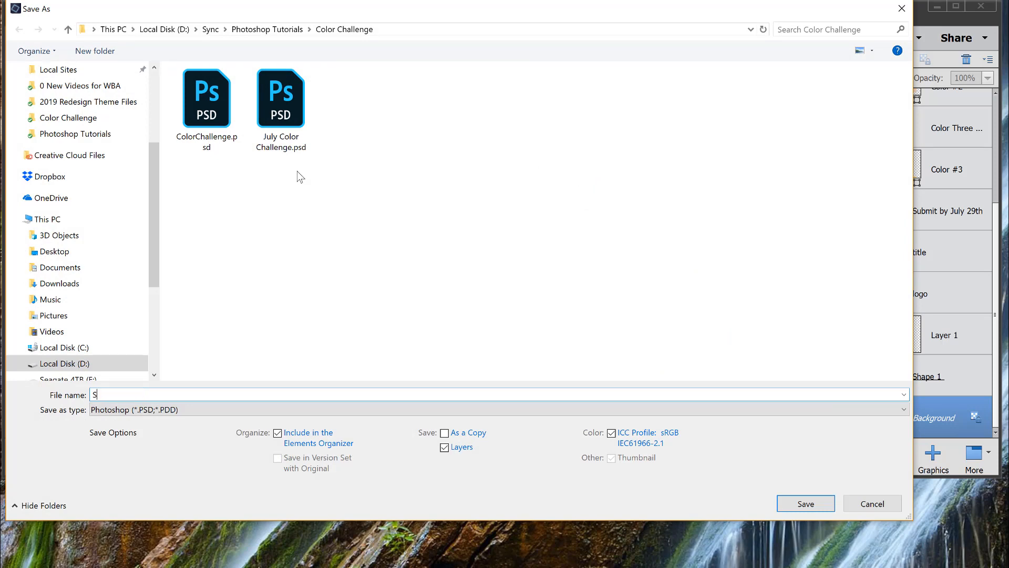
{"action": "type", "text": "quareColorChallenge"}
{"action": "left_click", "coordinate": [810, 502]}
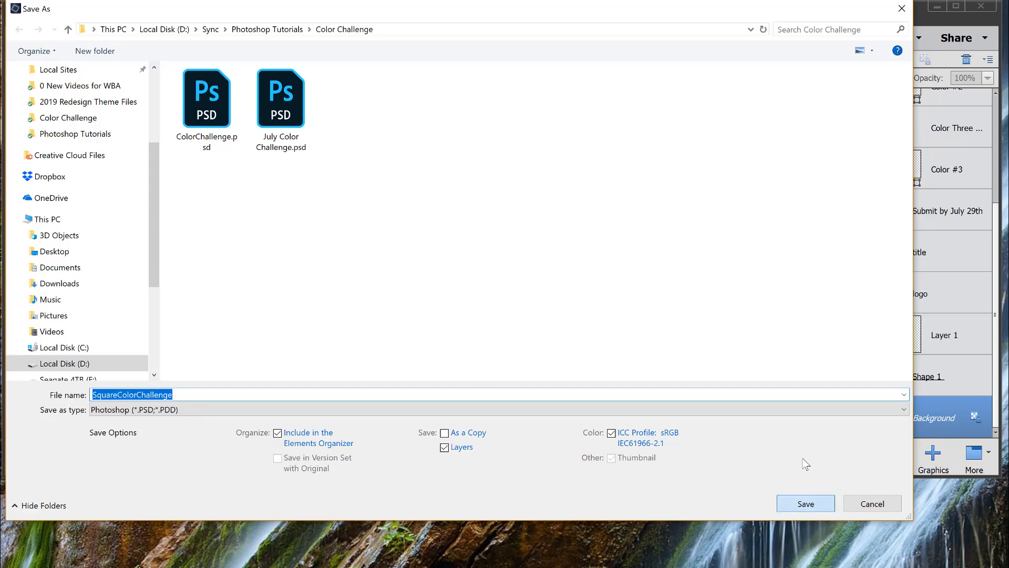
{"action": "left_click", "coordinate": [812, 506]}
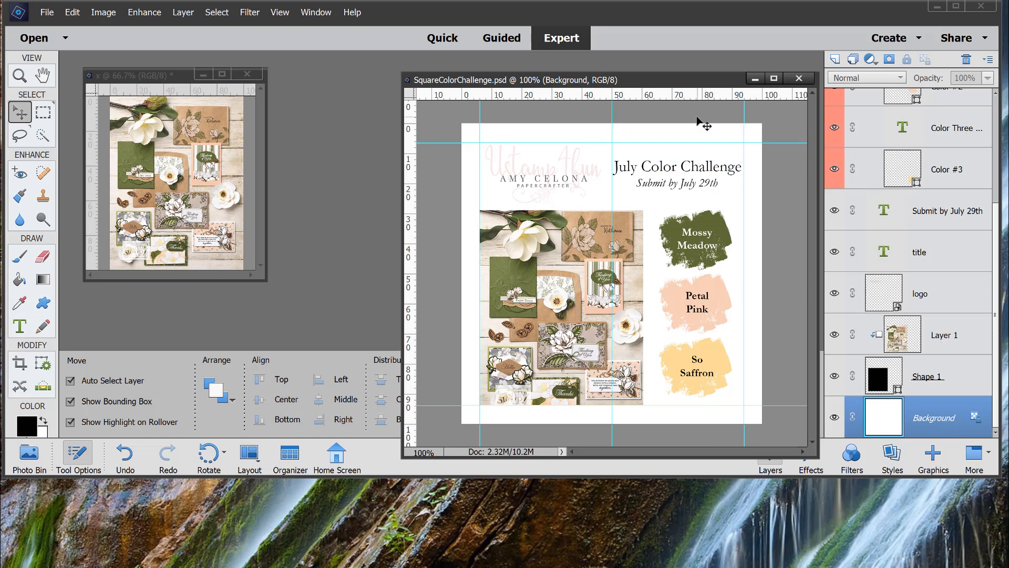
{"action": "left_click_drag", "start_coordinate": [699, 86], "coordinate": [627, 74]}
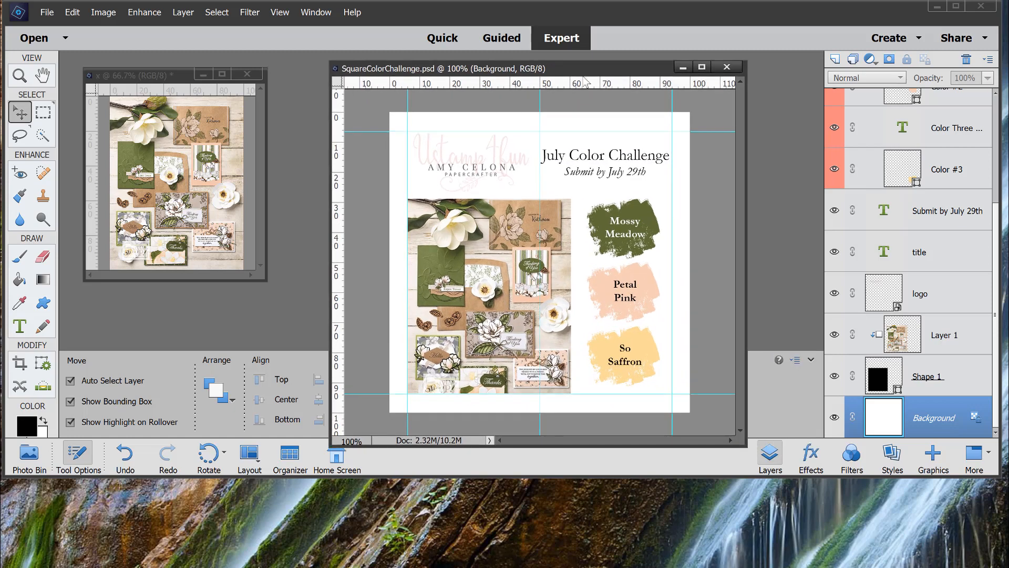
{"action": "left_click", "coordinate": [37, 15]}
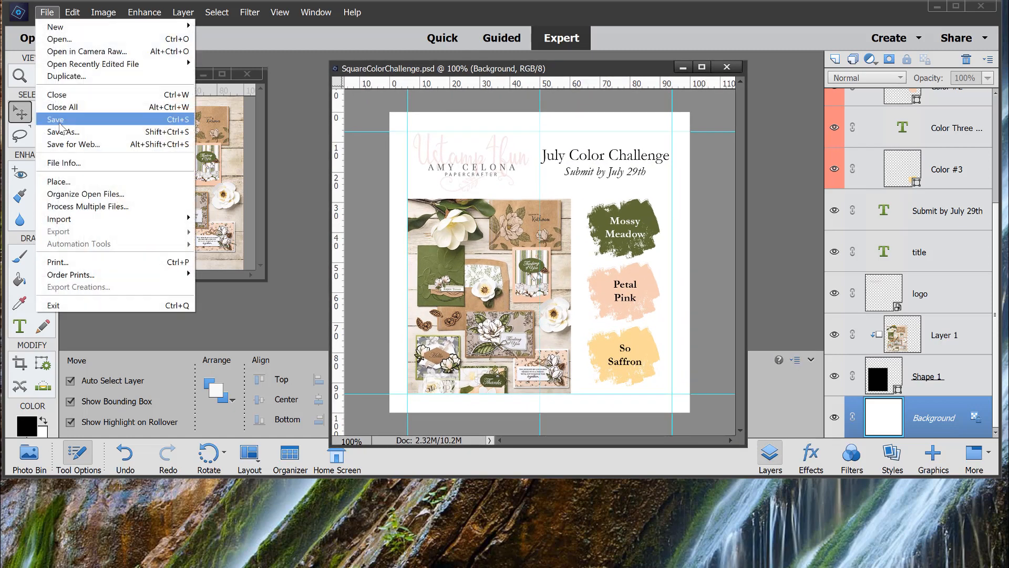
{"action": "mouse_move", "coordinate": [65, 225]}
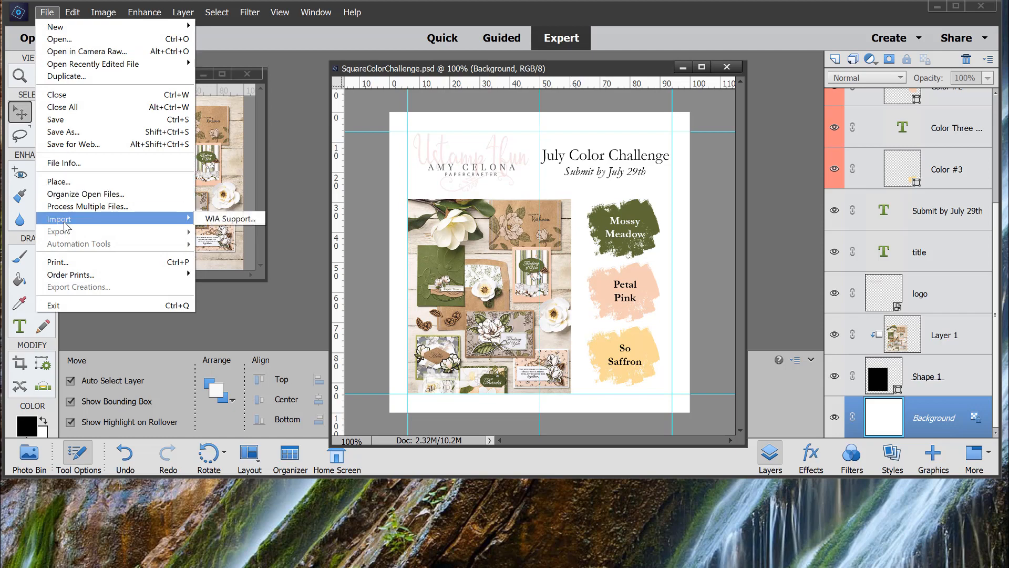
{"action": "left_click", "coordinate": [443, 66]}
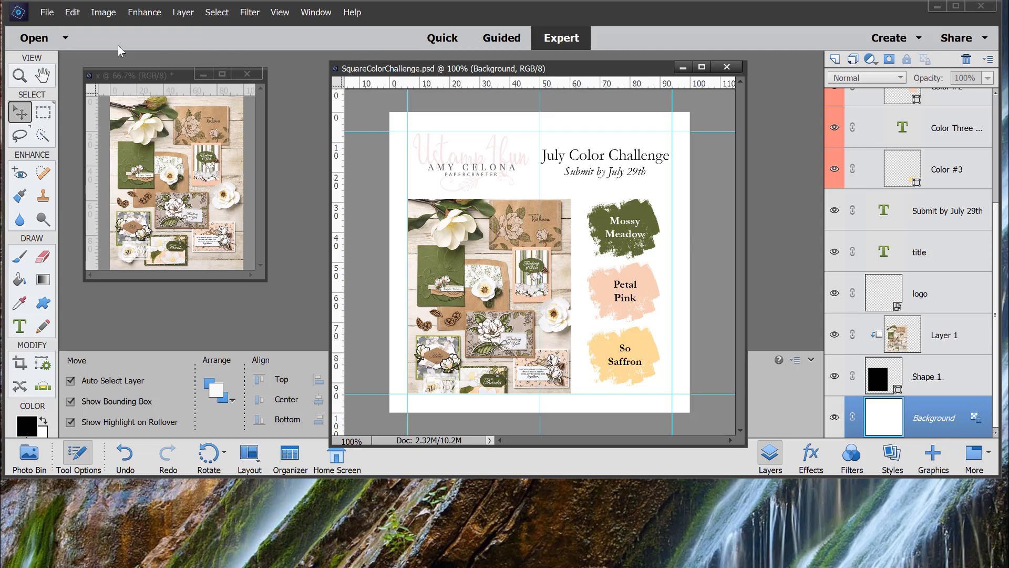
Save a web copy of the graphic as a medium-quality JPEG named SquareColorChallenge.jpg in the Photoshop Tutorials folder
{"action": "left_click", "coordinate": [46, 12]}
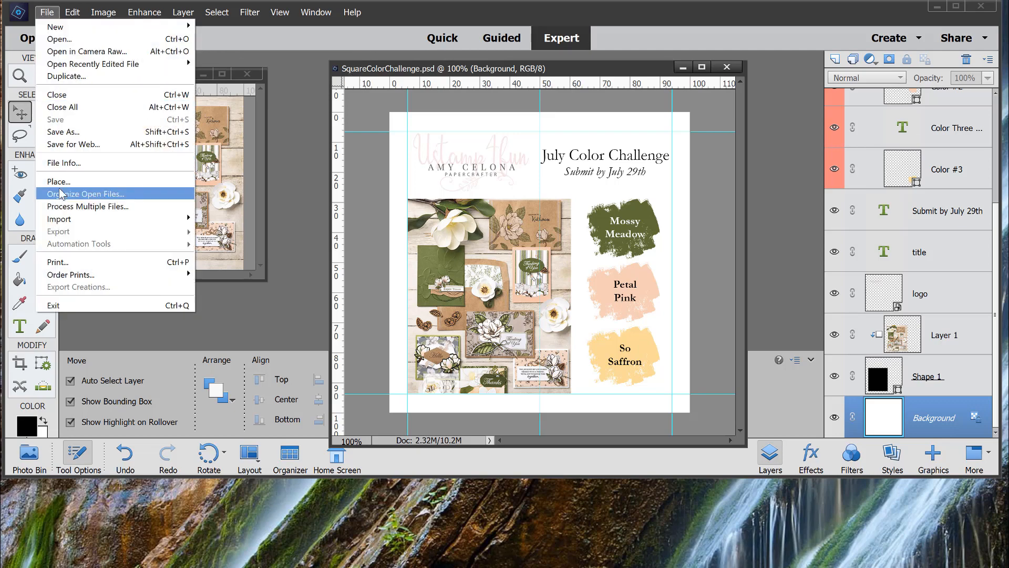
{"action": "left_click", "coordinate": [76, 144]}
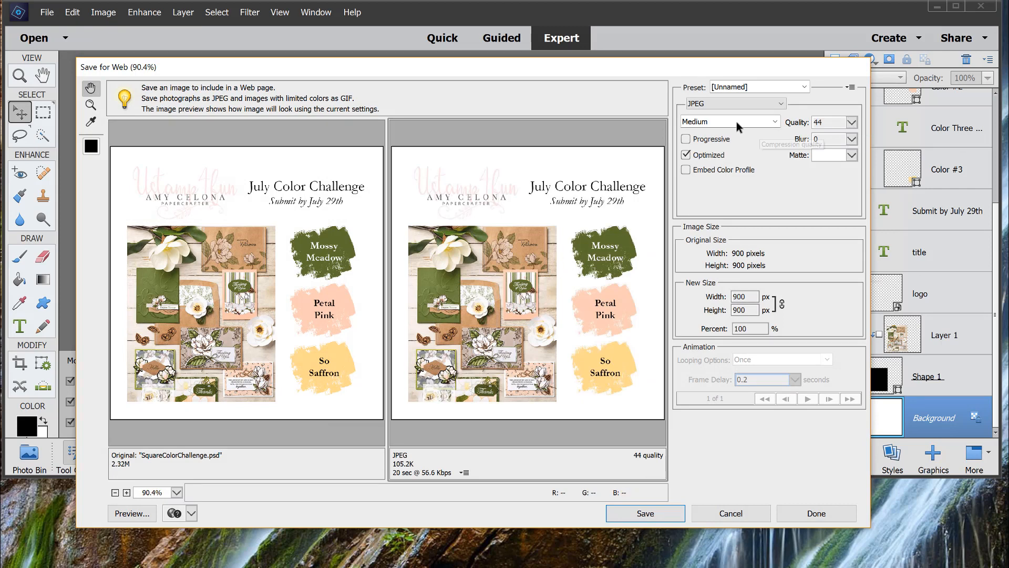
{"action": "left_click", "coordinate": [852, 122]}
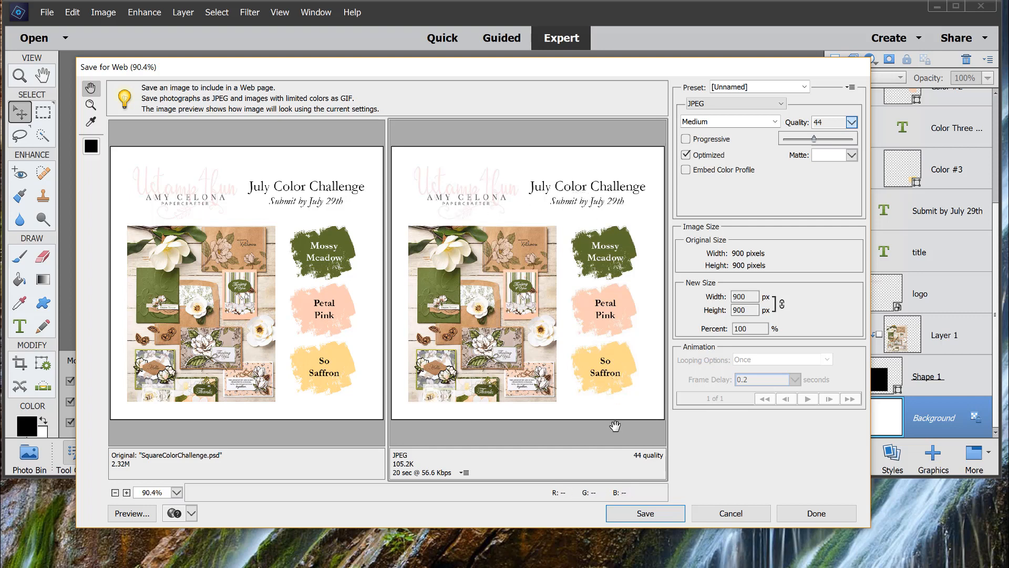
{"action": "left_click", "coordinate": [647, 517]}
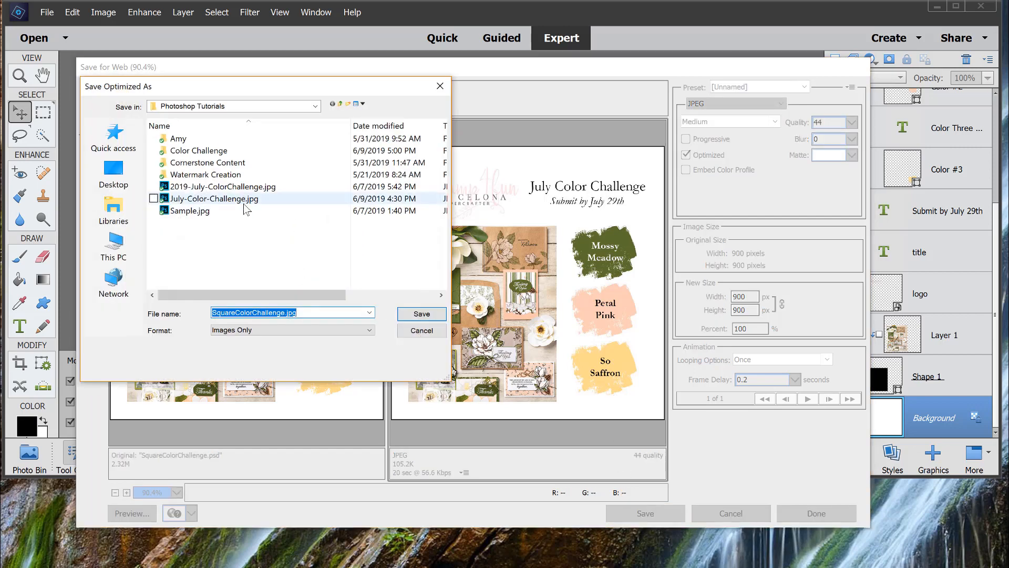
{"action": "left_click", "coordinate": [419, 314]}
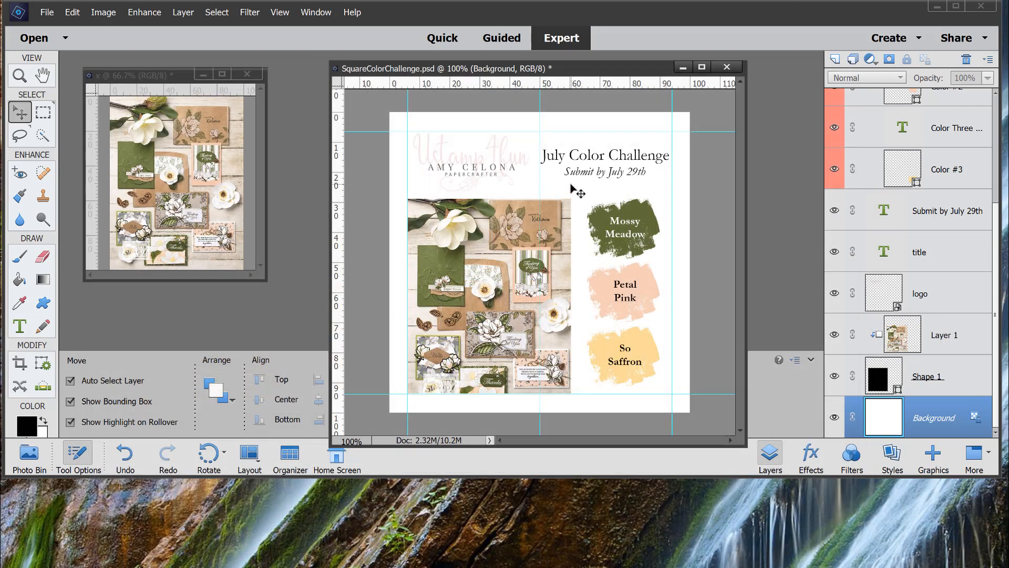
{"action": "left_click_drag", "start_coordinate": [584, 68], "coordinate": [585, 64]}
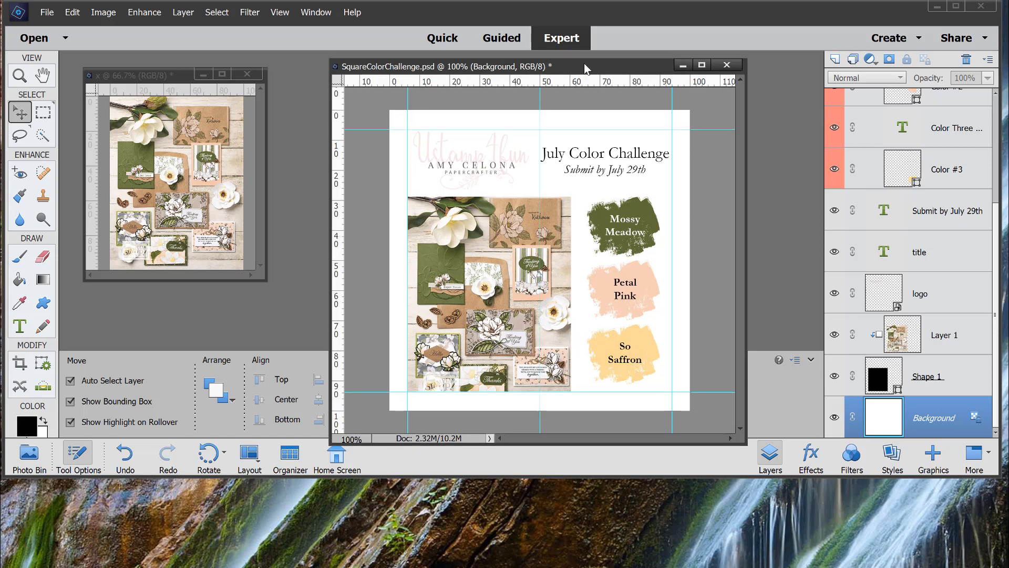